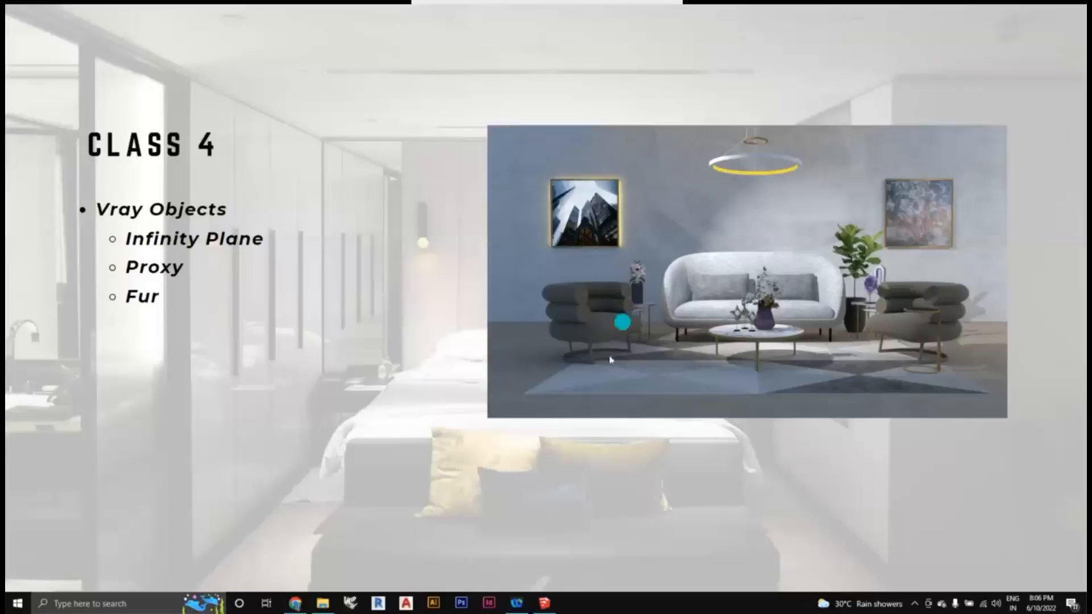
# Switch to SketchUp and frame the tree with the scale figure
pyautogui.click(592, 392)
pyautogui.click(546, 606)
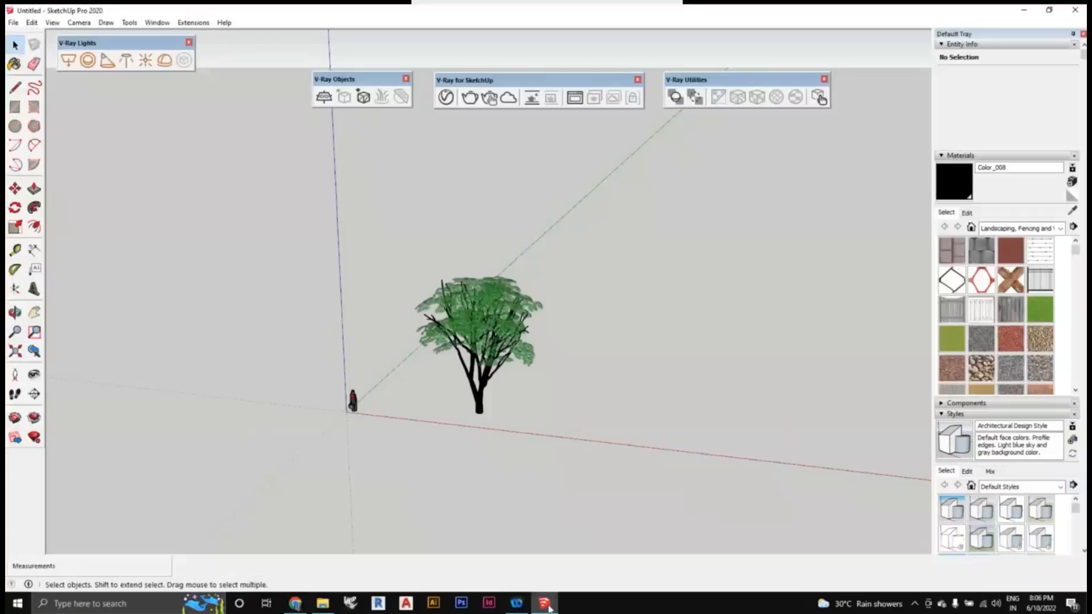
pyautogui.press('o')
pyautogui.moveTo(595, 436); pyautogui.dragTo(564, 428)
pyautogui.press('space')
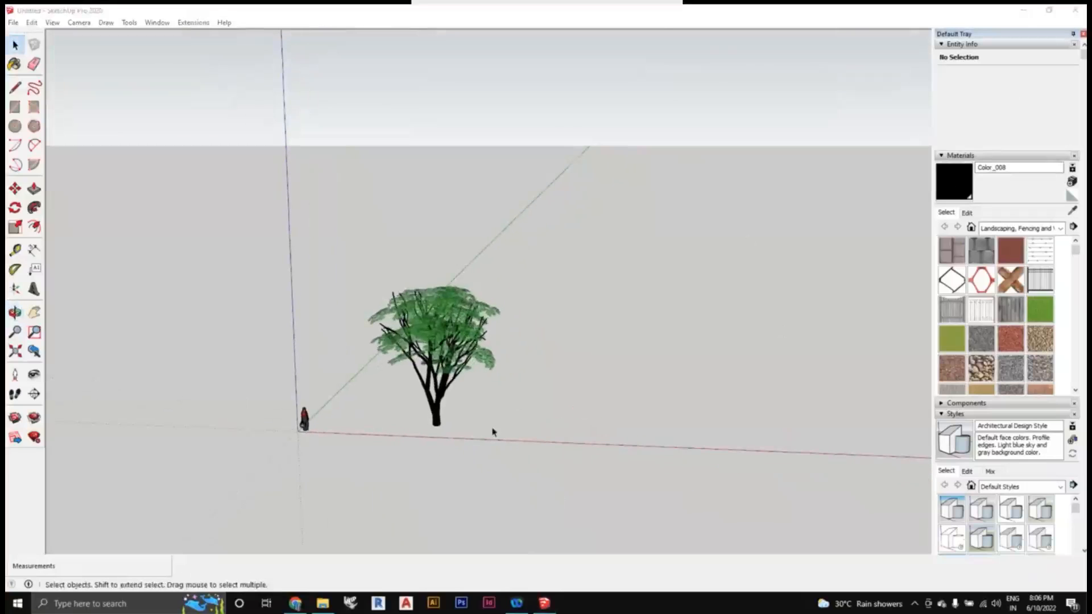
pyautogui.scroll(3, 538, 382)
pyautogui.keyDown('shift'); pyautogui.moveTo(521, 378); pyautogui.dragTo(626, 307, button='middle'); pyautogui.keyUp('shift')
pyautogui.moveTo(110, 45); pyautogui.dragTo(120, 51)
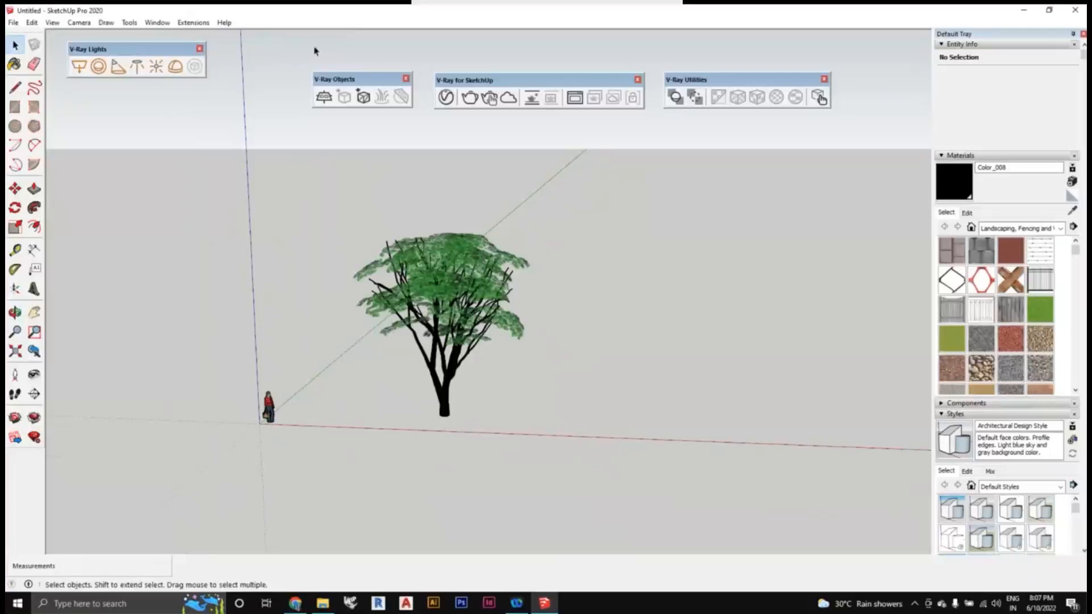
# Open the V-Ray render settings and set the engine to CUDA with both the C++/CPU and NVIDIA GeForce GTX devices enabled
pyautogui.click(446, 98)
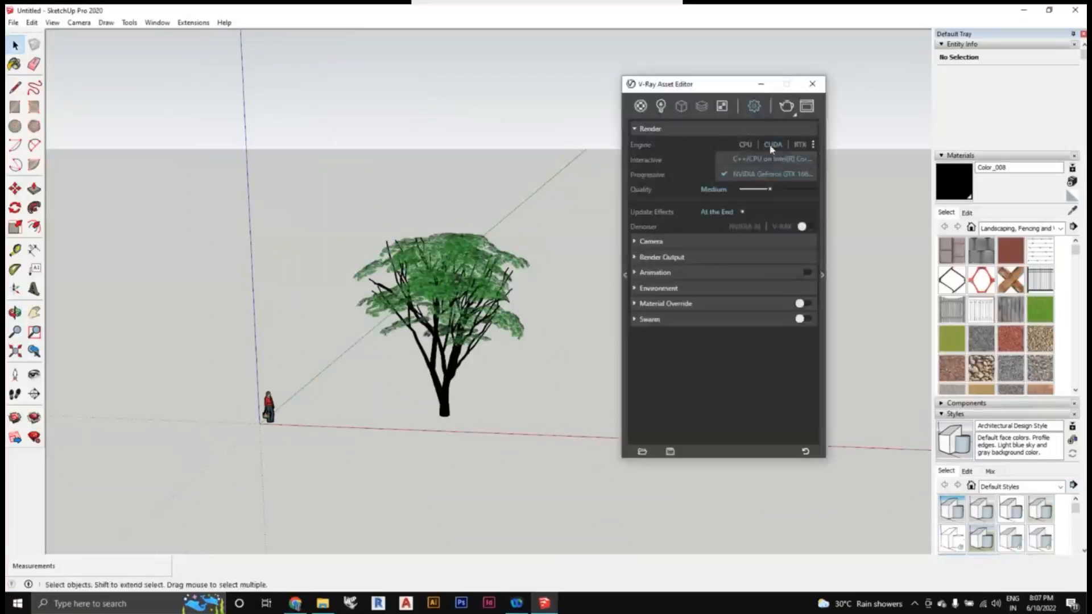
pyautogui.click(770, 149)
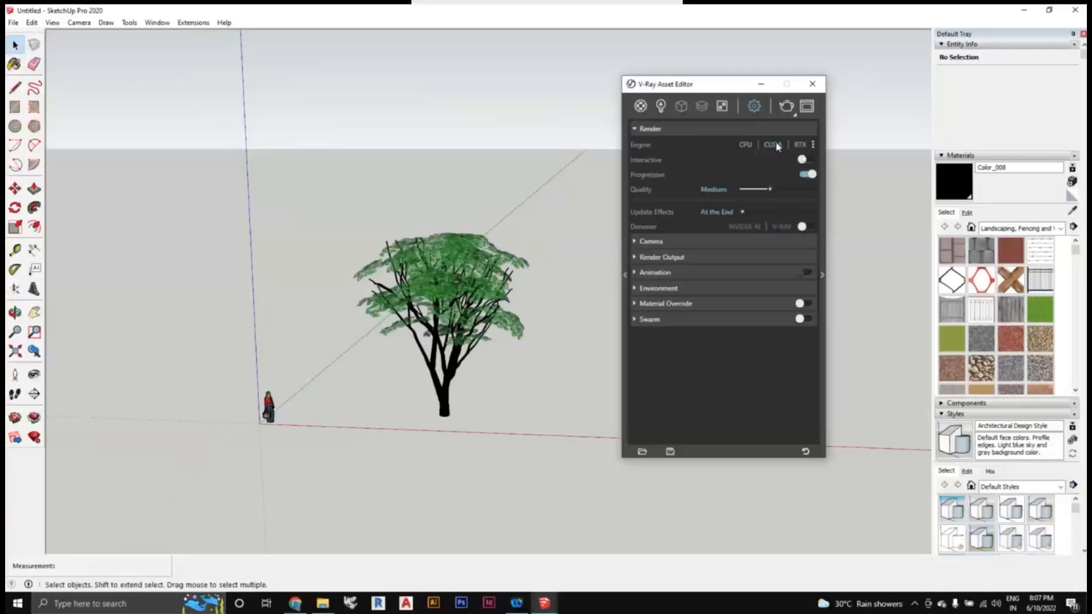
pyautogui.click(813, 146)
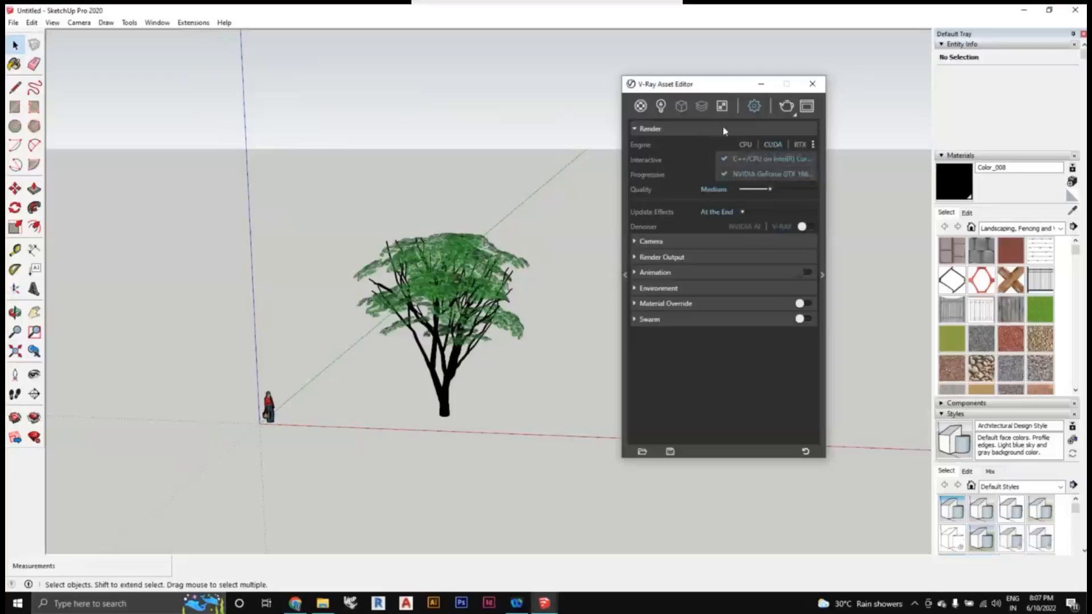
pyautogui.click(753, 129)
pyautogui.click(756, 130)
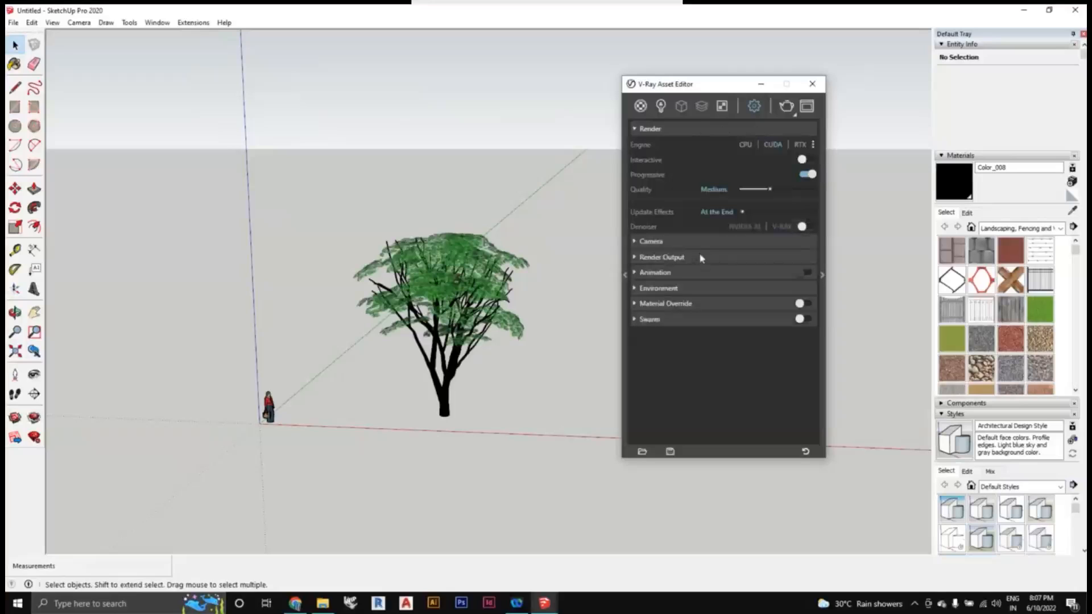
# Enable Interactive rendering and turn on Safe Frame in the render output settings, then minimise the Asset Editor
pyautogui.click(805, 161)
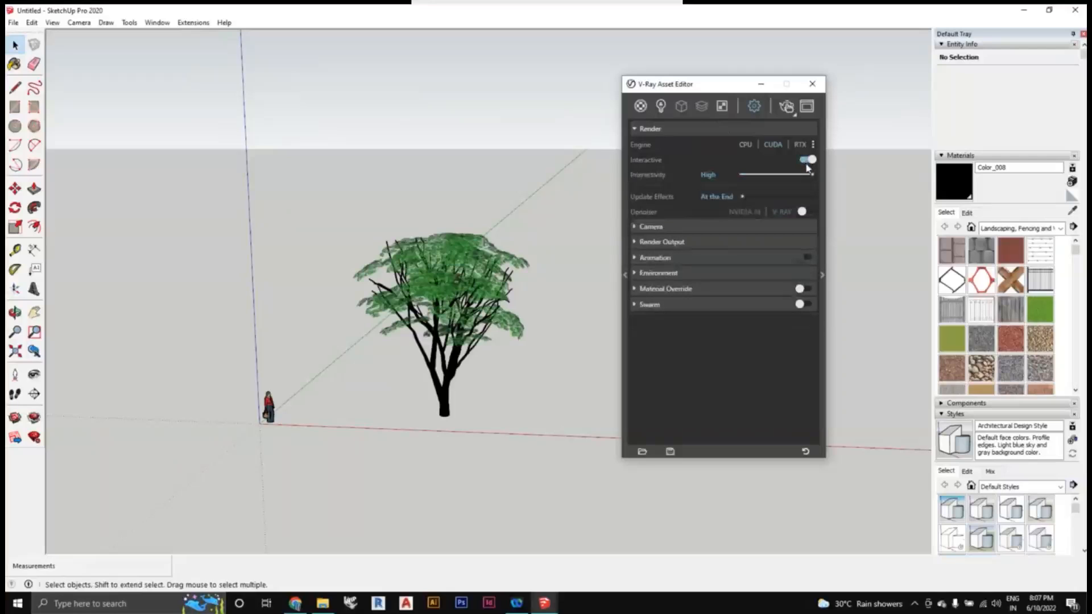
pyautogui.click(734, 246)
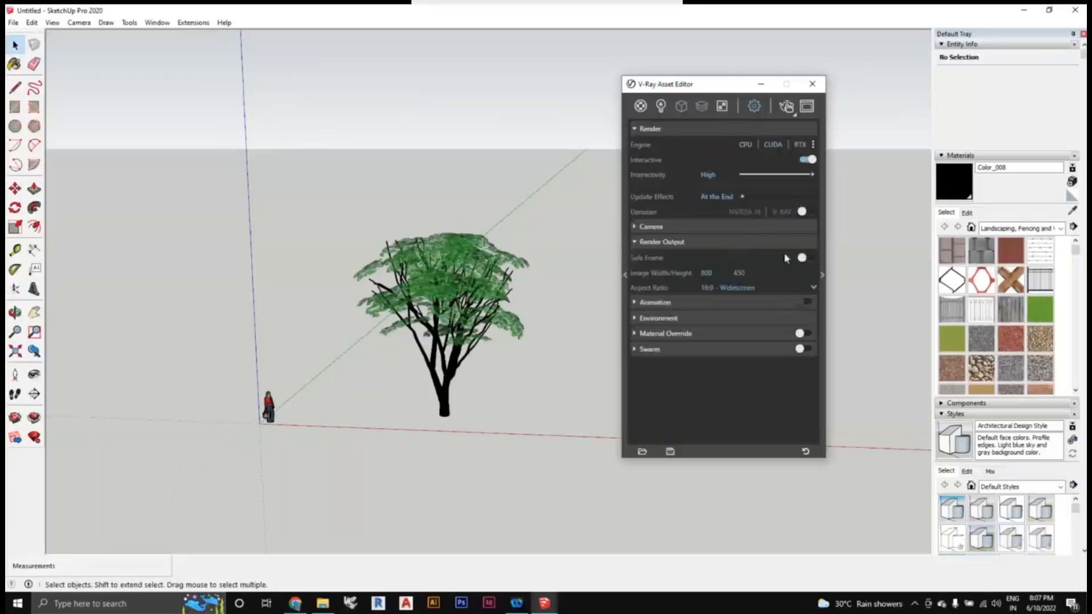
pyautogui.click(802, 258)
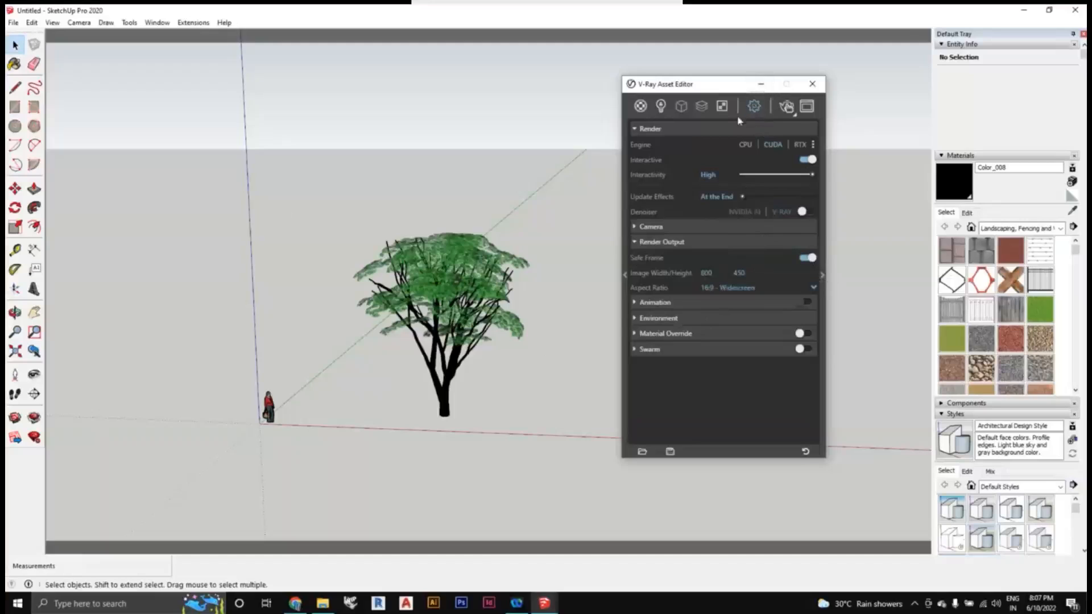
pyautogui.click(591, 196)
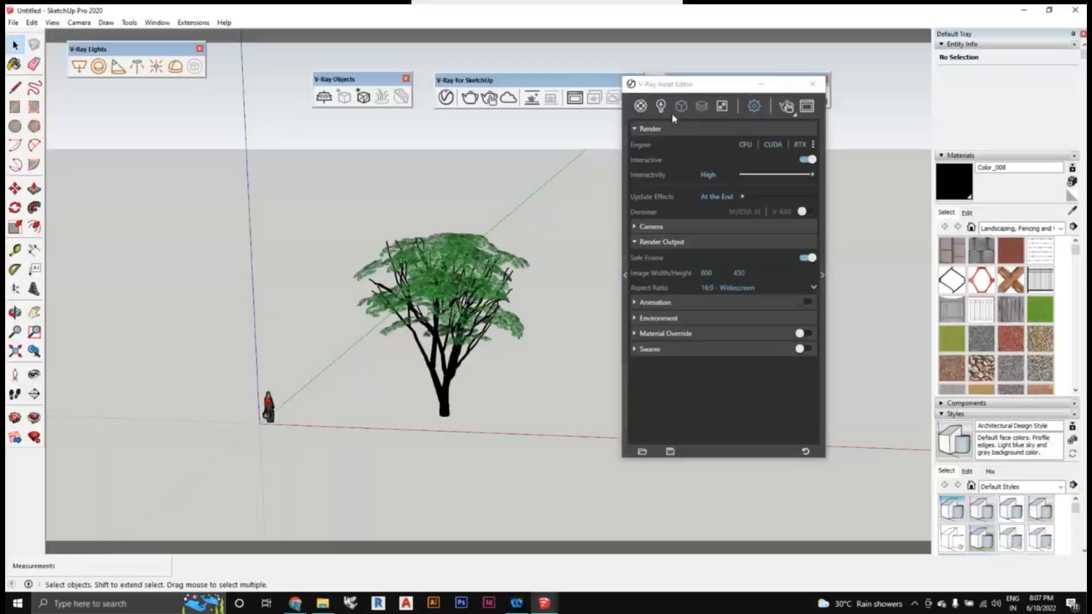
pyautogui.click(761, 88)
# Draw a flat rectangle about 17,500 by 35,400 mm on the ground beside the tree
pyautogui.moveTo(579, 357); pyautogui.dragTo(656, 330, button='middle')
pyautogui.scroll(3, 548, 368)
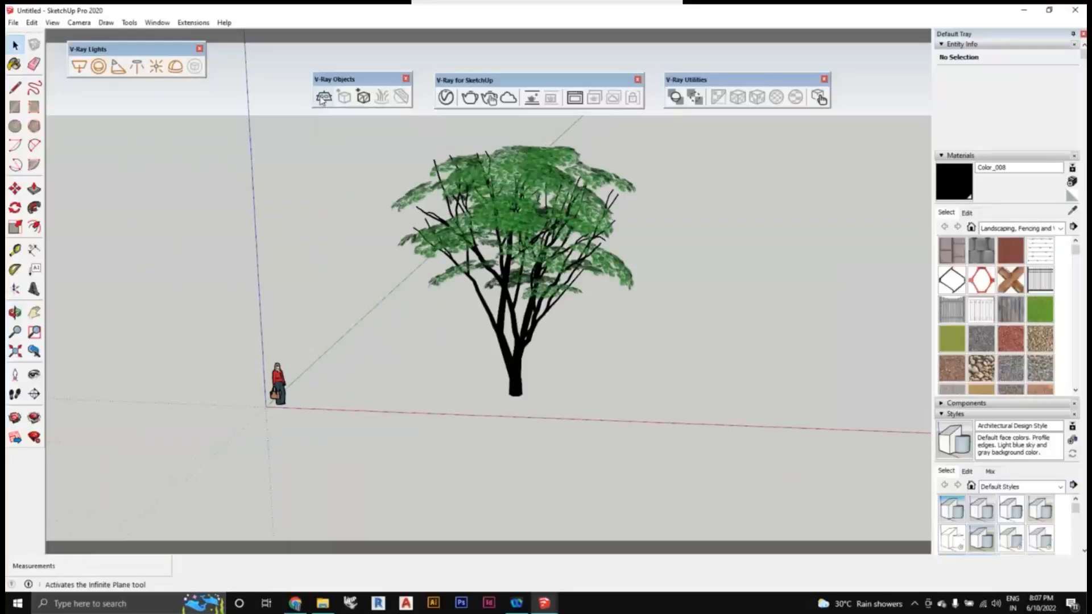
pyautogui.moveTo(456, 234); pyautogui.dragTo(458, 362, button='middle')
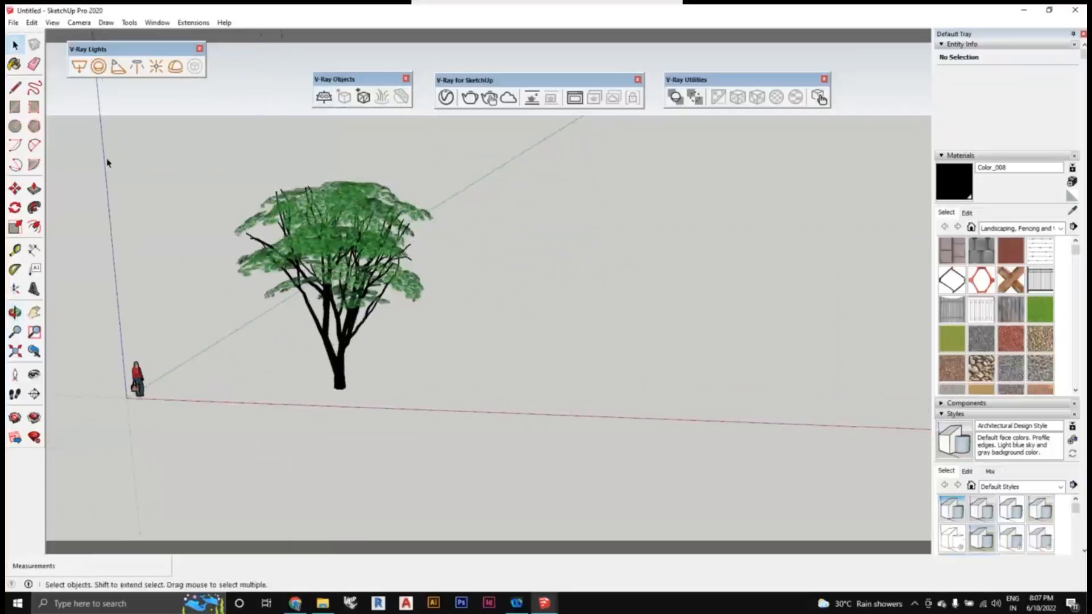
pyautogui.click(15, 107)
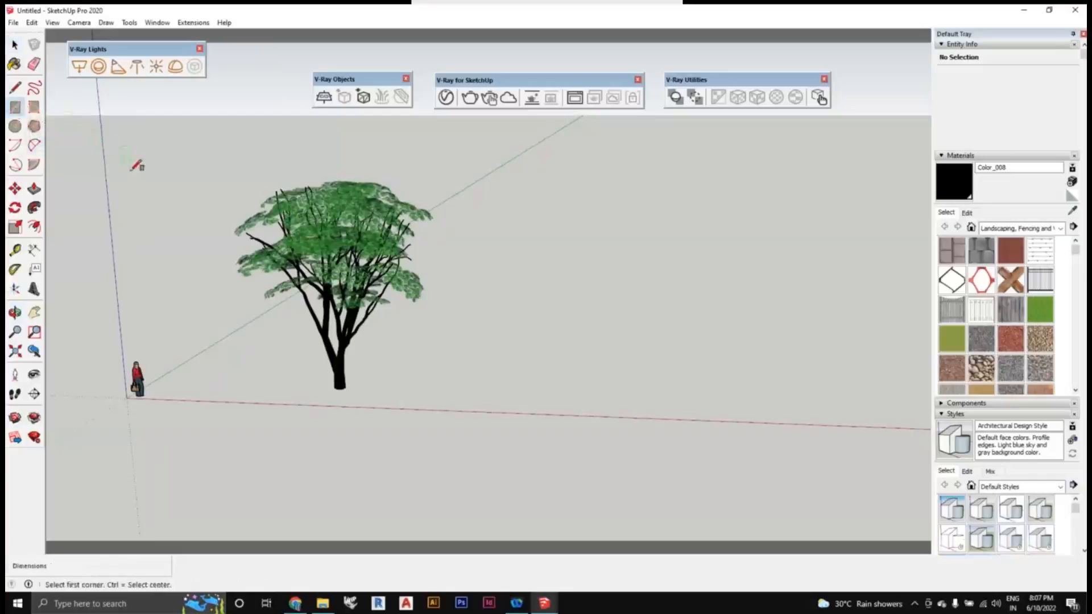
pyautogui.click(445, 370)
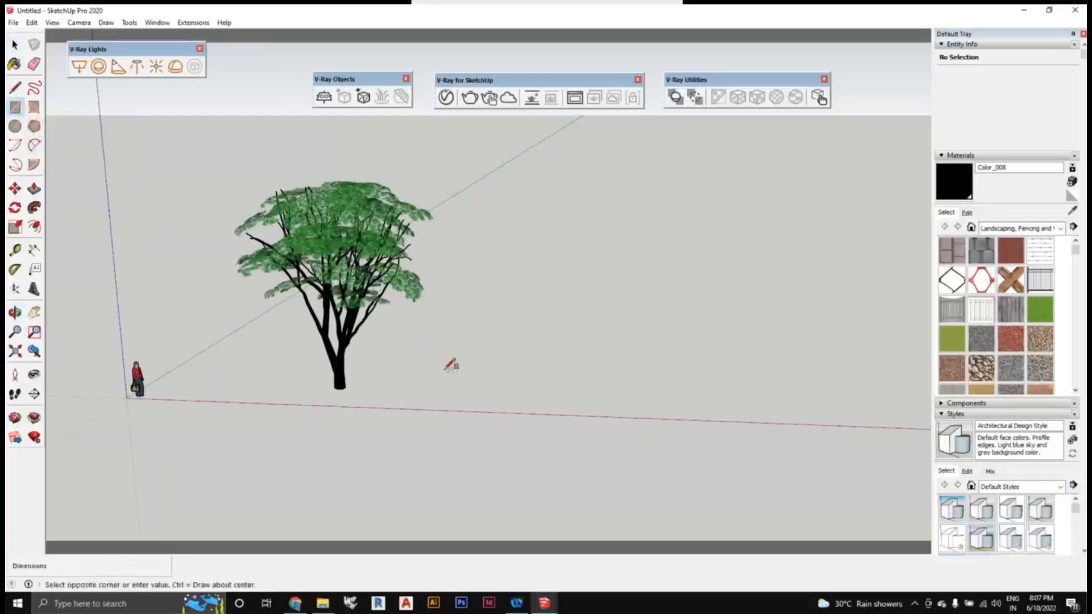
pyautogui.scroll(-2, 653, 263)
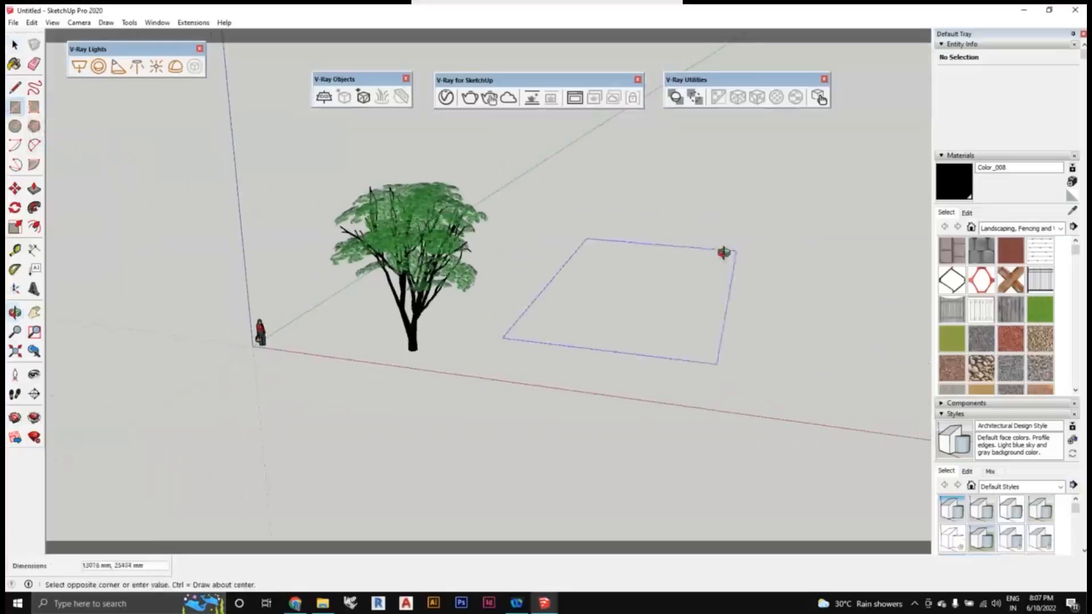
pyautogui.moveTo(724, 253); pyautogui.dragTo(695, 254, button='middle')
pyautogui.click(773, 236)
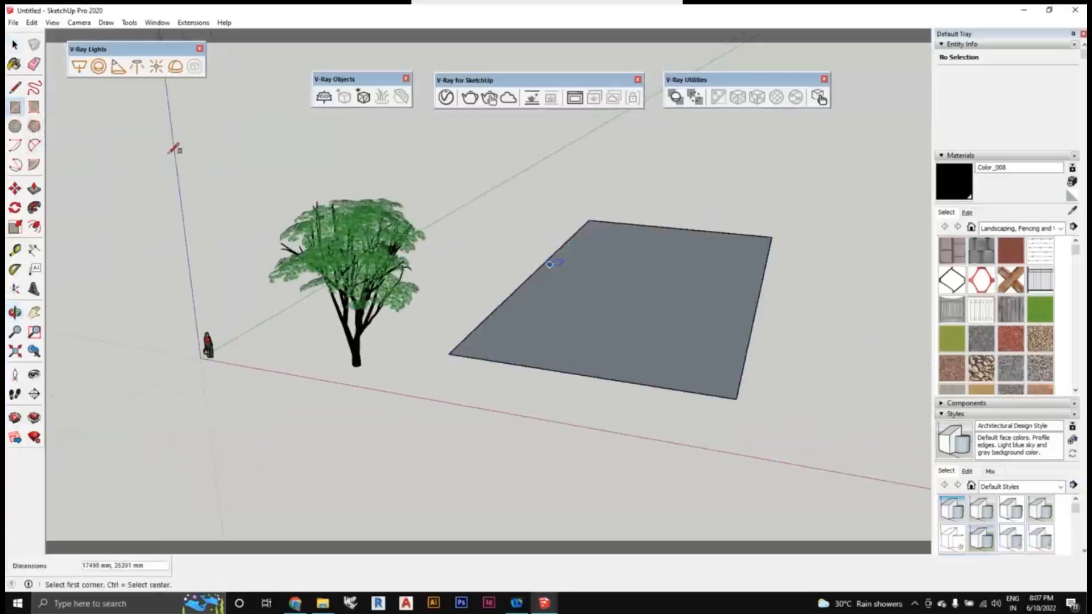
# Erase all four edges of the ground rectangle beside the tree
pyautogui.click(34, 64)
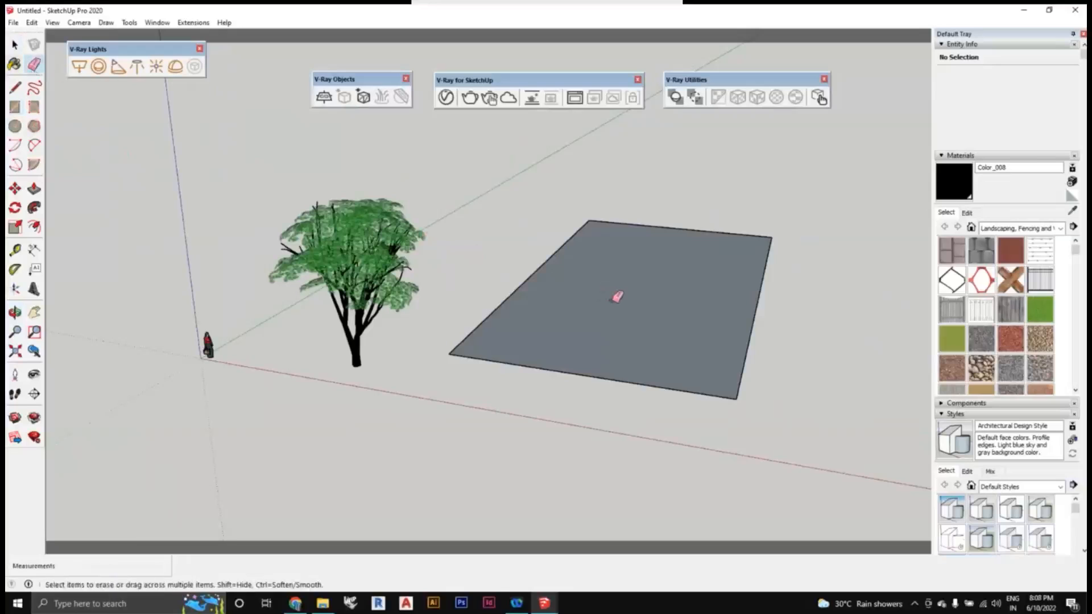
pyautogui.click(733, 340)
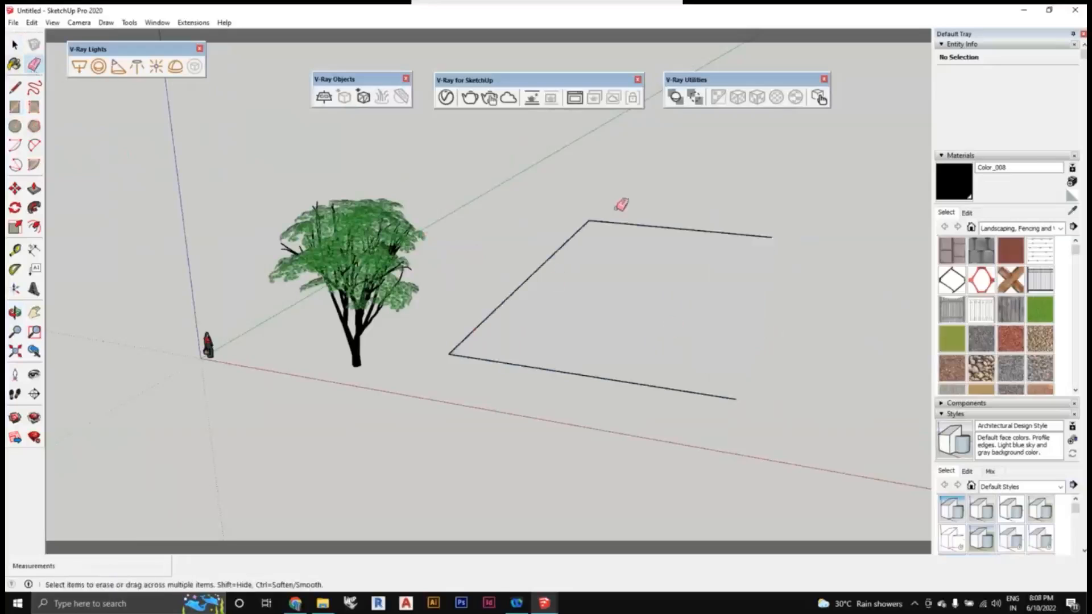
pyautogui.click(606, 223)
pyautogui.click(557, 255)
pyautogui.click(559, 372)
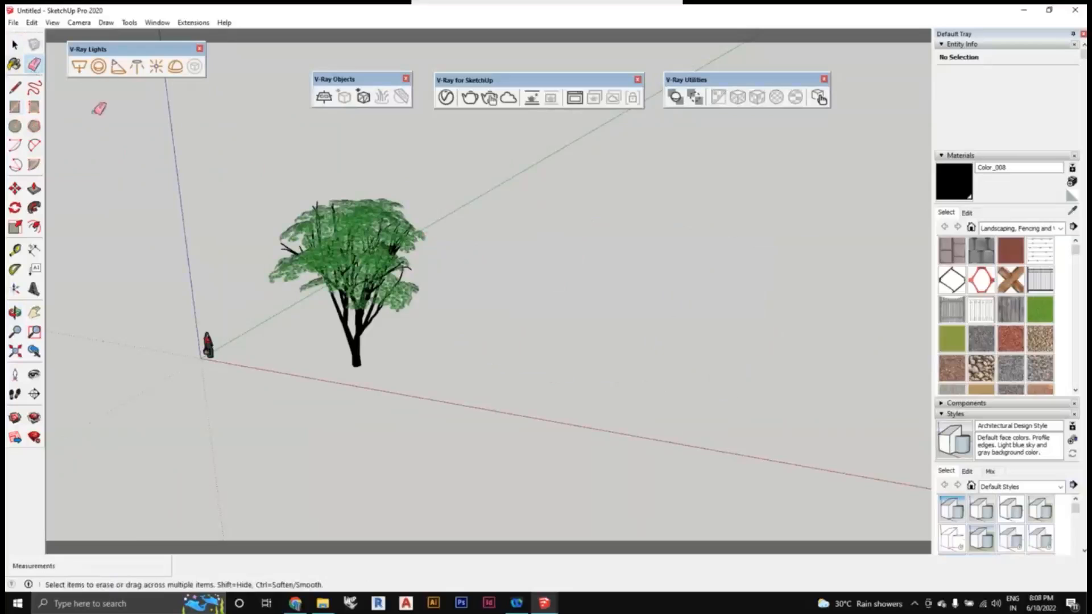
pyautogui.click(15, 44)
# Examine the empty ground around the tree and scale figure up to the horizon
pyautogui.moveTo(295, 417)
pyautogui.mouseDown(button='middle')
pyautogui.moveTo(419, 353)
pyautogui.moveTo(369, 357)
pyautogui.mouseUp(button='middle')
pyautogui.moveTo(312, 315)
pyautogui.keyDown('shift'); pyautogui.mouseDown(button='middle')
pyautogui.moveTo(357, 316)
pyautogui.moveTo(398, 348)
pyautogui.mouseUp(button='middle'); pyautogui.keyUp('shift')
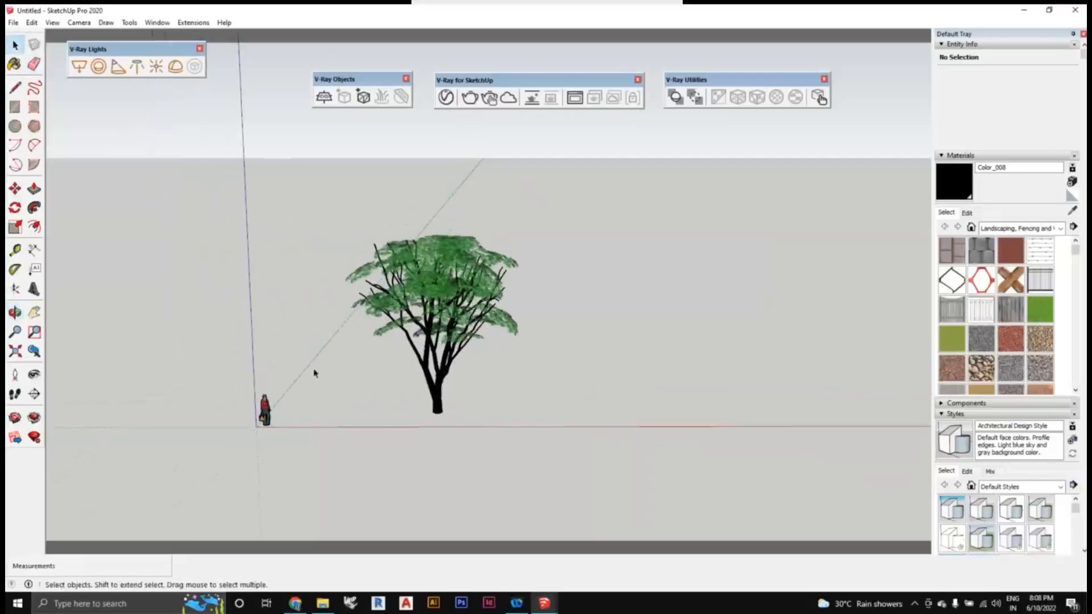
pyautogui.scroll(2, 316, 374)
pyautogui.keyDown('shift'); pyautogui.moveTo(382, 405); pyautogui.dragTo(358, 385, button='middle'); pyautogui.keyUp('shift')
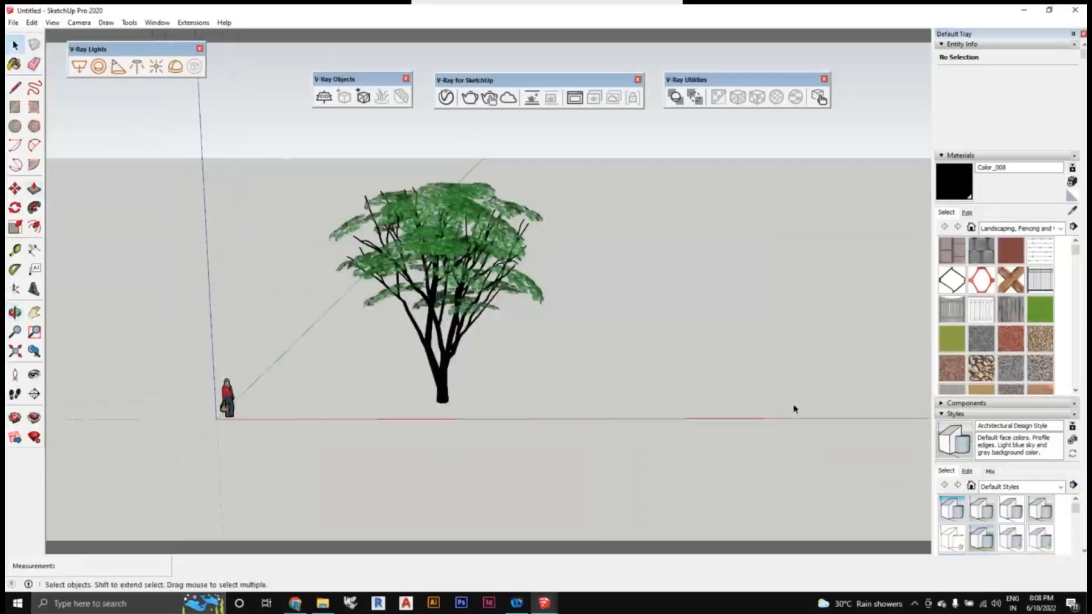
pyautogui.moveTo(794, 409); pyautogui.dragTo(709, 411, button='middle')
pyautogui.moveTo(639, 415); pyautogui.dragTo(453, 371, button='middle')
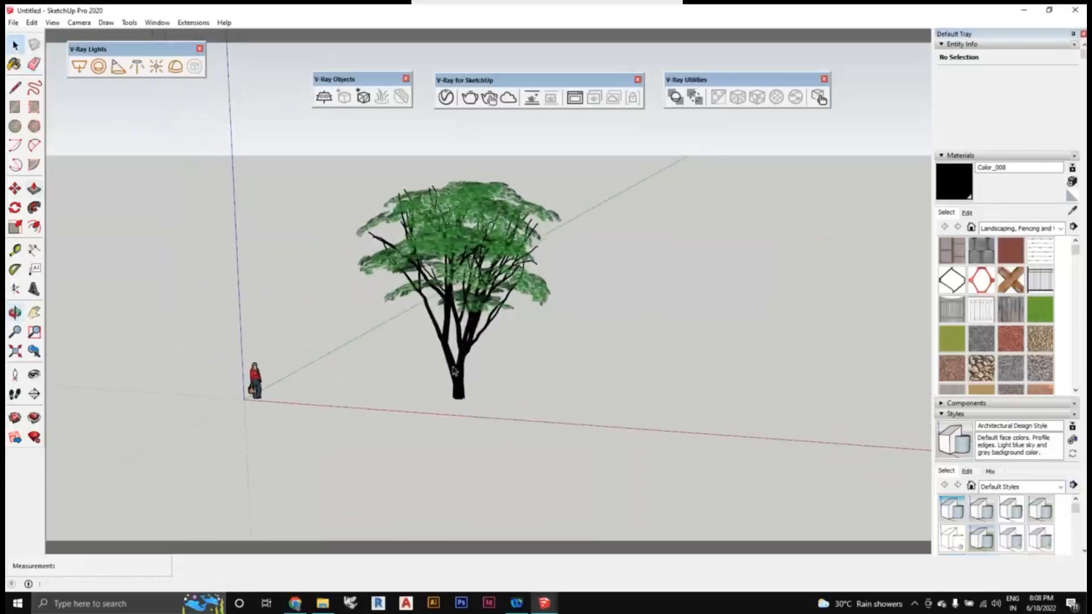
pyautogui.scroll(2, 303, 376)
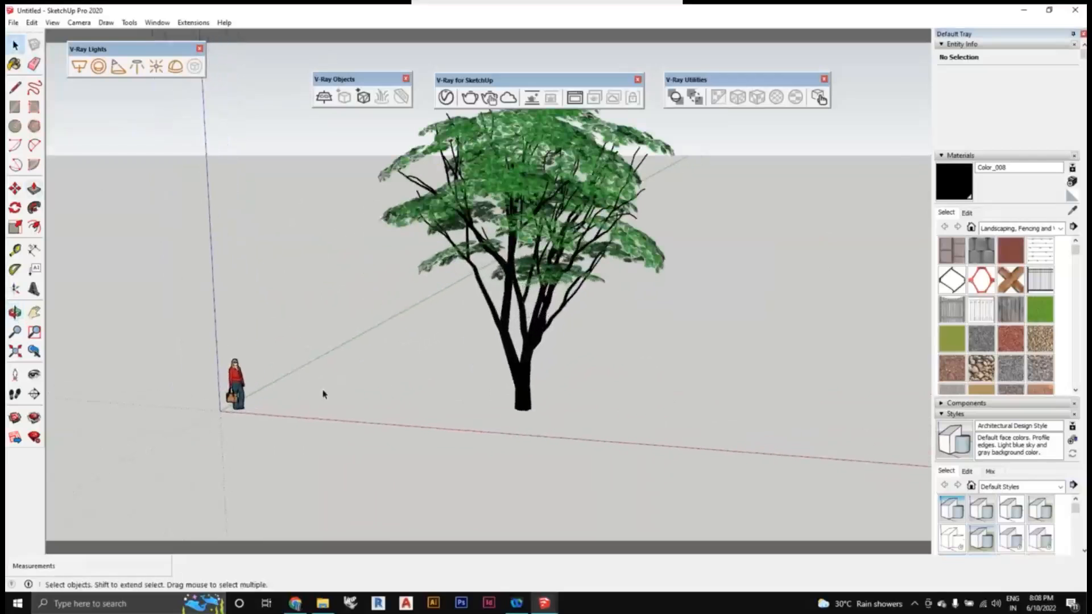
pyautogui.moveTo(343, 373); pyautogui.dragTo(427, 347, button='middle')
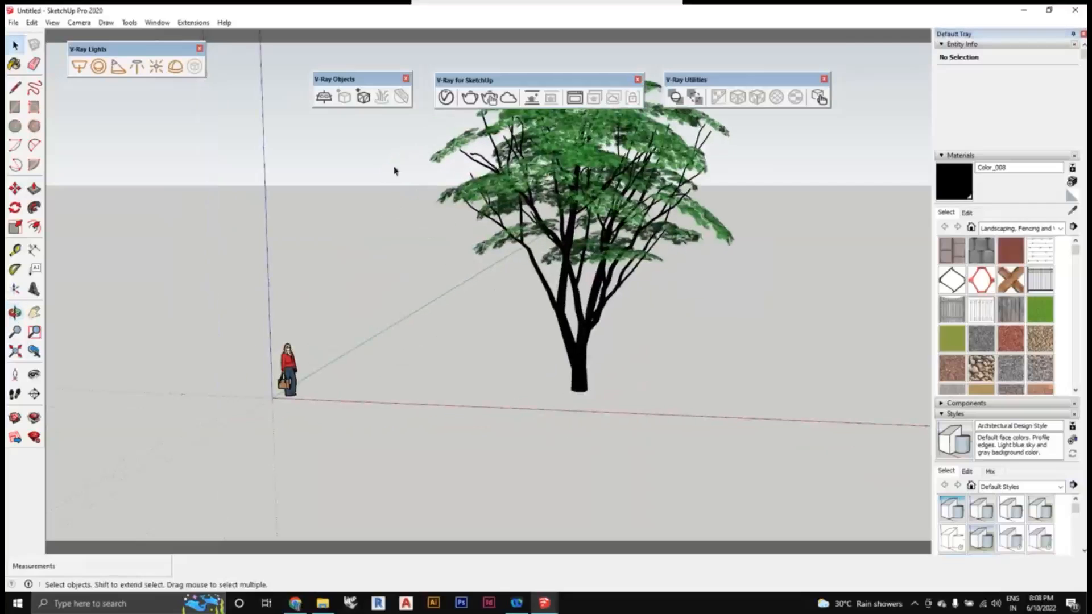
# Reopen the V-Ray Asset Editor and place a V-Ray Infinite Plane at the model origin beside the scale figure
pyautogui.click(447, 97)
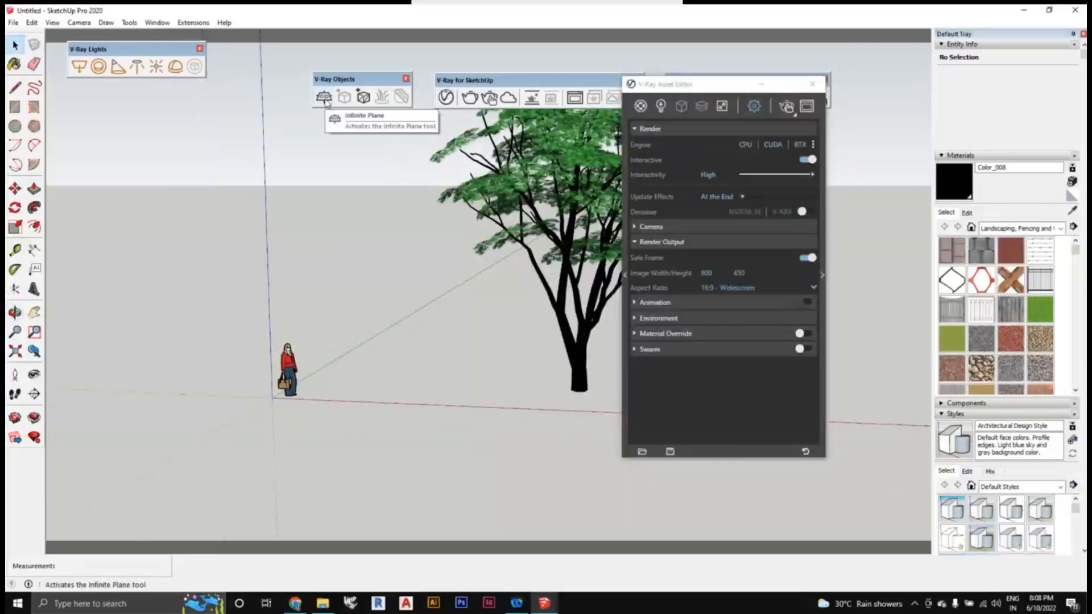
pyautogui.click(325, 98)
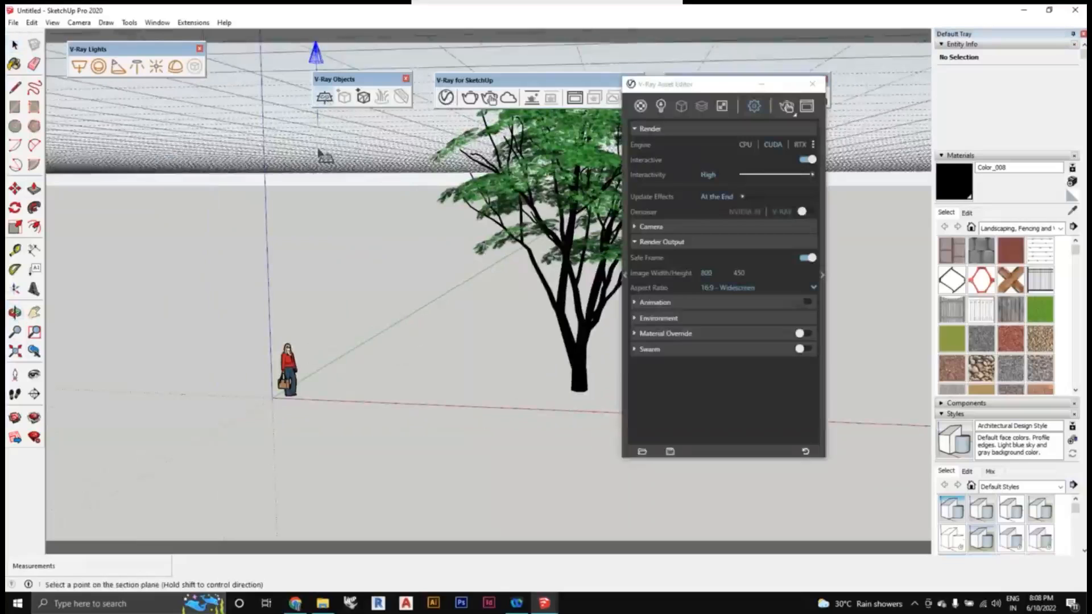
pyautogui.scroll(-2, 297, 184)
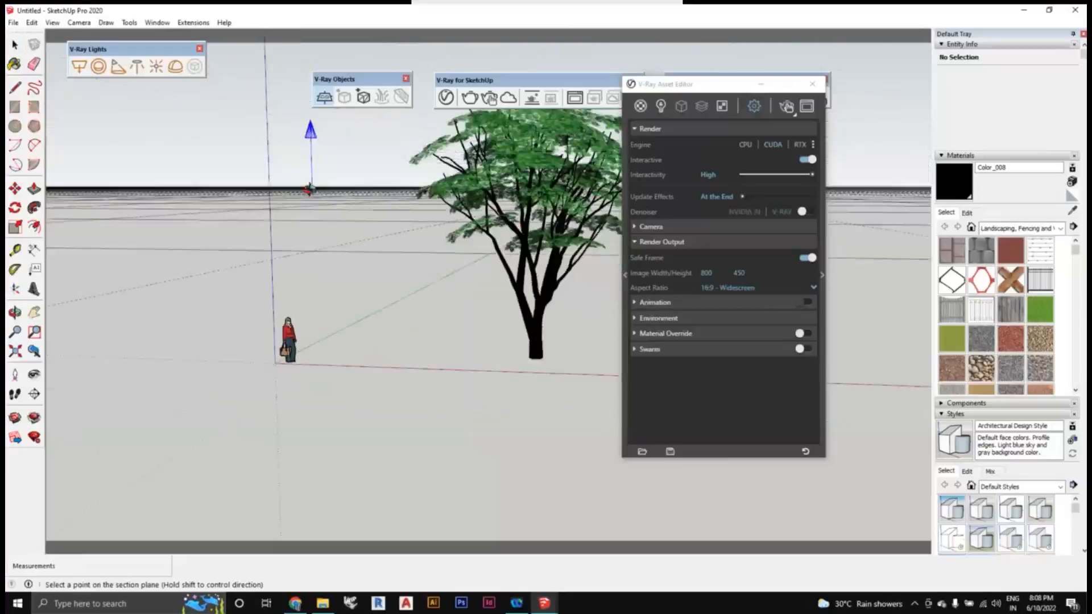
pyautogui.moveTo(307, 188); pyautogui.dragTo(353, 314, button='middle')
pyautogui.scroll(2, 352, 314)
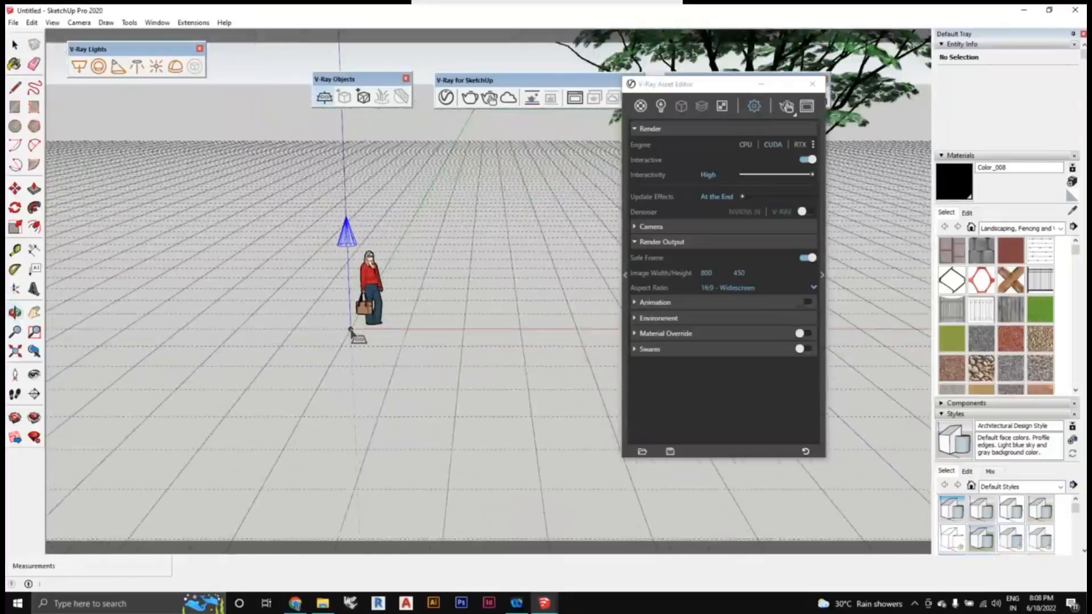
pyautogui.click(351, 333)
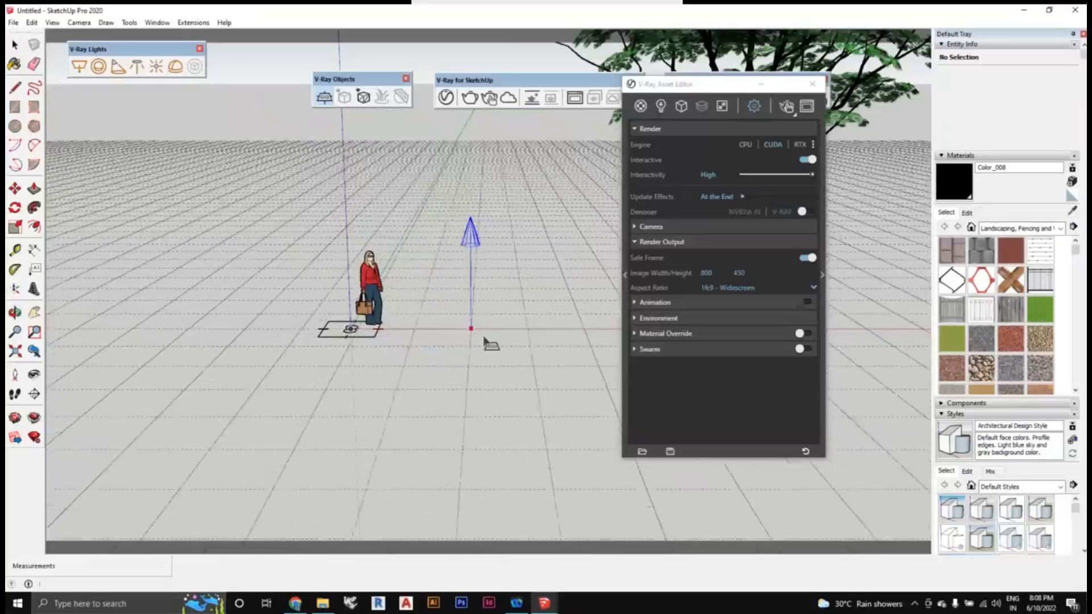
pyautogui.moveTo(370, 339); pyautogui.dragTo(448, 378, button='middle')
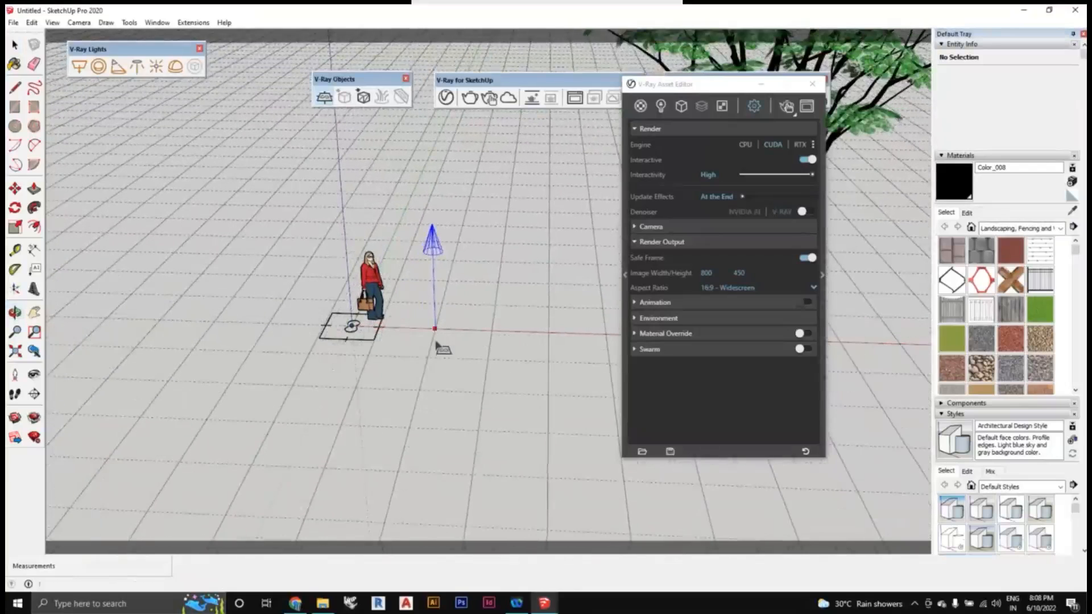
pyautogui.press('space')
# Start an interactive V-Ray render of the scale figure on the infinite plane and examine the ground up to the horizon
pyautogui.moveTo(467, 354); pyautogui.dragTo(401, 376, button='middle')
pyautogui.scroll(3, 306, 325)
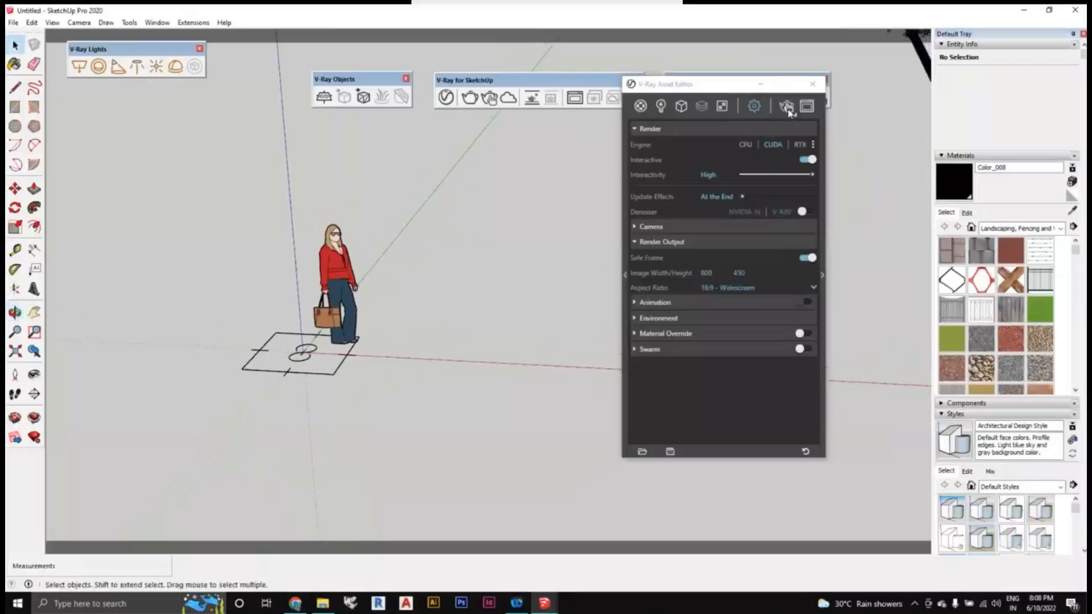
pyautogui.click(788, 108)
pyautogui.moveTo(548, 152); pyautogui.dragTo(316, 87)
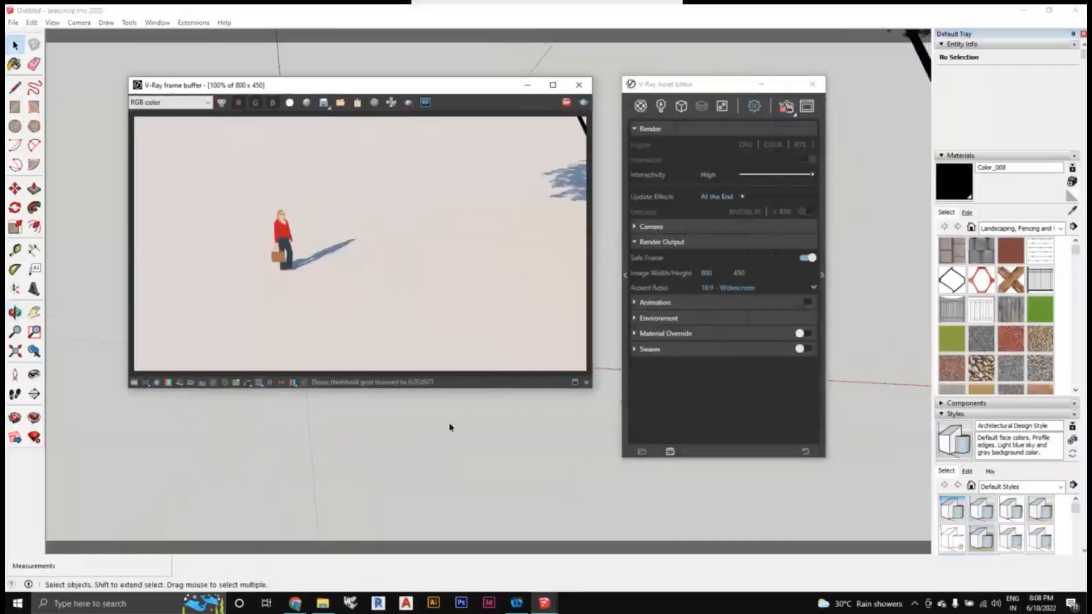
pyautogui.moveTo(546, 470); pyautogui.dragTo(544, 389, button='middle')
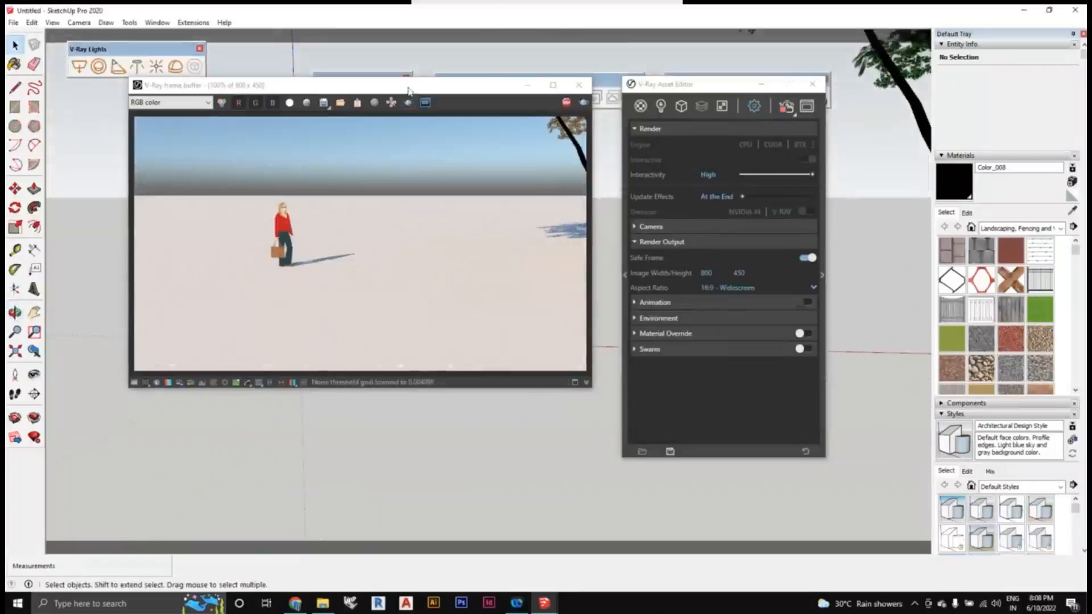
pyautogui.moveTo(509, 441); pyautogui.dragTo(485, 455, button='middle')
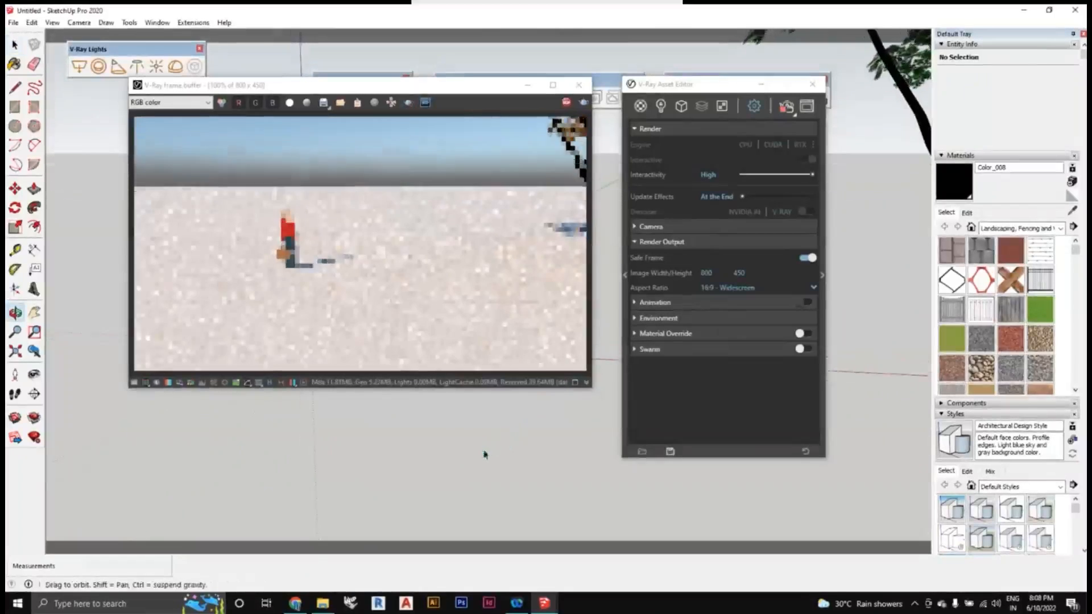
# Reposition the V-Ray frame buffer and Asset Editor so the scale figure and the V-Ray toolbars are unobstructed
pyautogui.moveTo(456, 87); pyautogui.dragTo(760, 103)
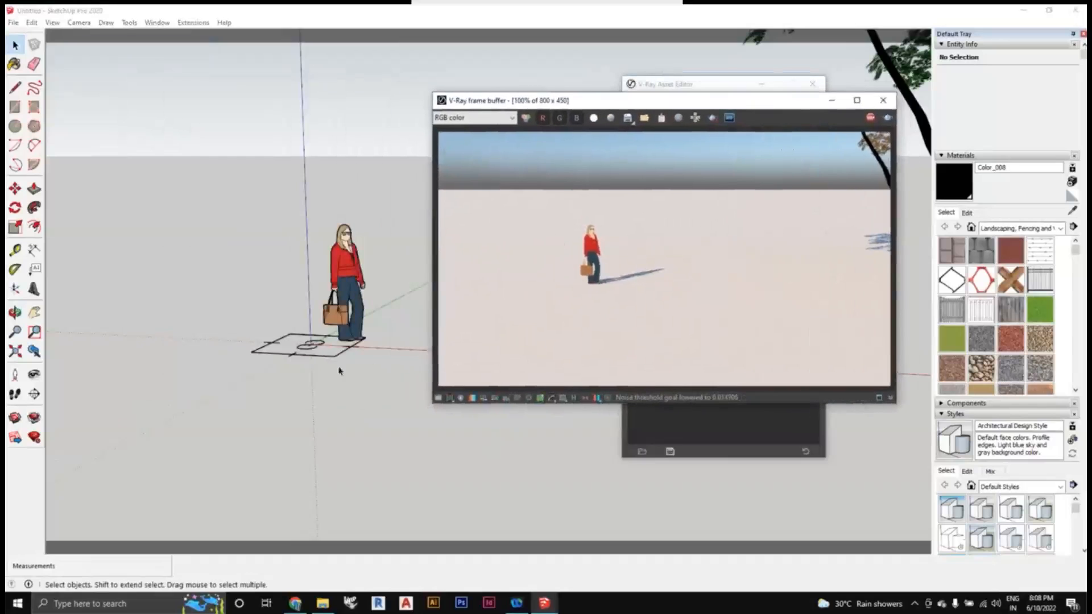
pyautogui.moveTo(316, 377)
pyautogui.mouseDown(button='middle')
pyautogui.moveTo(310, 408)
pyautogui.moveTo(374, 324)
pyautogui.mouseUp(button='middle')
pyautogui.scroll(2, 332, 379)
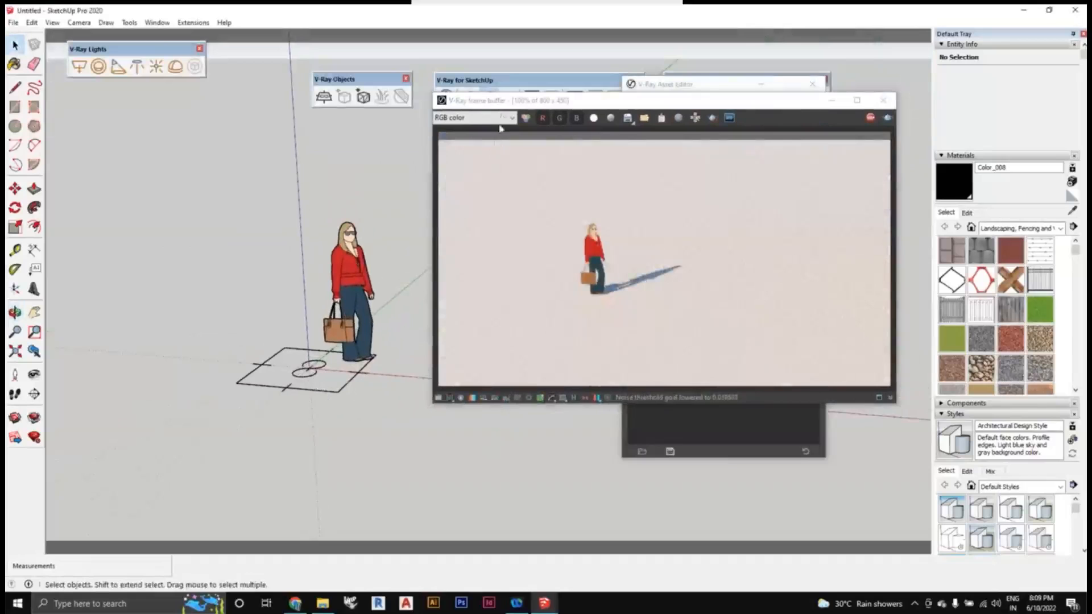
pyautogui.moveTo(768, 105); pyautogui.dragTo(834, 263)
pyautogui.click(1018, 85)
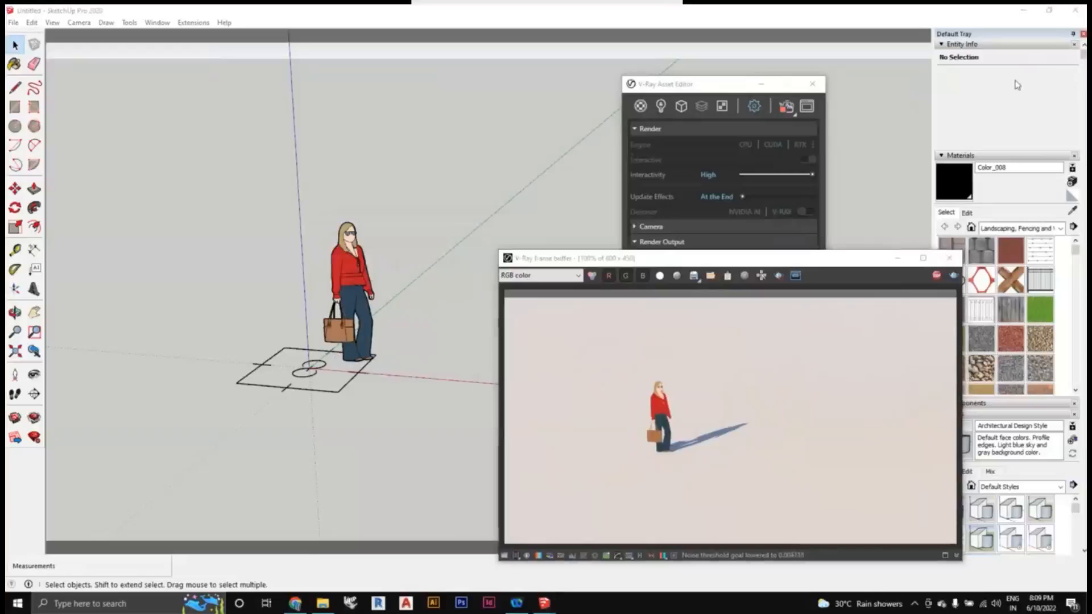
pyautogui.click(368, 418)
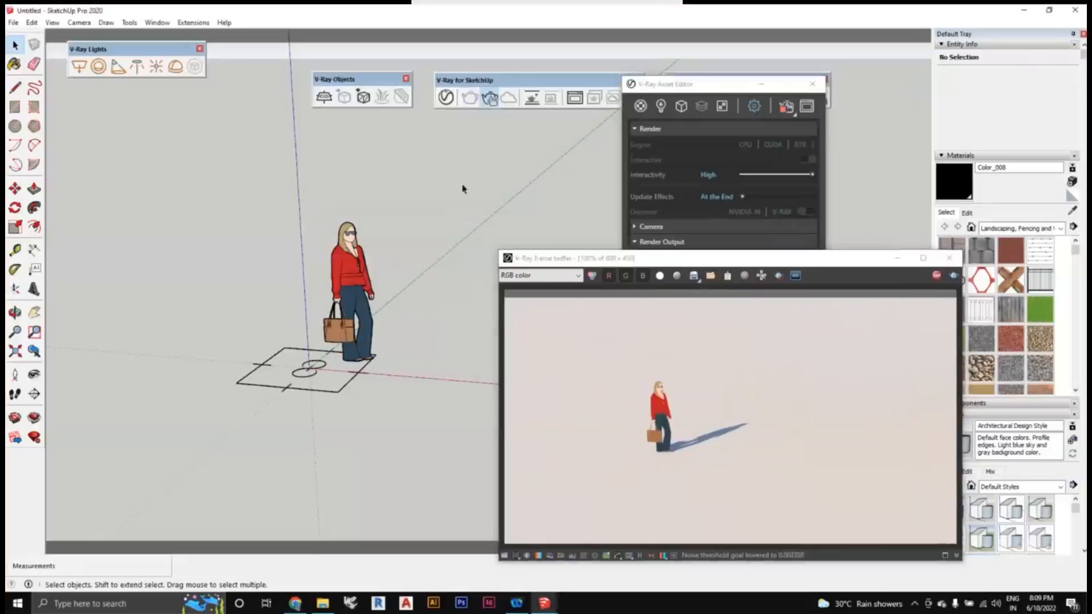
pyautogui.moveTo(662, 86); pyautogui.dragTo(716, 170)
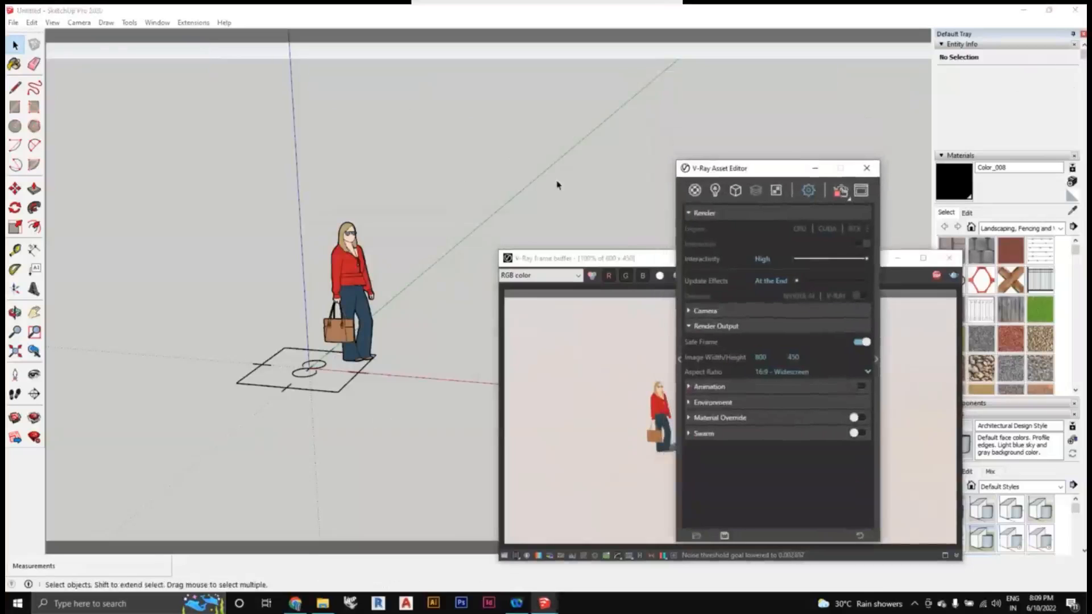
# Examine the infinite plane from below and above in the interactive render, and stop the render
pyautogui.click(557, 185)
pyautogui.moveTo(351, 415); pyautogui.dragTo(263, 283, button='middle')
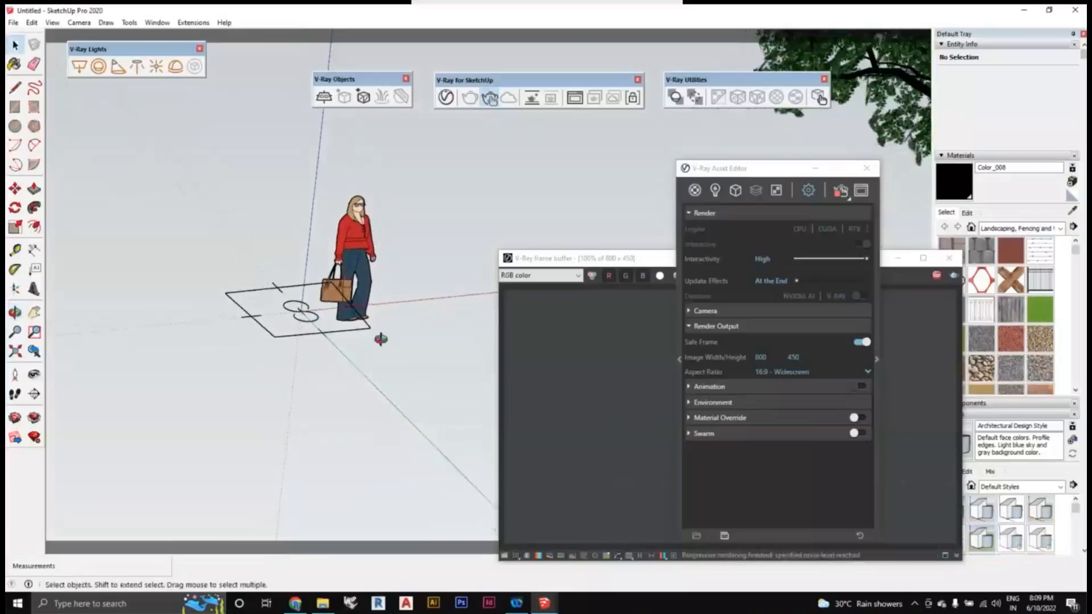
pyautogui.moveTo(379, 337); pyautogui.dragTo(237, 332, button='middle')
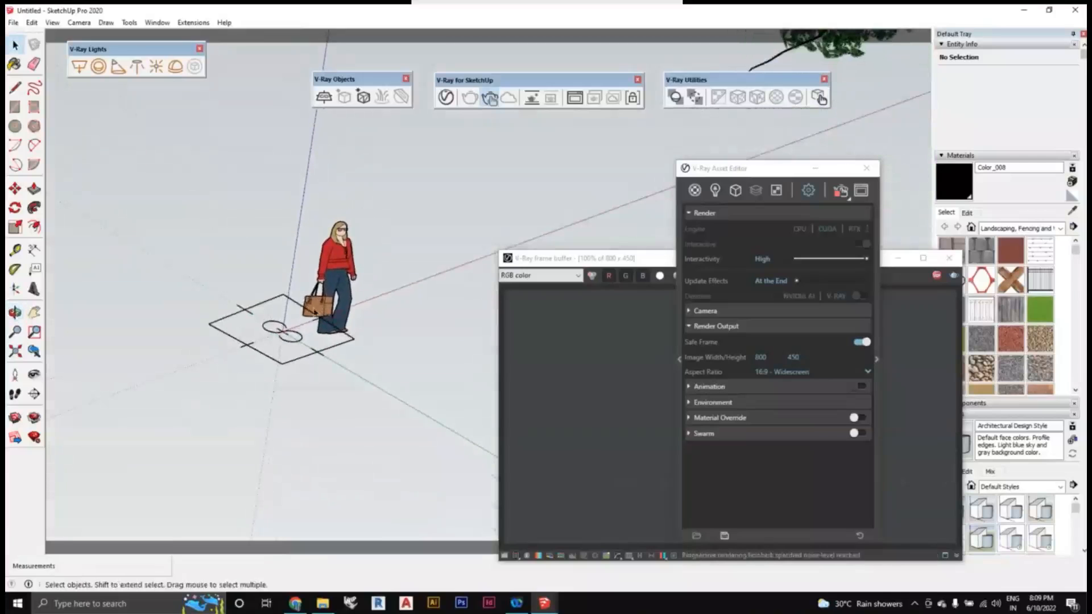
pyautogui.moveTo(400, 305); pyautogui.dragTo(395, 409, button='middle')
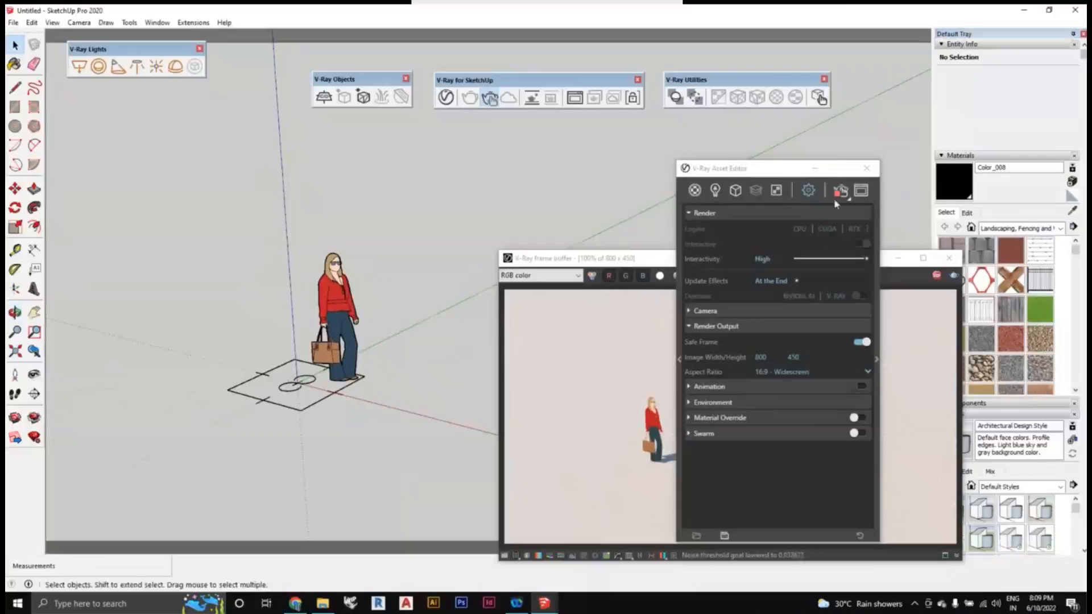
pyautogui.click(836, 192)
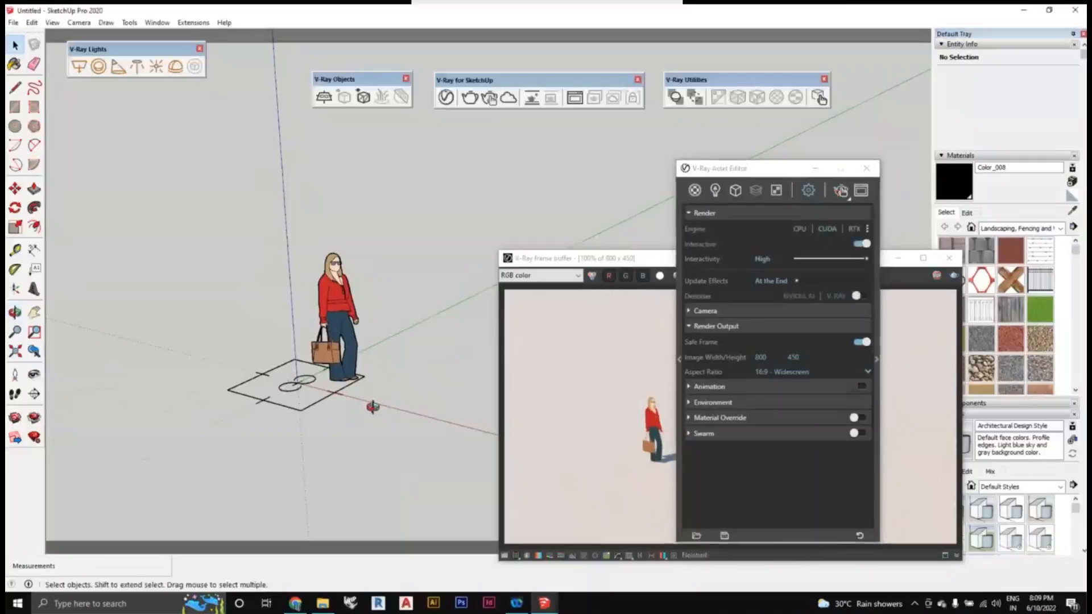
pyautogui.moveTo(371, 404); pyautogui.dragTo(306, 408, button='middle')
pyautogui.scroll(3, 298, 398)
pyautogui.scroll(-2, 398, 392)
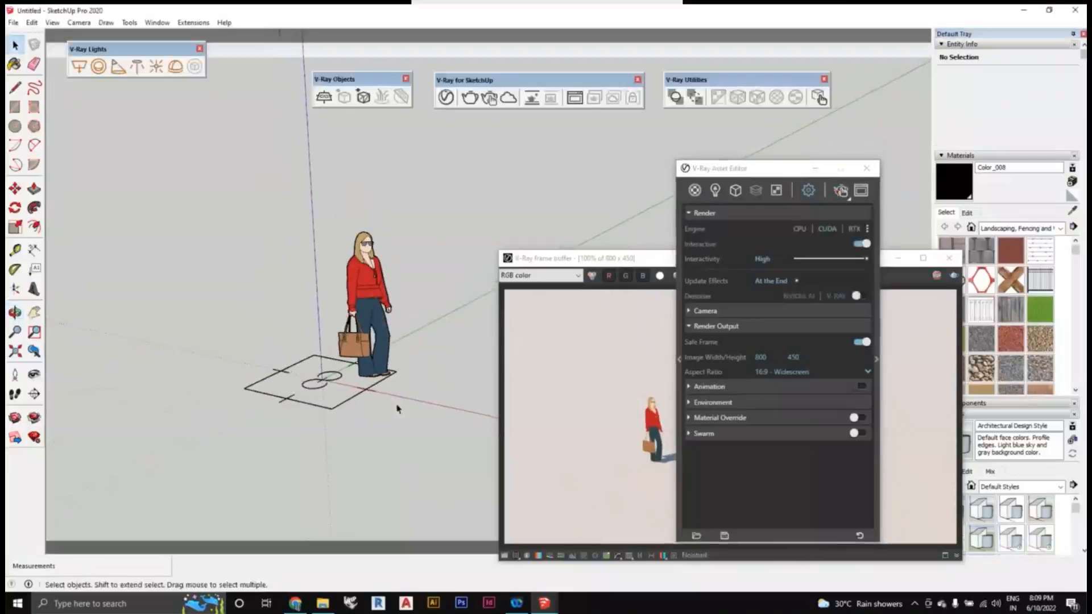
pyautogui.moveTo(396, 405); pyautogui.dragTo(340, 385, button='middle')
pyautogui.scroll(1, 335, 379)
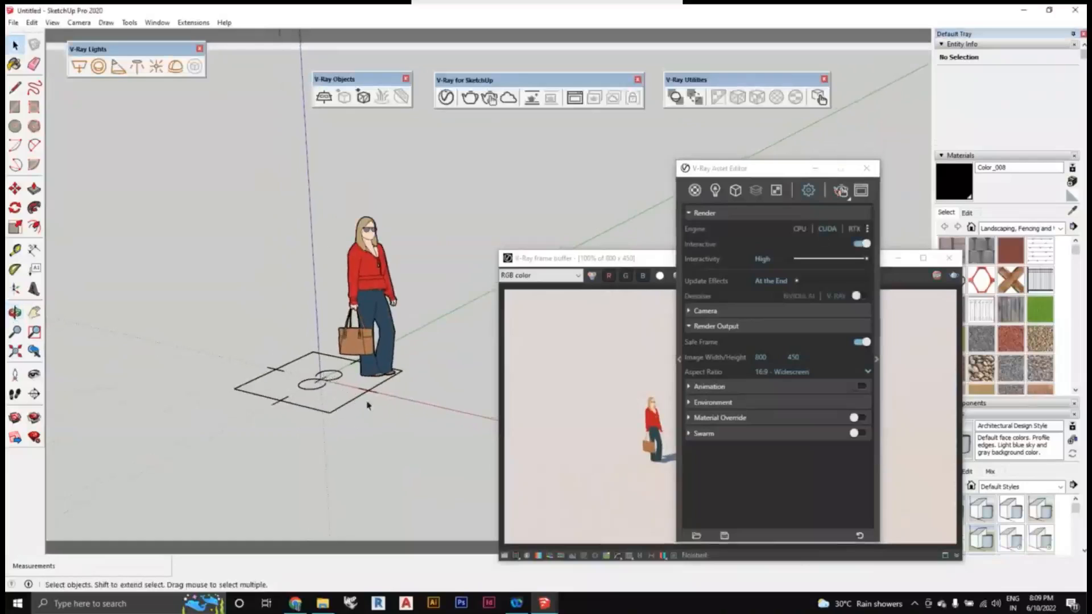
pyautogui.scroll(-1, 376, 408)
pyautogui.moveTo(390, 414); pyautogui.dragTo(475, 403, button='middle')
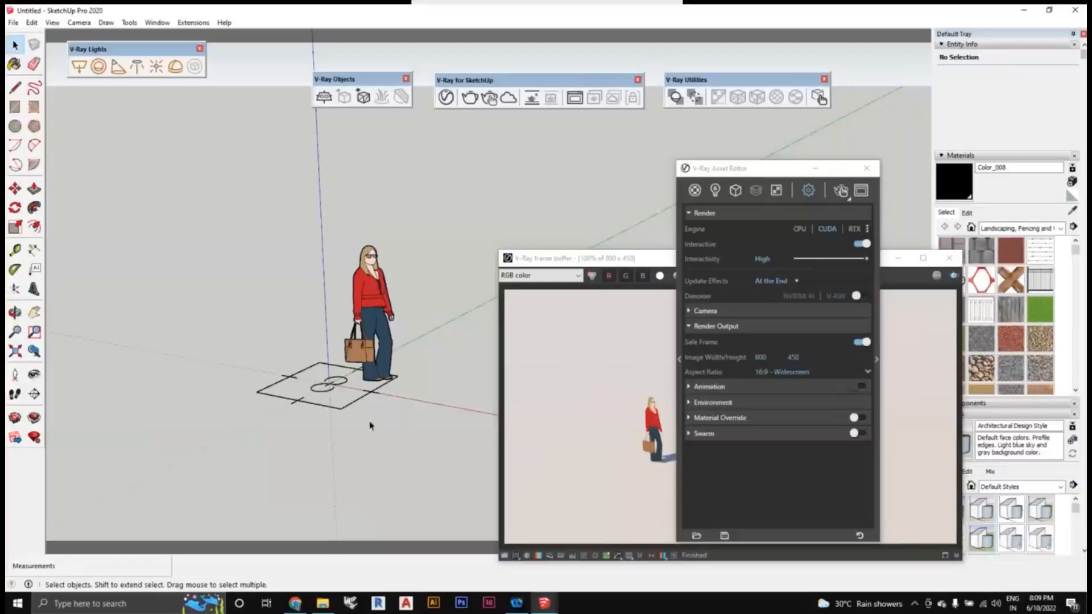
# Select the infinite plane, turn on V-Ray solid widgets, and inspect its filled face from several angles
pyautogui.moveTo(370, 426)
pyautogui.mouseDown(button='middle')
pyautogui.moveTo(395, 231)
pyautogui.moveTo(388, 170)
pyautogui.moveTo(360, 409)
pyautogui.mouseUp(button='middle')
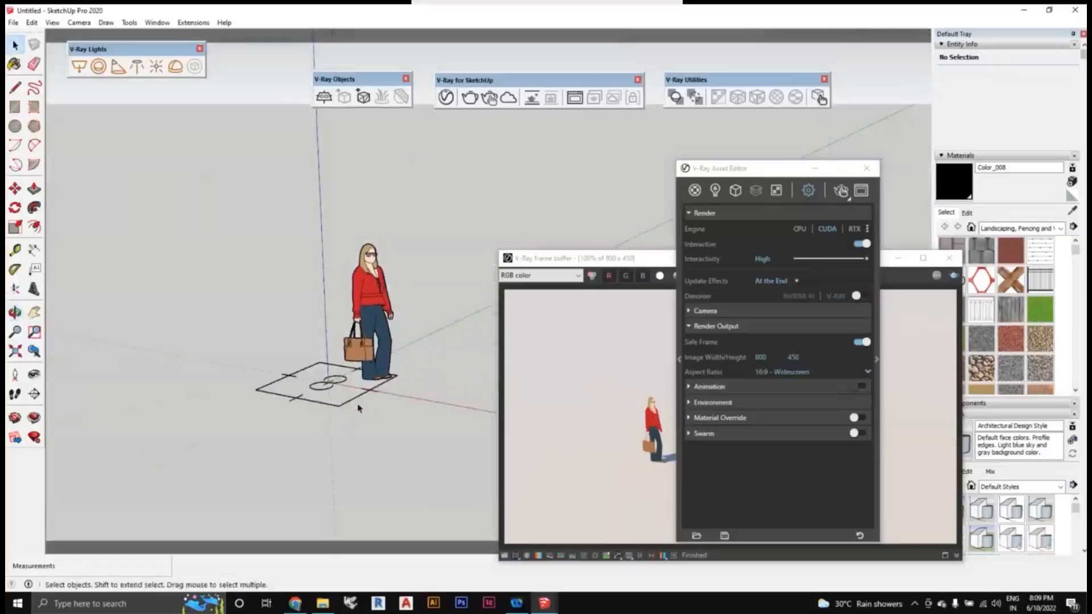
pyautogui.scroll(1, 358, 408)
pyautogui.click(336, 409)
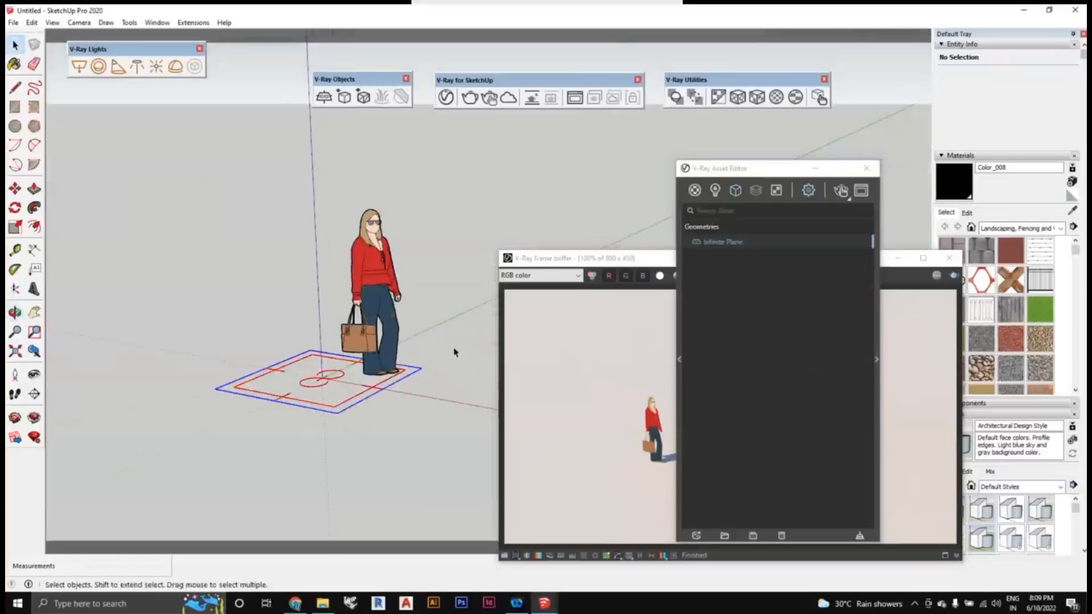
pyautogui.click(676, 98)
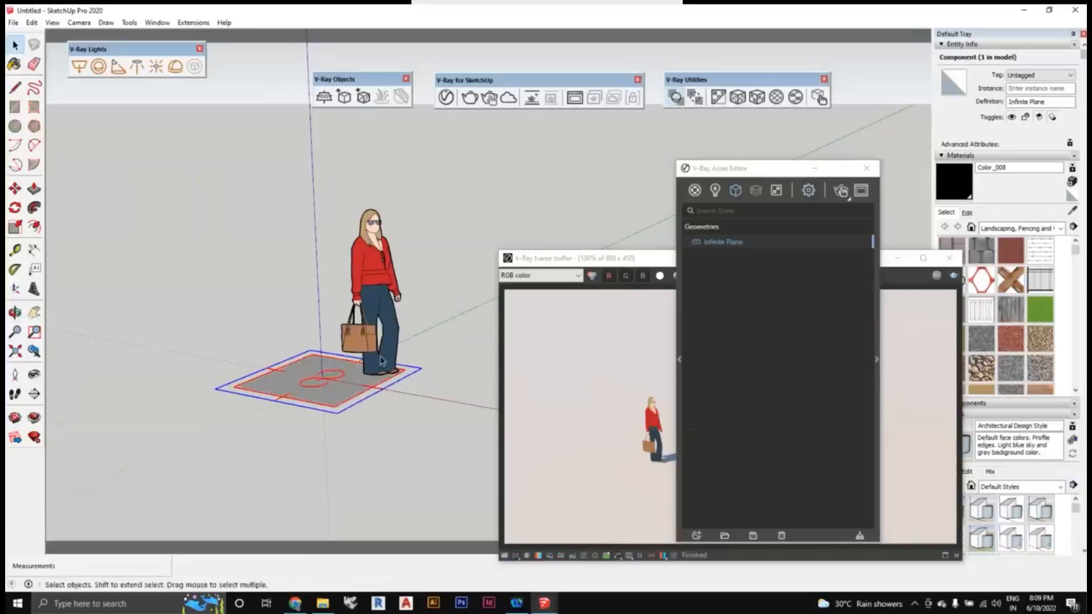
pyautogui.moveTo(419, 419)
pyautogui.mouseDown(button='middle')
pyautogui.moveTo(419, 438)
pyautogui.moveTo(406, 366)
pyautogui.moveTo(434, 164)
pyautogui.moveTo(426, 187)
pyautogui.mouseUp(button='middle')
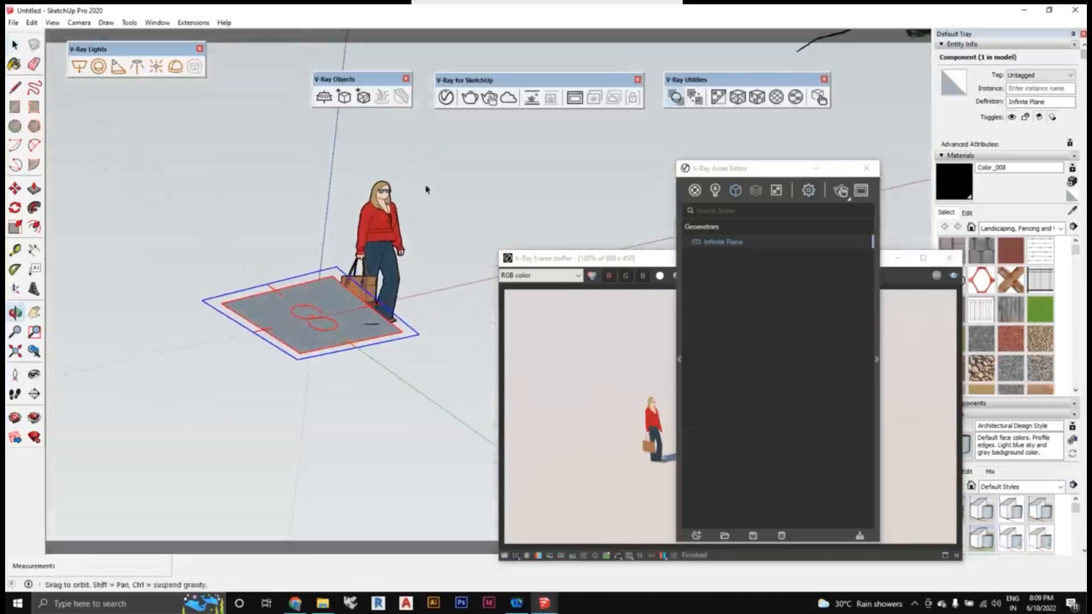
pyautogui.moveTo(377, 344)
pyautogui.mouseDown(button='middle')
pyautogui.moveTo(431, 349)
pyautogui.moveTo(439, 324)
pyautogui.moveTo(421, 378)
pyautogui.moveTo(295, 400)
pyautogui.mouseUp(button='middle')
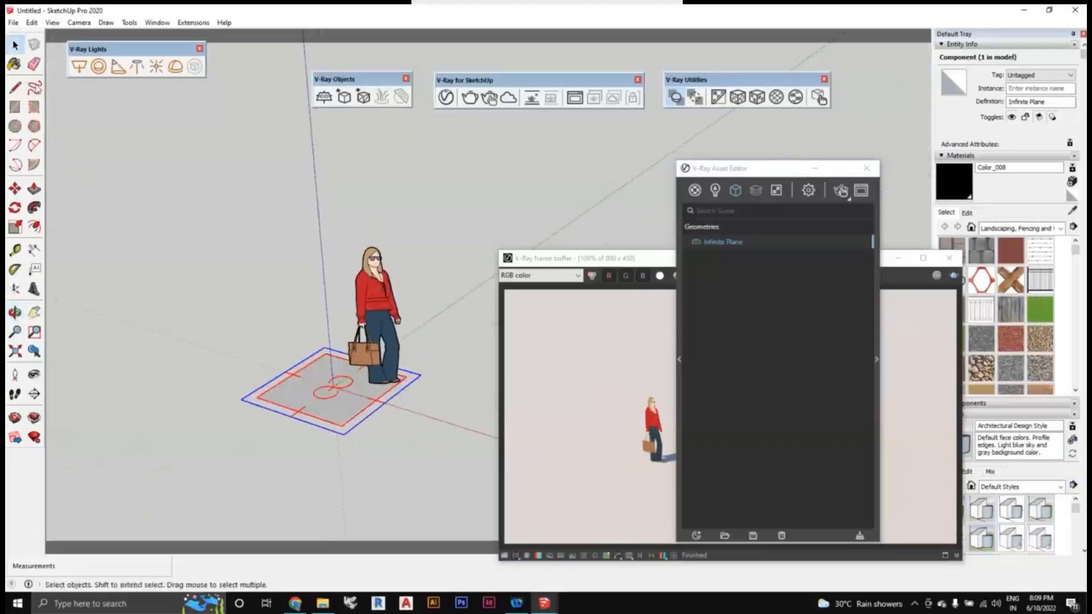
# Paint the infinite plane with the Grass Dark Green material from the Landscaping, Fencing and Vegetation collection
pyautogui.click(17, 66)
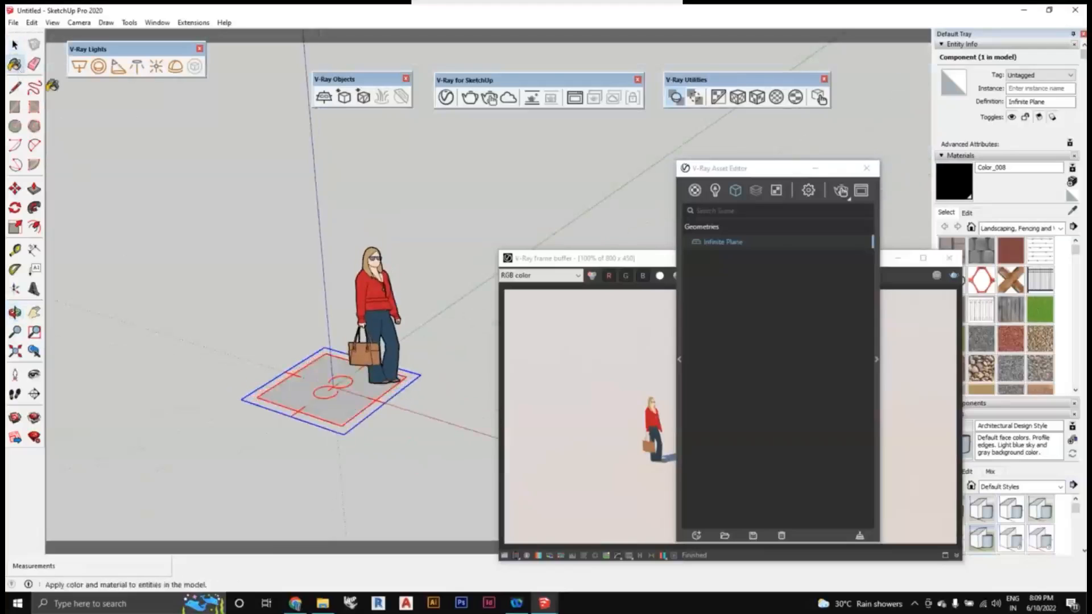
pyautogui.click(1032, 314)
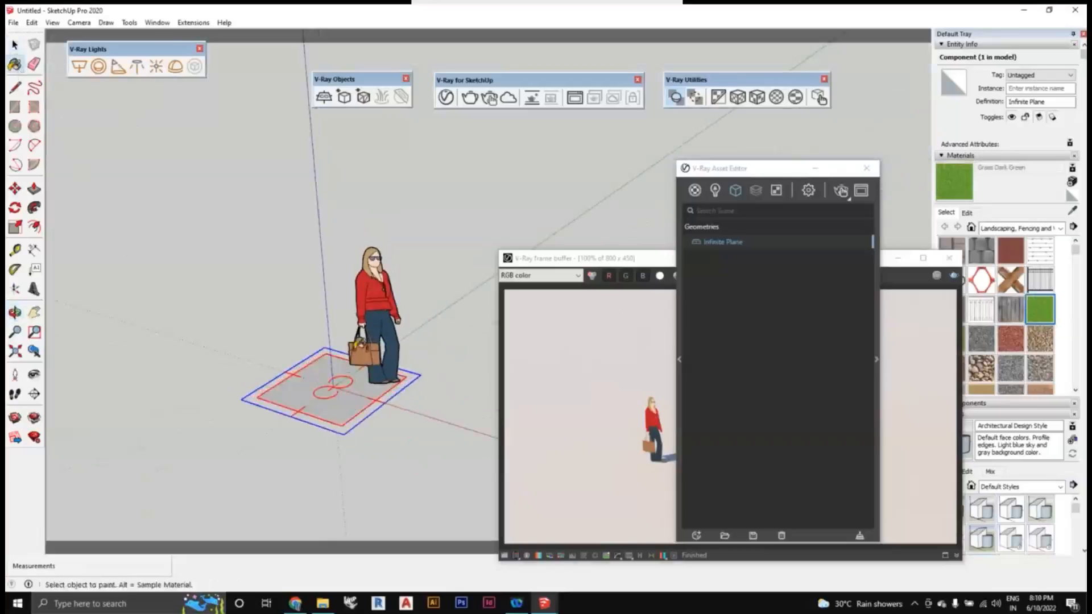
pyautogui.click(346, 398)
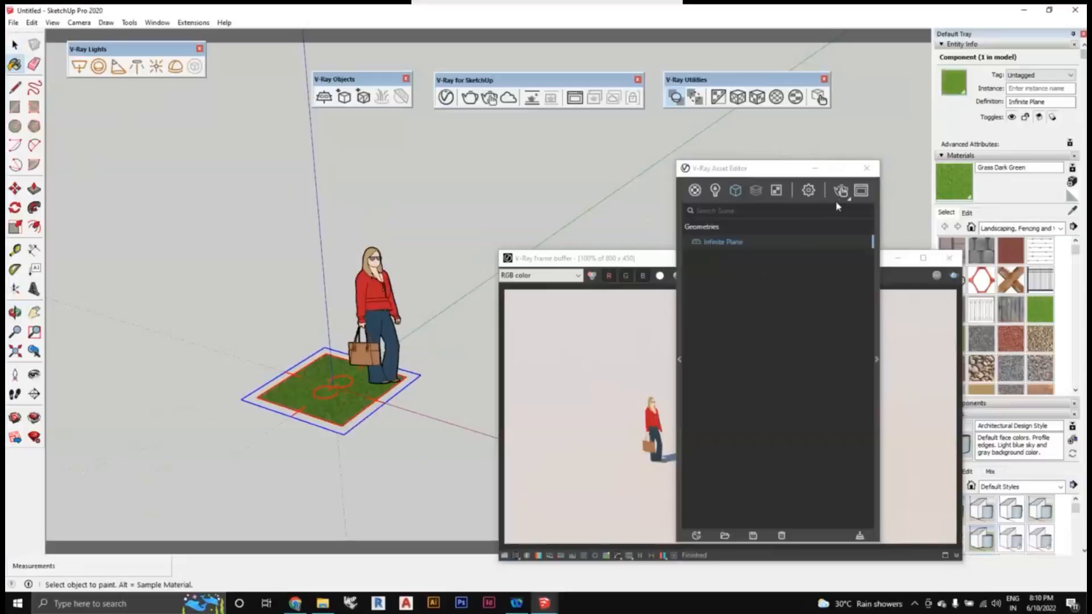
# Start an interactive V-Ray render of the grass-covered infinite plane and examine the ground up to the horizon
pyautogui.click(842, 195)
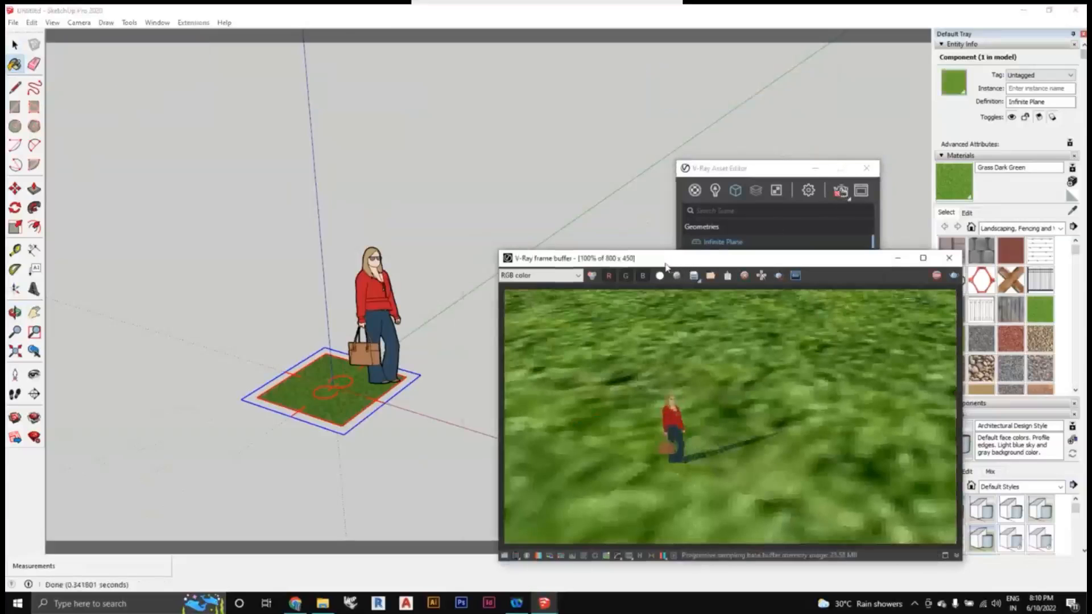
pyautogui.moveTo(666, 267); pyautogui.dragTo(273, 162)
pyautogui.moveTo(633, 310); pyautogui.dragTo(641, 217)
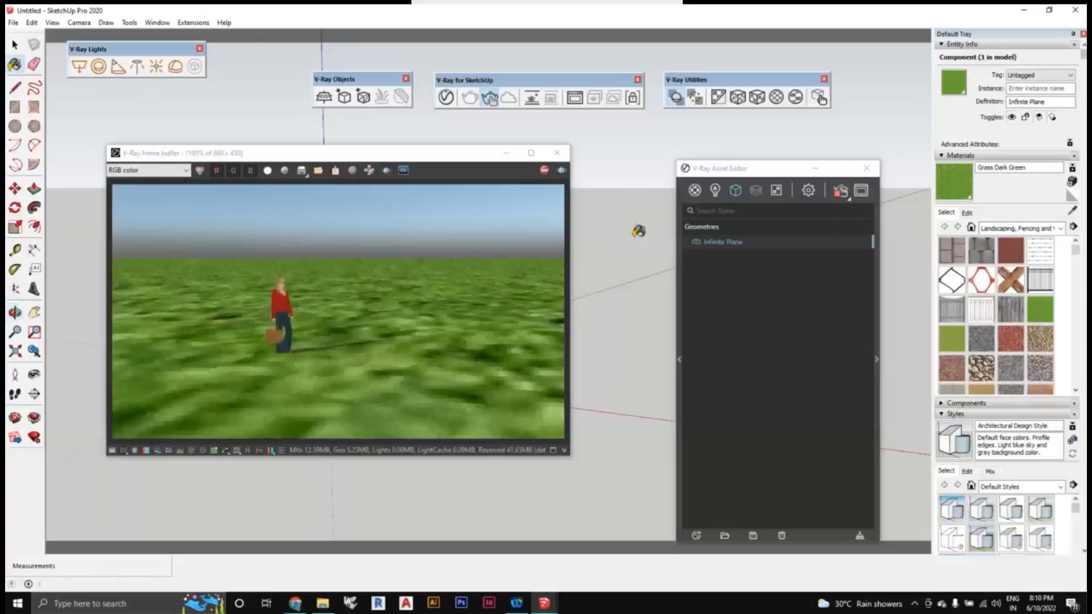
pyautogui.press('b')
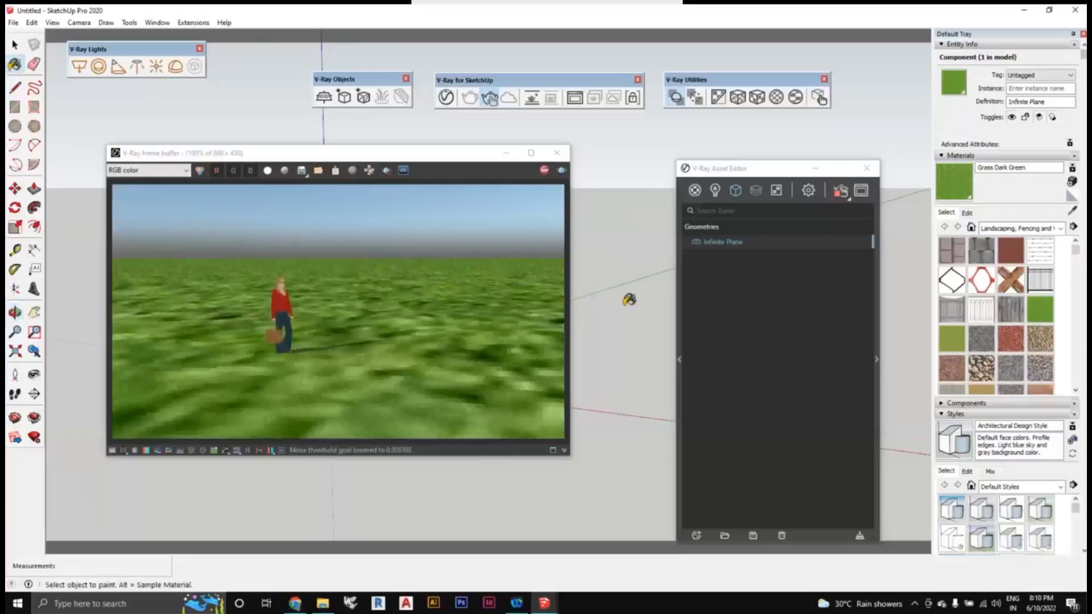
pyautogui.moveTo(628, 300)
pyautogui.mouseDown(button='middle')
pyautogui.moveTo(639, 312)
pyautogui.moveTo(604, 285)
pyautogui.mouseUp(button='middle')
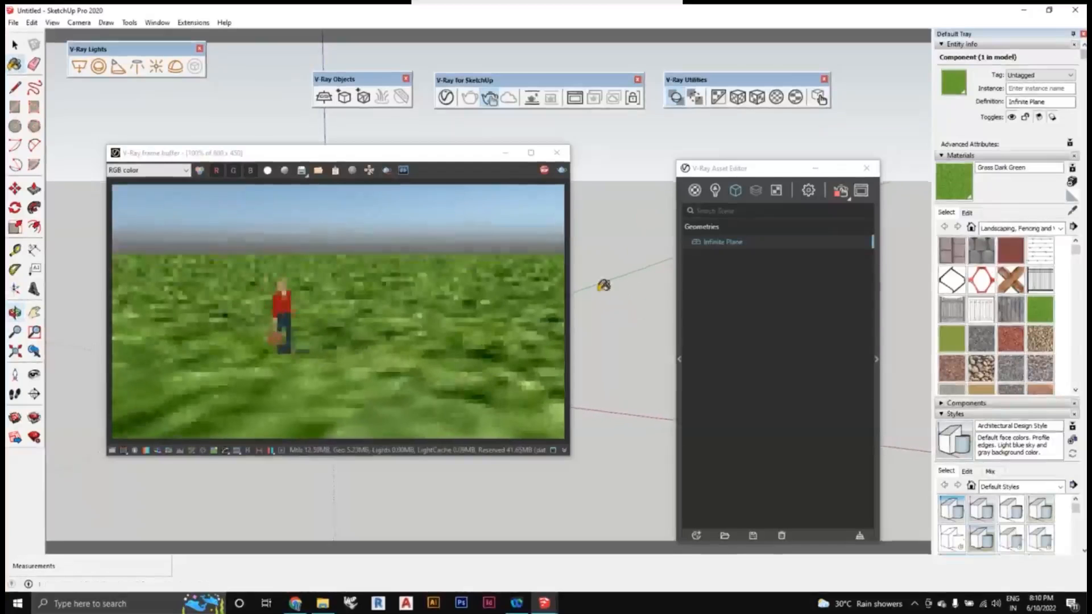
# Deselect the infinite plane and examine the grass ground in the render from a slightly higher viewpoint
pyautogui.moveTo(439, 157); pyautogui.dragTo(790, 180)
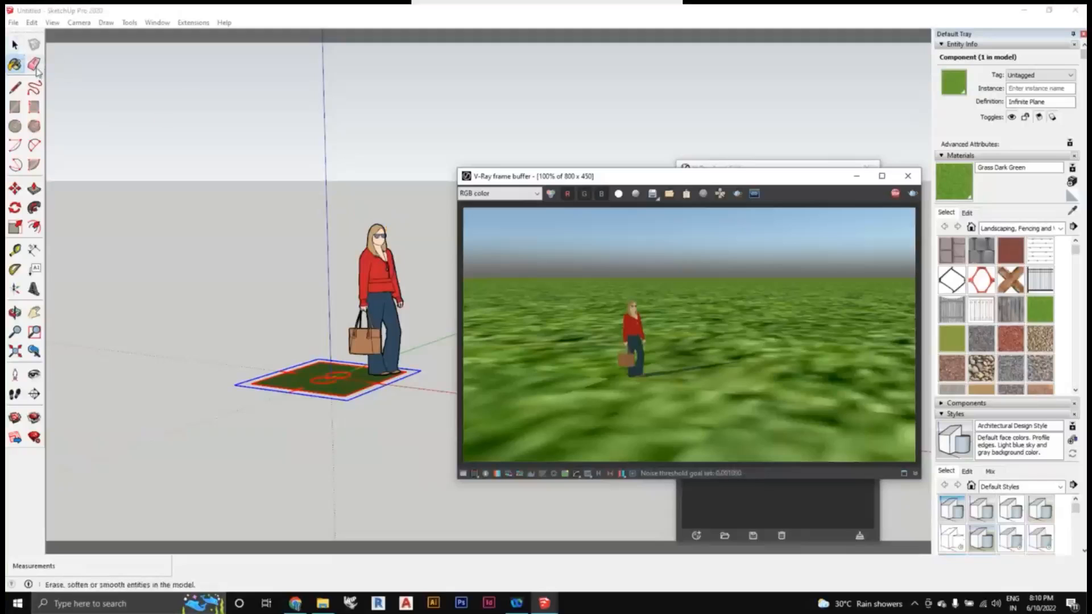
pyautogui.click(13, 46)
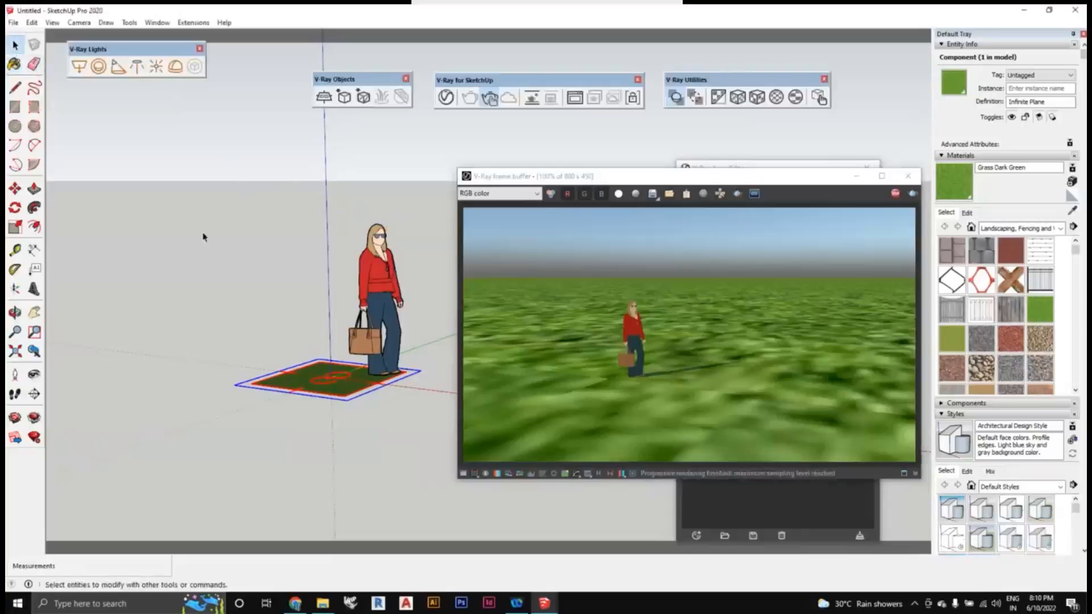
pyautogui.click(282, 242)
pyautogui.moveTo(281, 243); pyautogui.dragTo(282, 268, button='middle')
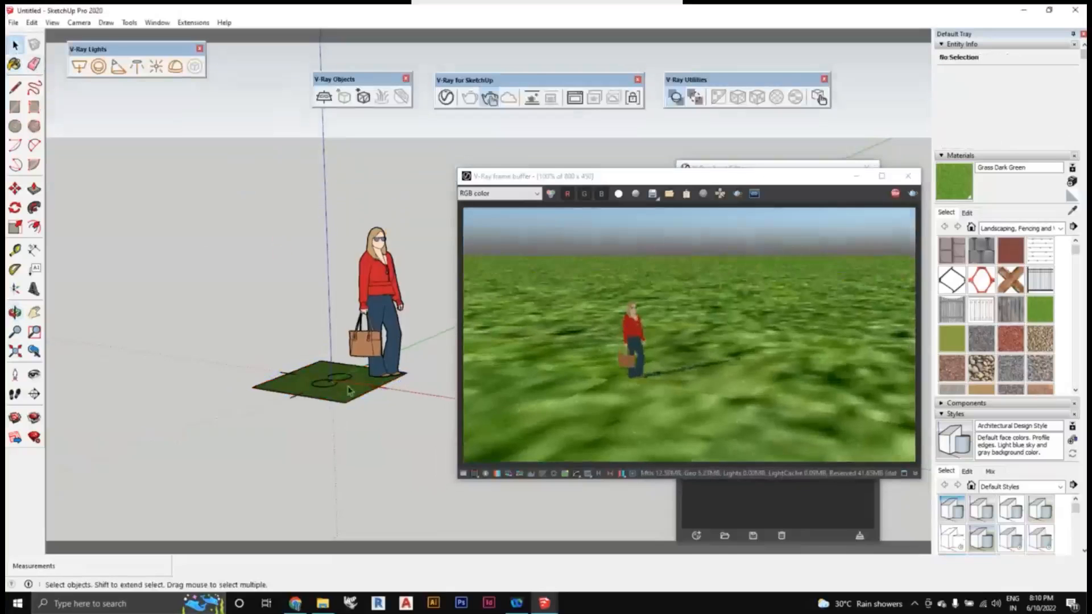
pyautogui.moveTo(732, 178); pyautogui.dragTo(377, 160)
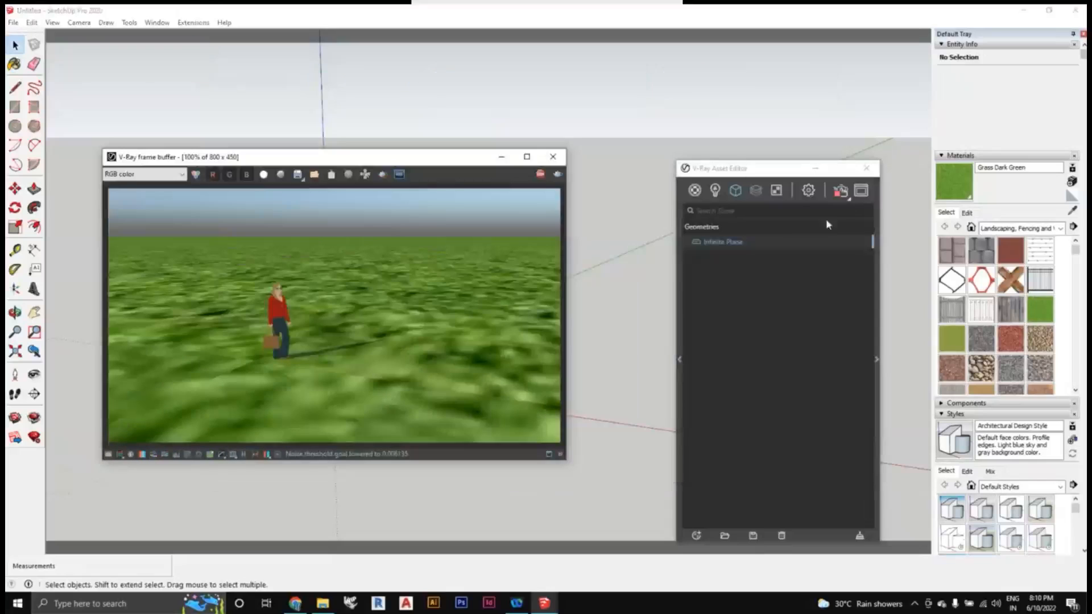
# Stop the interactive render and minimize the V-Ray frame buffer
pyautogui.click(842, 192)
pyautogui.click(606, 258)
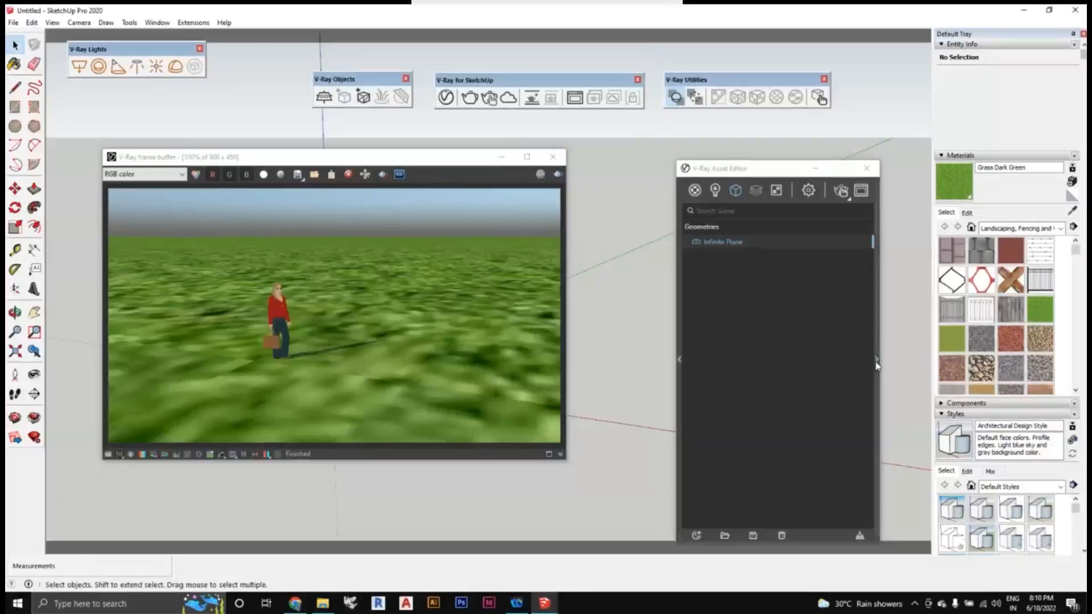
pyautogui.click(502, 159)
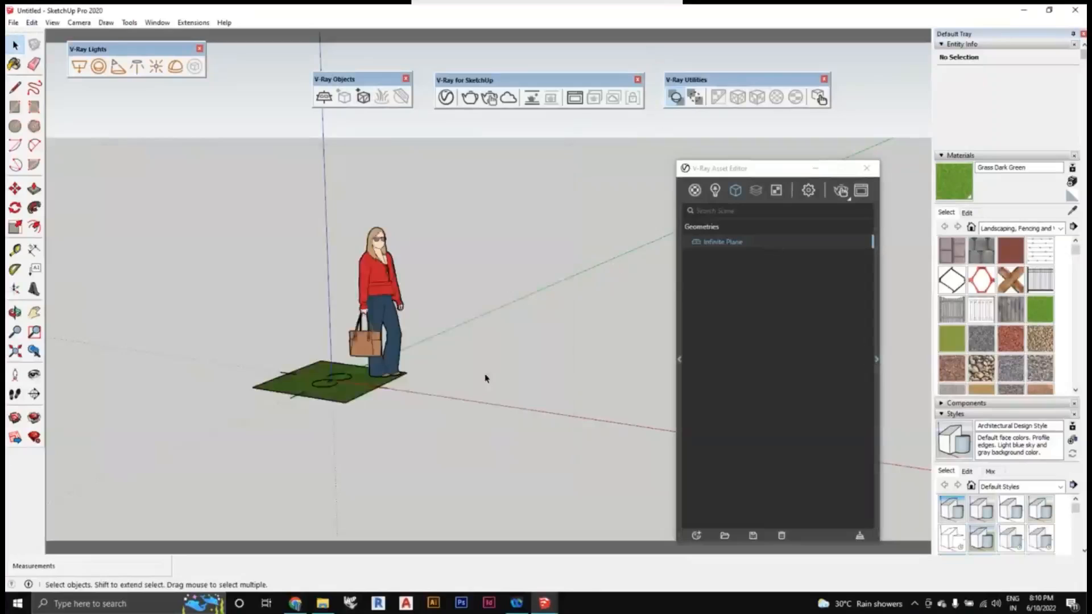
# Delete the grass-covered infinite plane under the scale figure from the model
pyautogui.moveTo(483, 380); pyautogui.dragTo(420, 413, button='middle')
pyautogui.scroll(2, 427, 444)
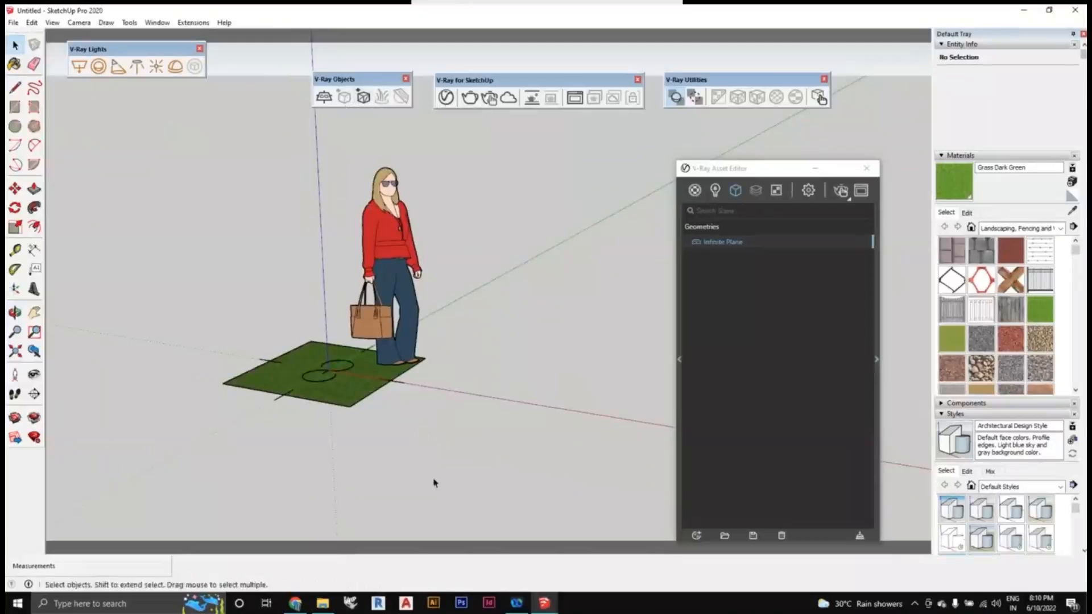
pyautogui.moveTo(446, 468); pyautogui.dragTo(392, 429, button='middle')
pyautogui.scroll(1, 372, 435)
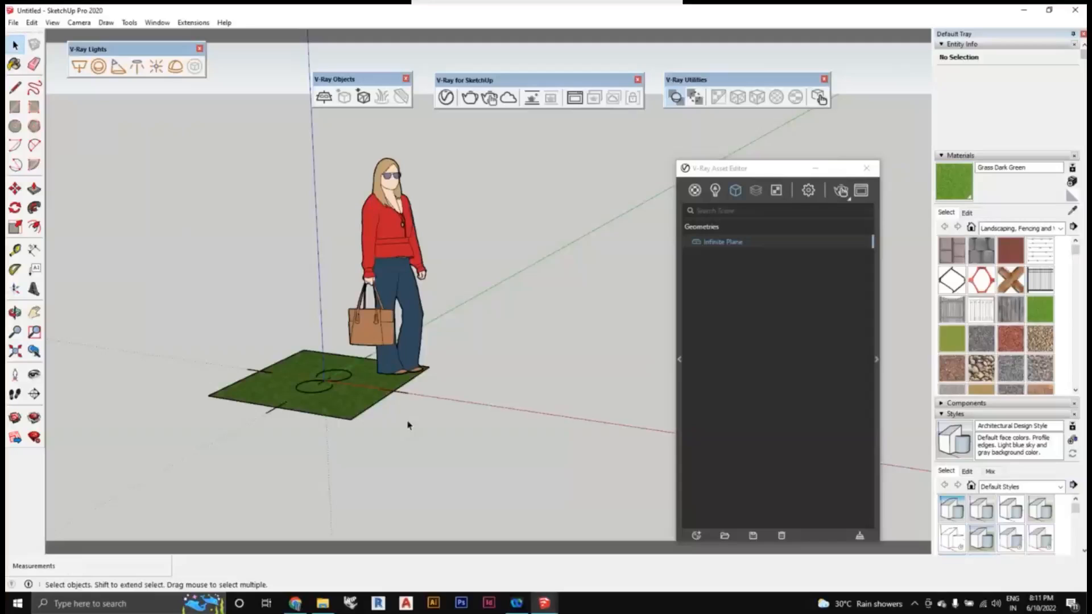
pyautogui.scroll(-5, 421, 413)
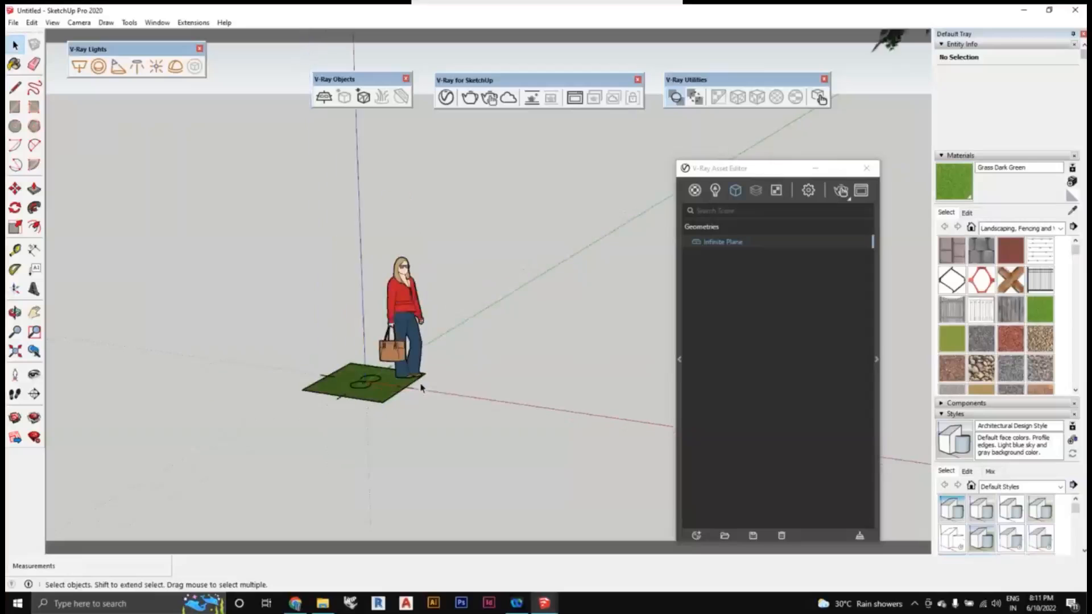
pyautogui.scroll(5, 435, 405)
pyautogui.moveTo(433, 405); pyautogui.dragTo(336, 383)
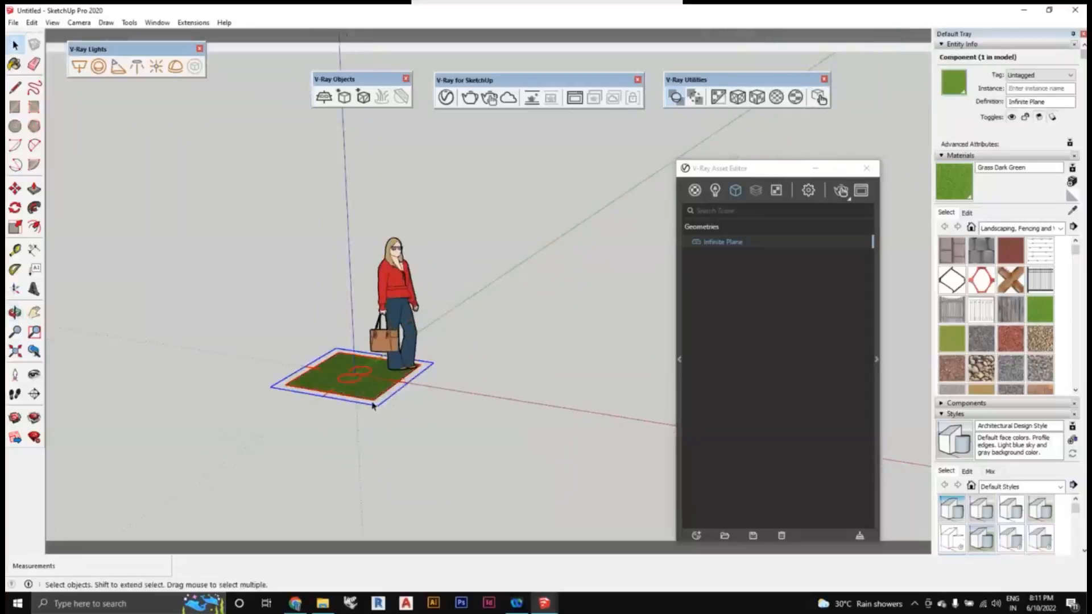
pyautogui.press('Delete')
# Delete the Infinite Plane geometry from the V-Ray scene assets
pyautogui.rightClick(743, 247)
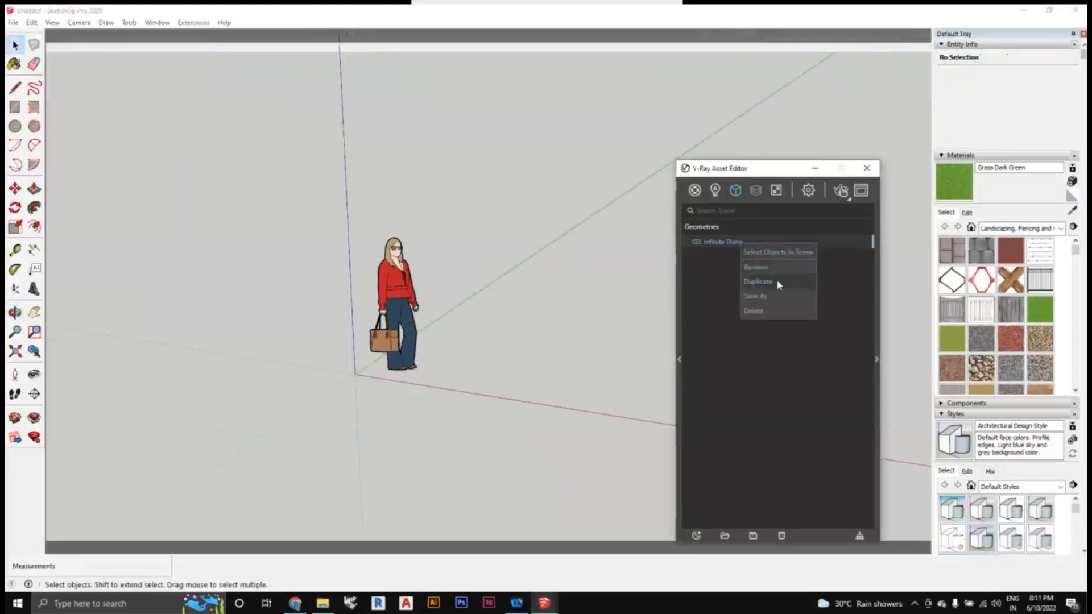
pyautogui.click(769, 312)
pyautogui.click(576, 305)
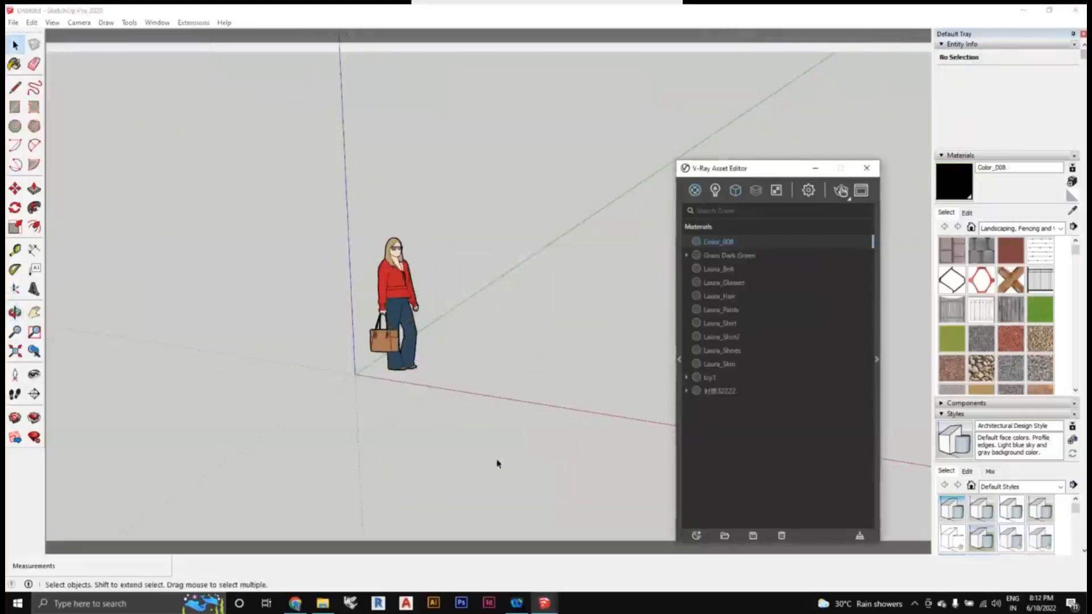
# Examine the tree group standing next to the scale figure
pyautogui.scroll(-2, 499, 462)
pyautogui.moveTo(519, 398)
pyautogui.mouseDown(button='middle')
pyautogui.moveTo(446, 425)
pyautogui.moveTo(546, 395)
pyautogui.moveTo(414, 414)
pyautogui.moveTo(449, 422)
pyautogui.moveTo(433, 424)
pyautogui.mouseUp(button='middle')
pyautogui.moveTo(343, 183); pyautogui.dragTo(569, 452)
pyautogui.click(119, 307)
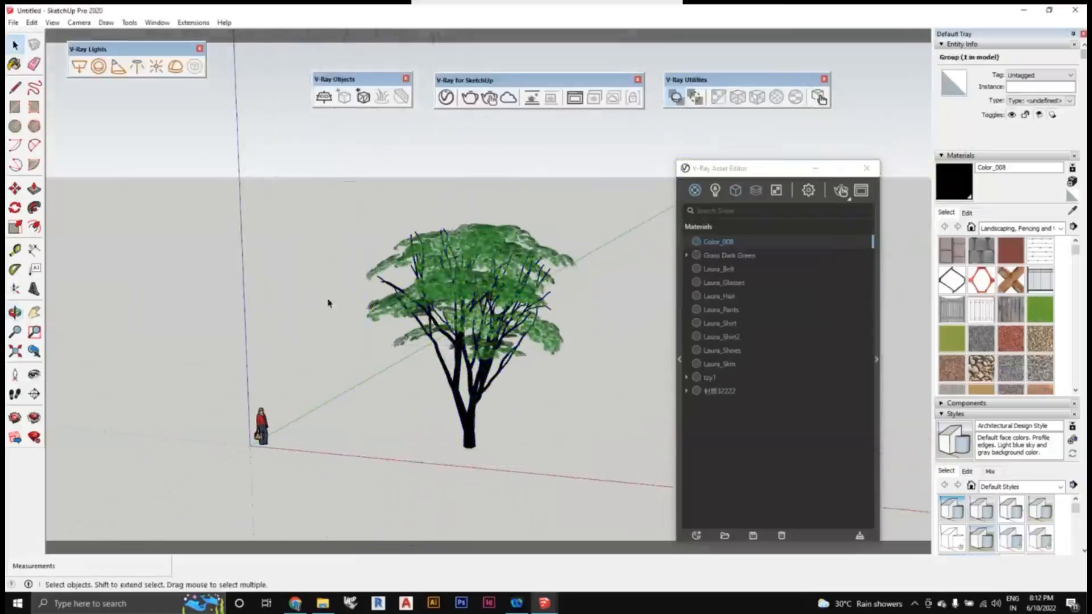
pyautogui.scroll(-2, 435, 312)
pyautogui.moveTo(486, 337)
pyautogui.keyDown('shift'); pyautogui.mouseDown(button='middle')
pyautogui.moveTo(478, 302)
pyautogui.moveTo(503, 346)
pyautogui.moveTo(491, 353)
pyautogui.mouseUp(button='middle'); pyautogui.keyUp('shift')
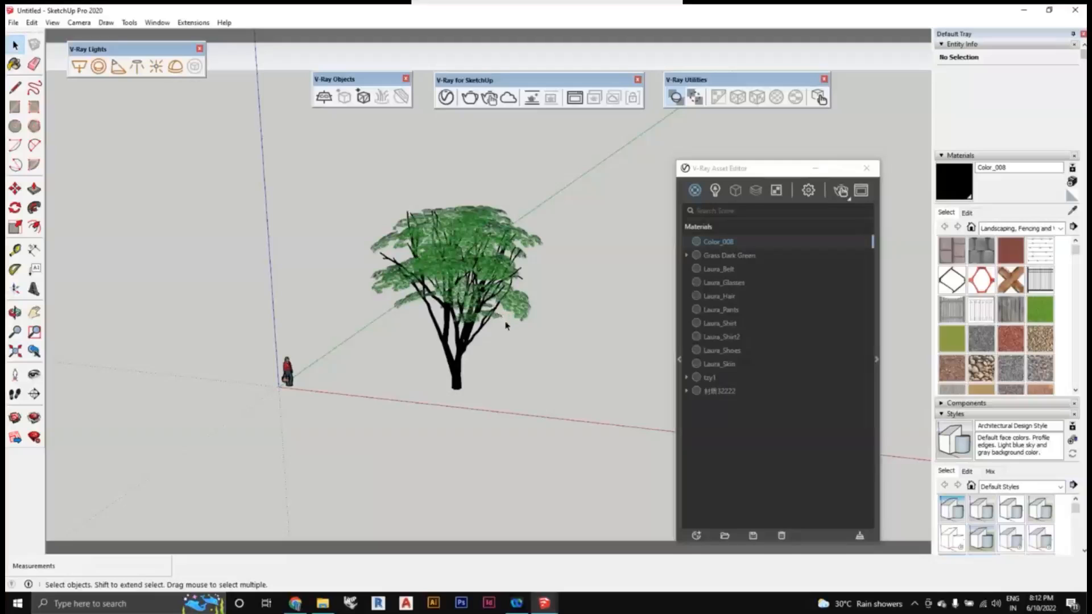
pyautogui.moveTo(506, 325); pyautogui.dragTo(398, 273, button='middle')
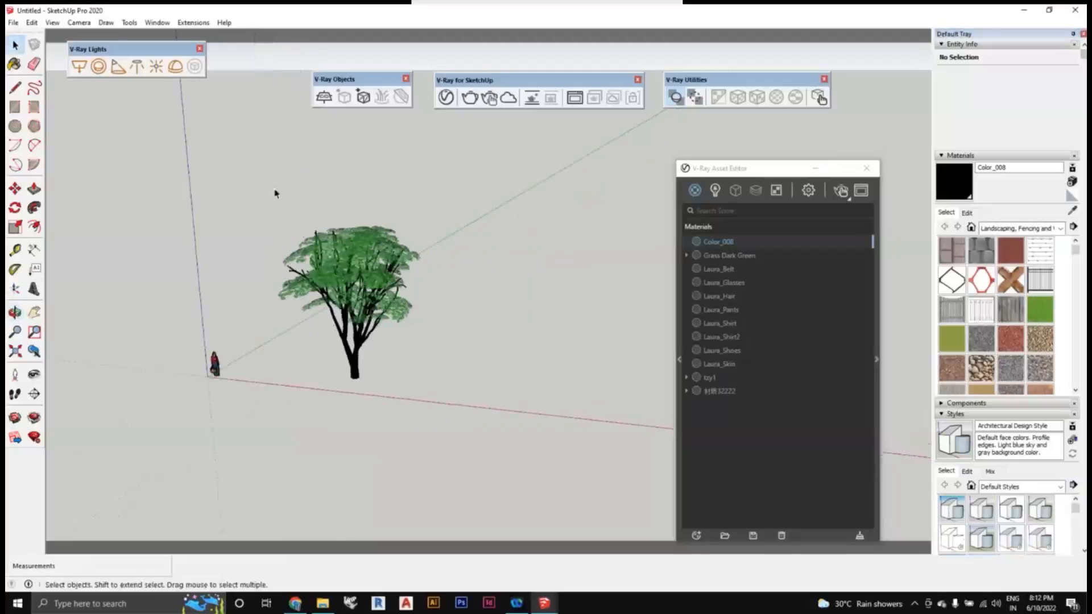
# Copy the tree group along the red axis, placing the copy on the far side of the original from the scale figure
pyautogui.moveTo(276, 189); pyautogui.dragTo(421, 382)
pyautogui.press('m')
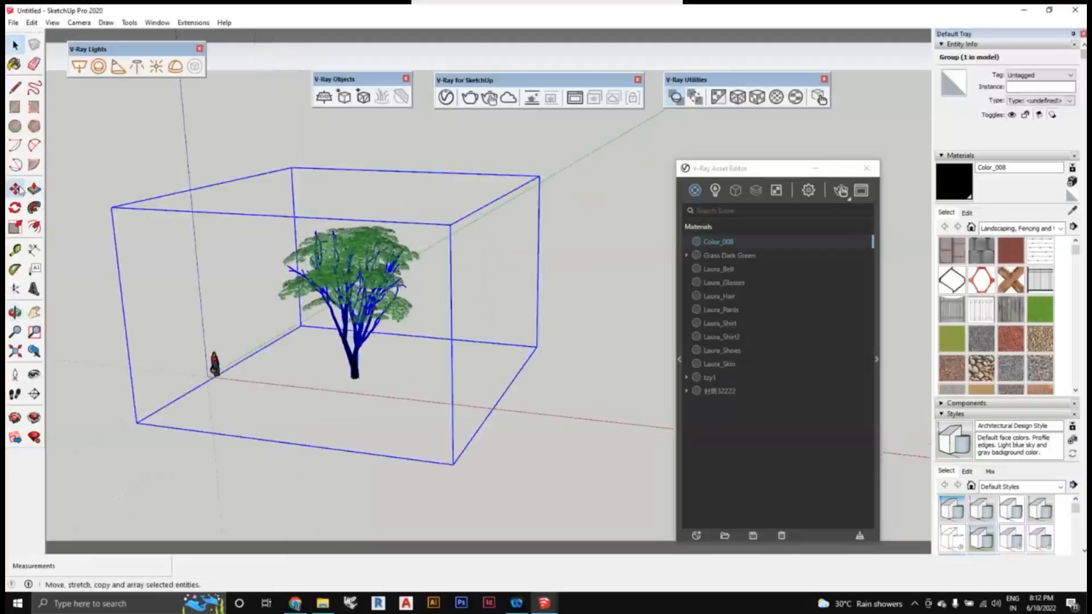
pyautogui.press('ctrl')
pyautogui.click(355, 379)
pyautogui.moveTo(512, 403); pyautogui.dragTo(325, 408, button='middle')
pyautogui.click(411, 402)
pyautogui.moveTo(493, 419); pyautogui.dragTo(540, 412, button='middle')
pyautogui.press('space')
pyautogui.click(354, 463)
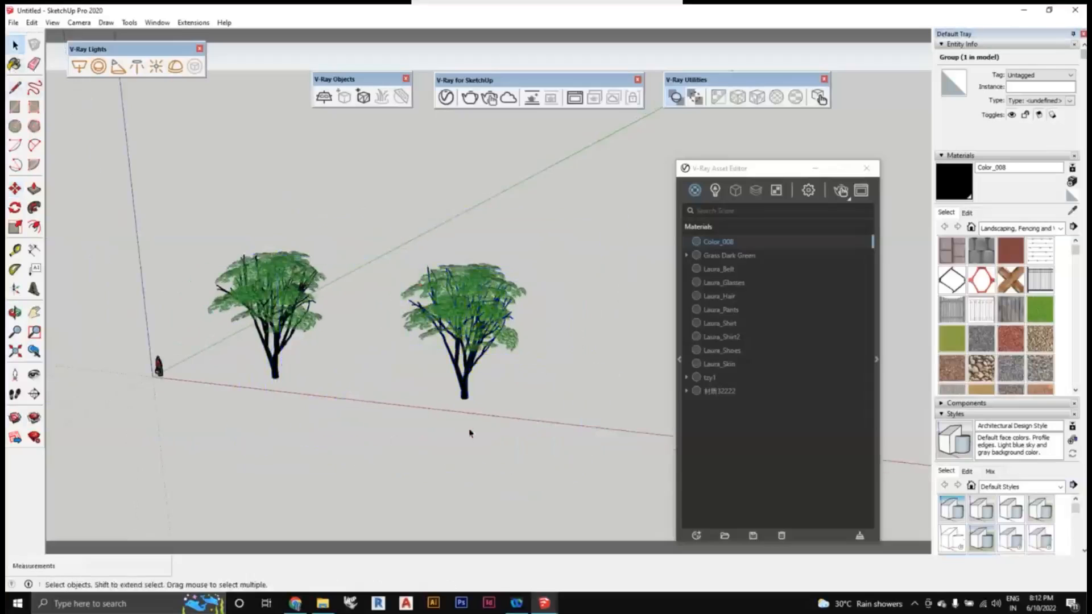
# Select only the copied tree, the one farther from the scale figure
pyautogui.moveTo(471, 434); pyautogui.dragTo(446, 430, button='middle')
pyautogui.scroll(2, 447, 426)
pyautogui.click(461, 357)
pyautogui.scroll(-2, 475, 422)
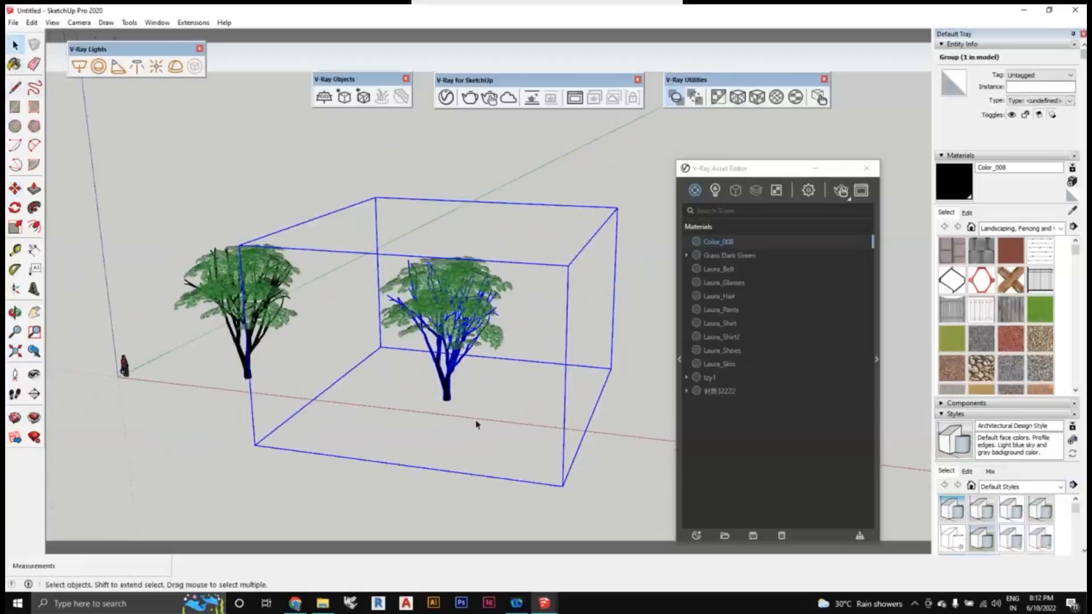
pyautogui.click(226, 464)
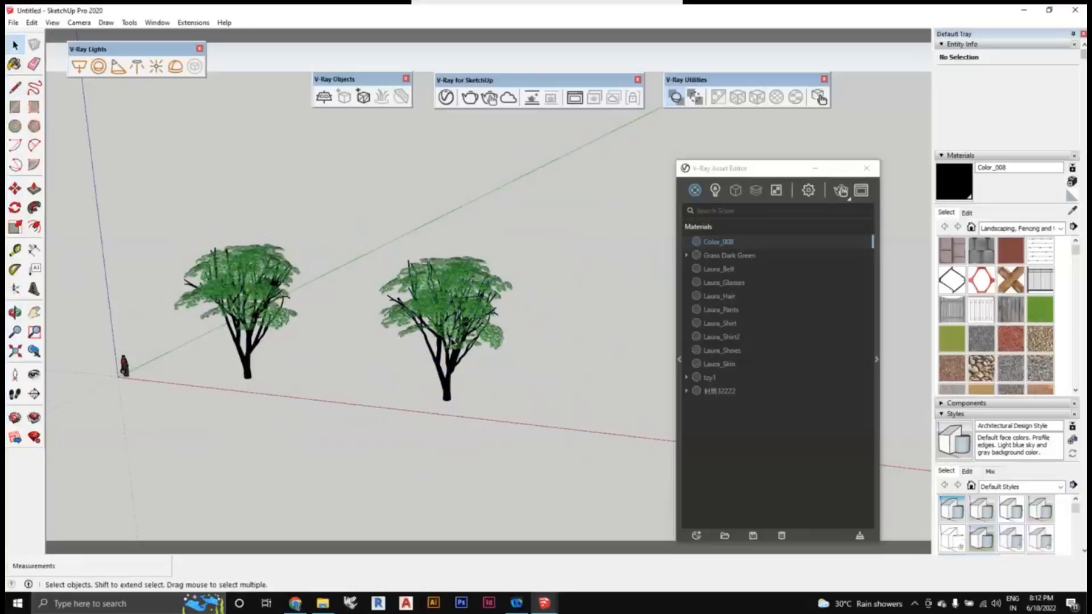
pyautogui.click(454, 337)
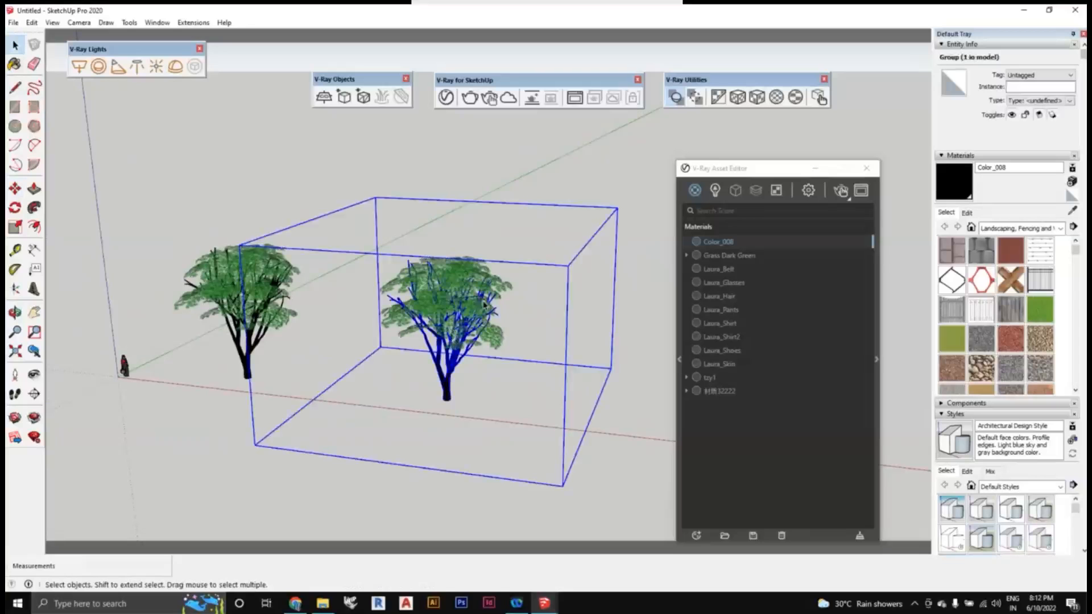
pyautogui.moveTo(484, 304); pyautogui.dragTo(436, 361, button='middle')
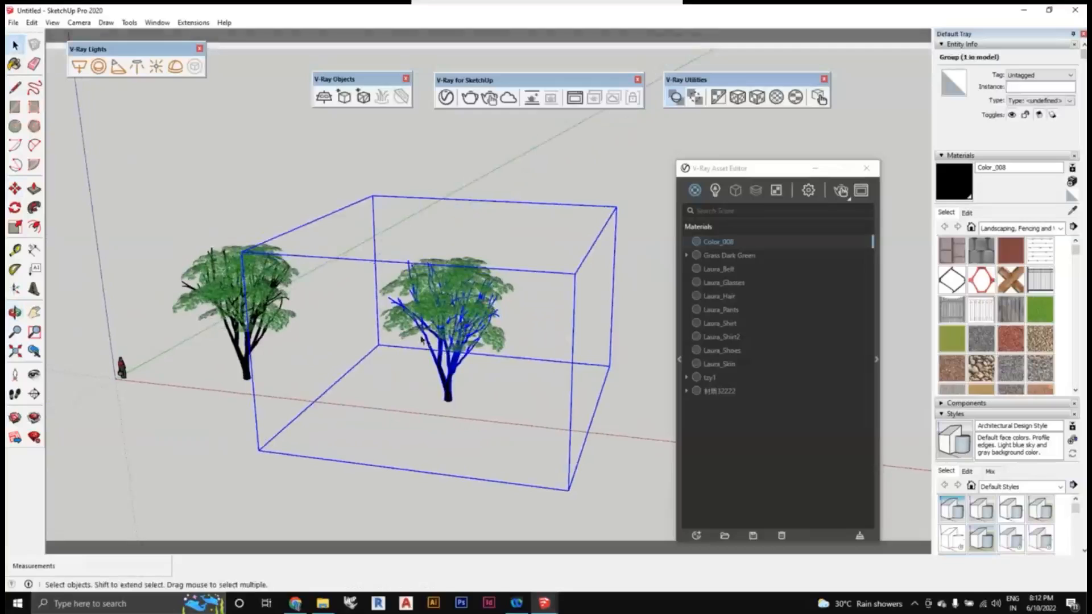
# Begin a V-Ray proxy export of the copied tree and set its mesh file to Untitled_Component on the Desktop
pyautogui.click(344, 98)
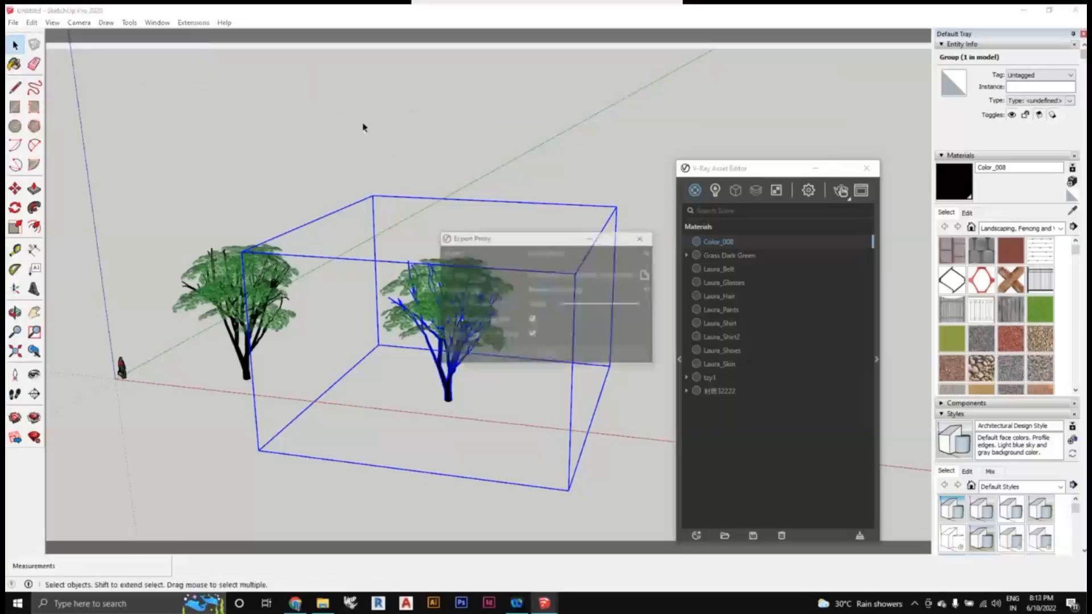
pyautogui.moveTo(491, 237); pyautogui.dragTo(458, 187)
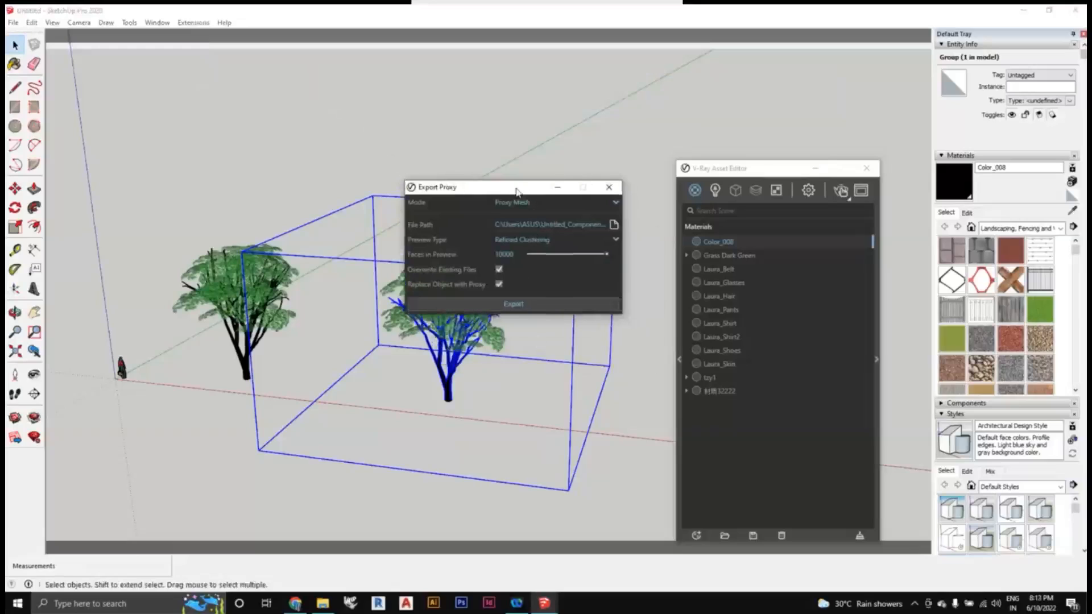
pyautogui.moveTo(536, 191); pyautogui.dragTo(601, 192)
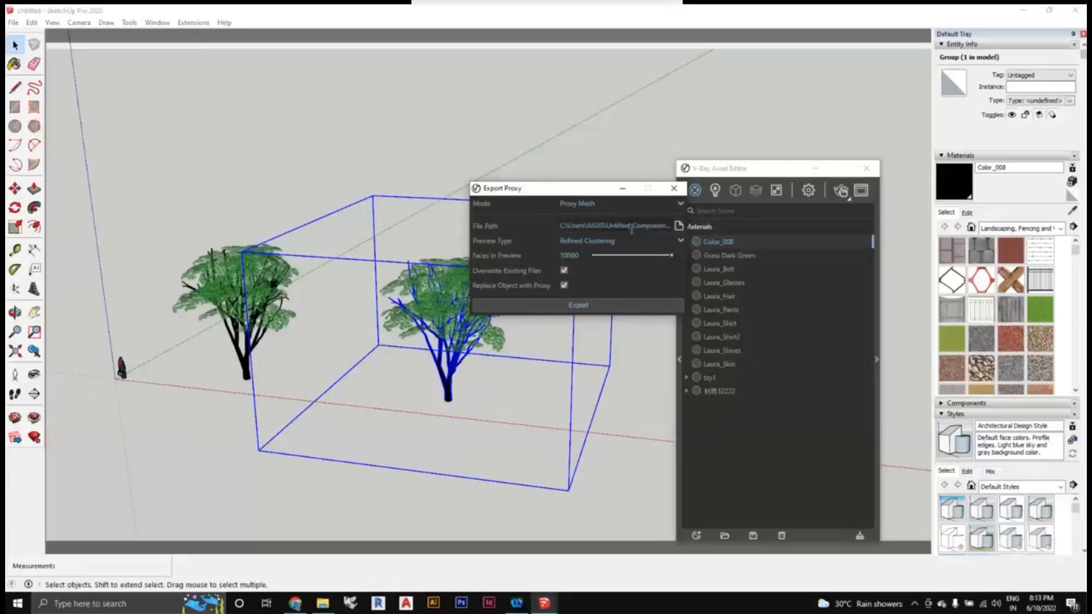
pyautogui.click(679, 227)
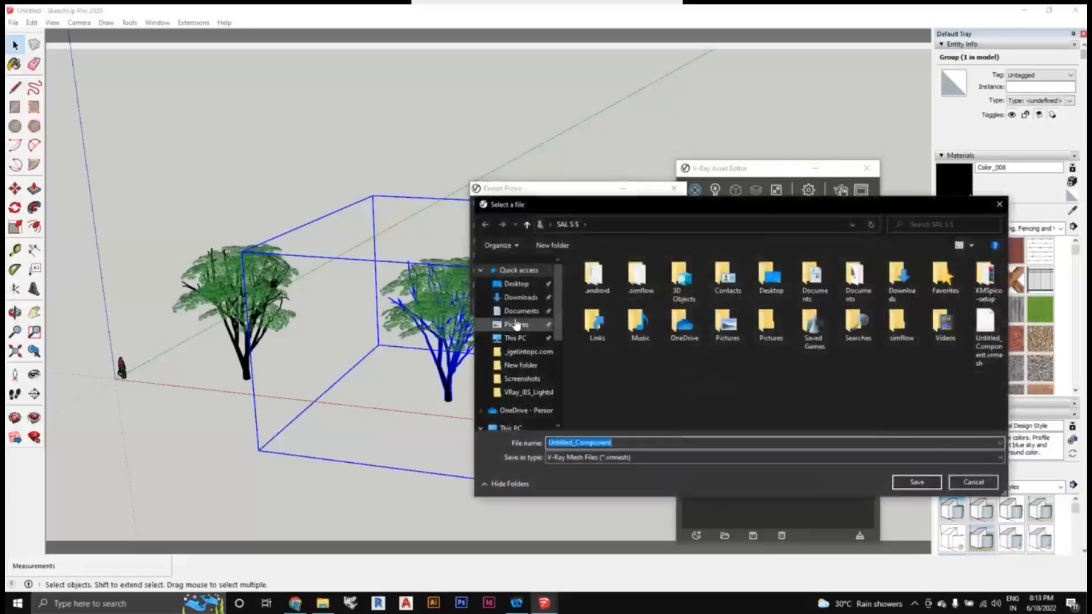
pyautogui.click(518, 283)
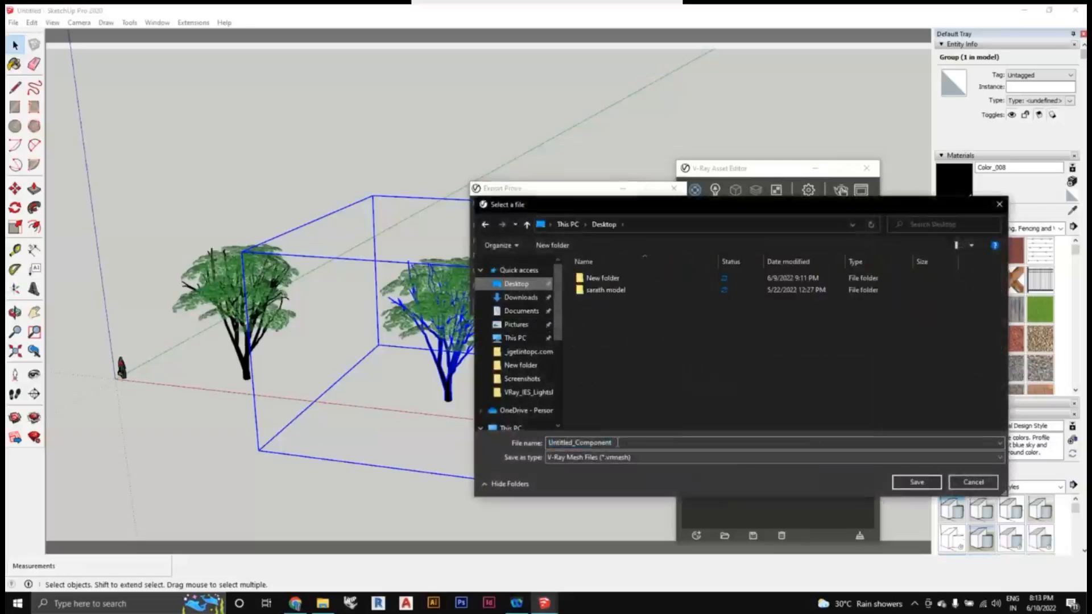
pyautogui.click(917, 482)
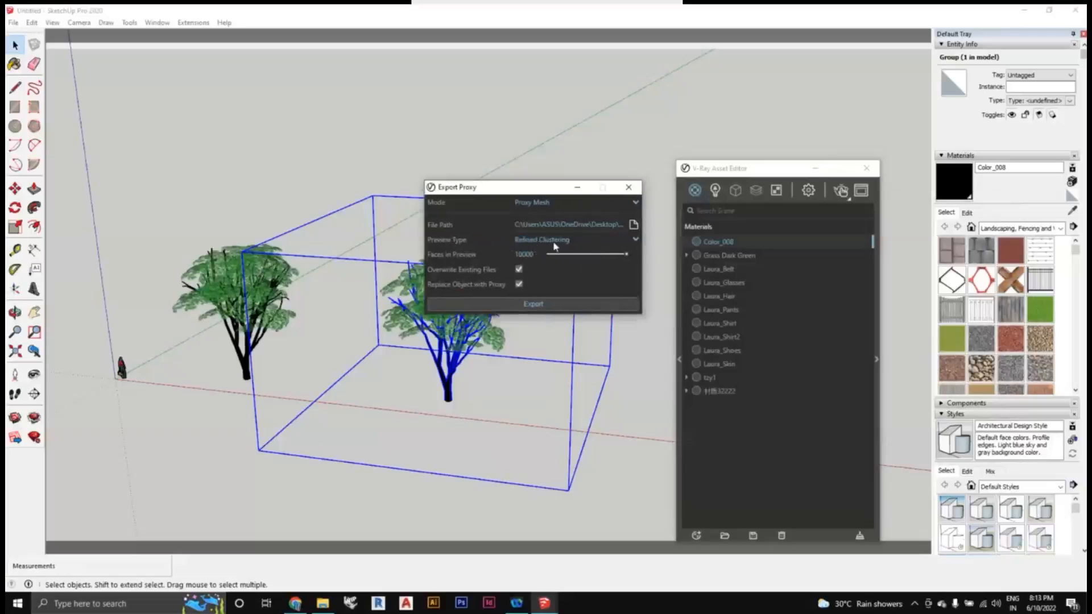
# Keep Refined Clustering as the proxy's preview type and set Faces in Preview to 3542
pyautogui.click(554, 243)
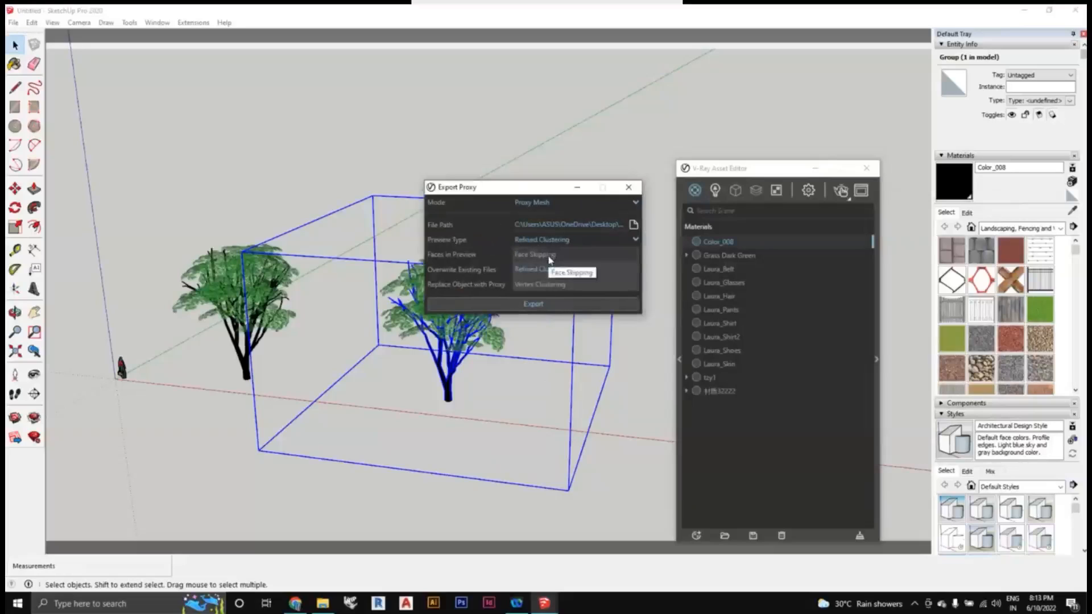
pyautogui.click(550, 244)
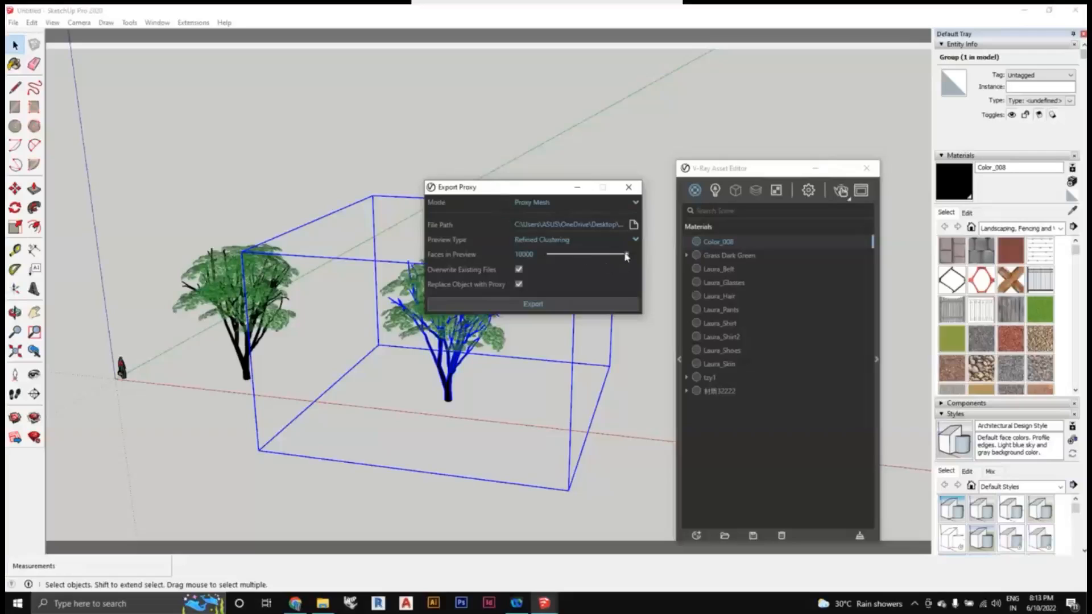
pyautogui.moveTo(627, 257); pyautogui.dragTo(577, 255)
pyautogui.moveTo(517, 189); pyautogui.dragTo(672, 154)
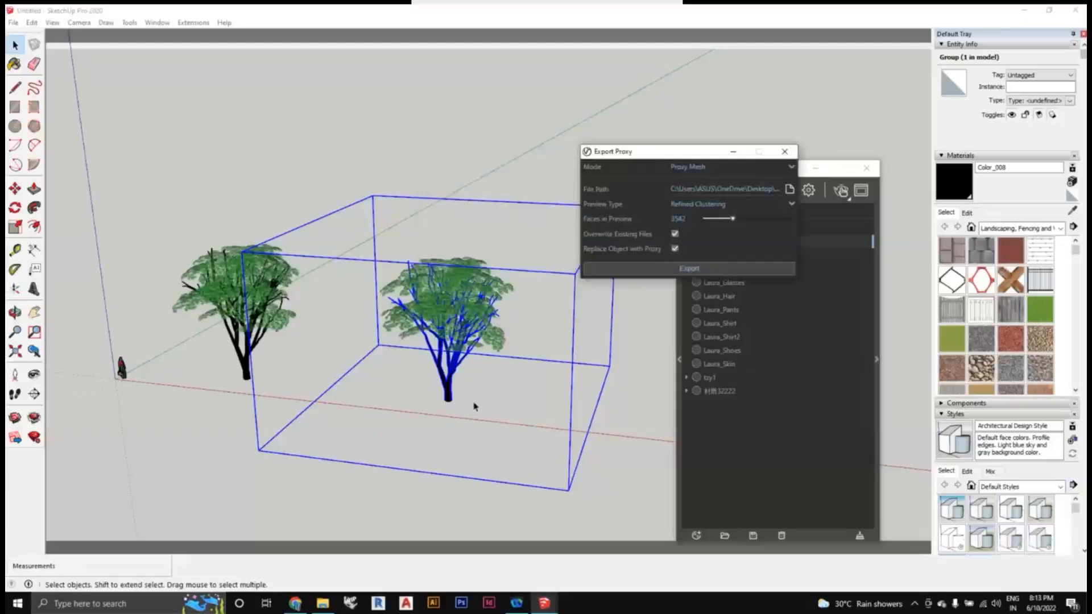
# Examine the copied tree's leaves, branches and trunk up close, and review the proxy's preview type options
pyautogui.scroll(3, 476, 407)
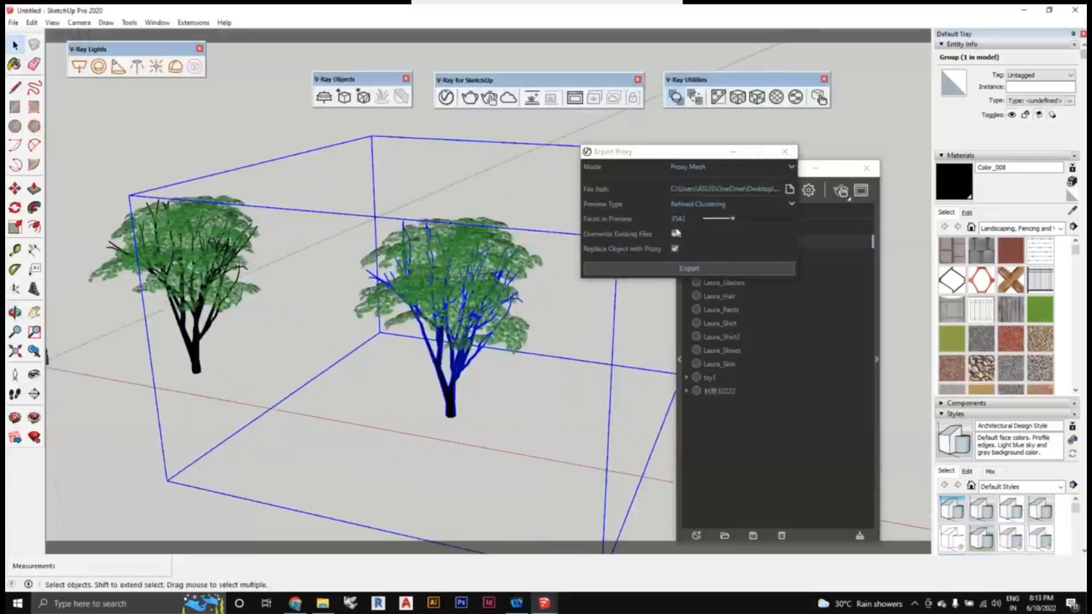
pyautogui.click(723, 203)
pyautogui.click(724, 205)
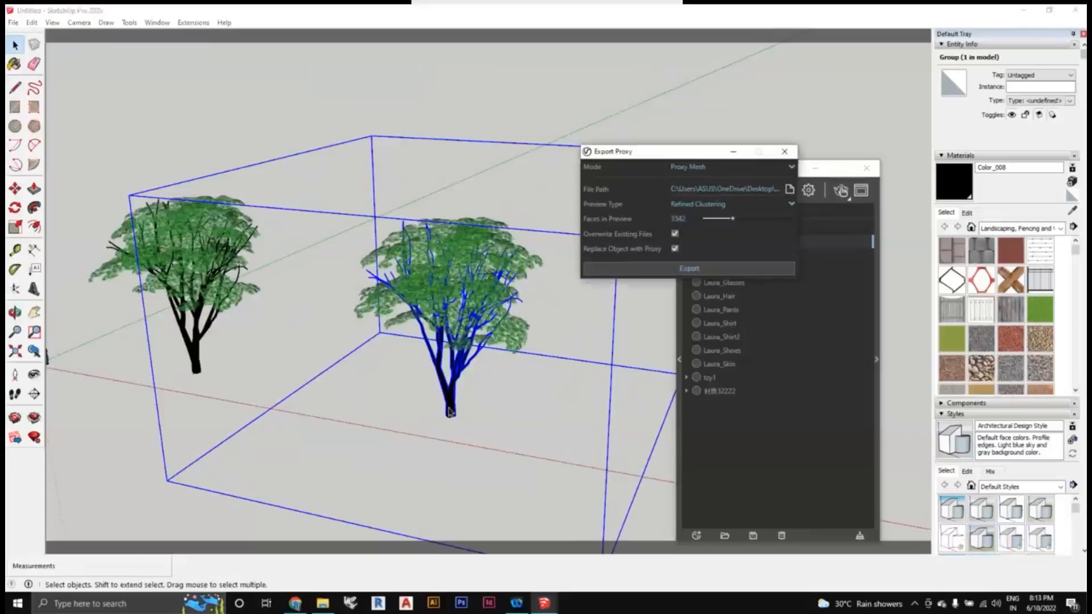
pyautogui.scroll(-1, 436, 434)
pyautogui.moveTo(435, 450); pyautogui.dragTo(432, 443, button='middle')
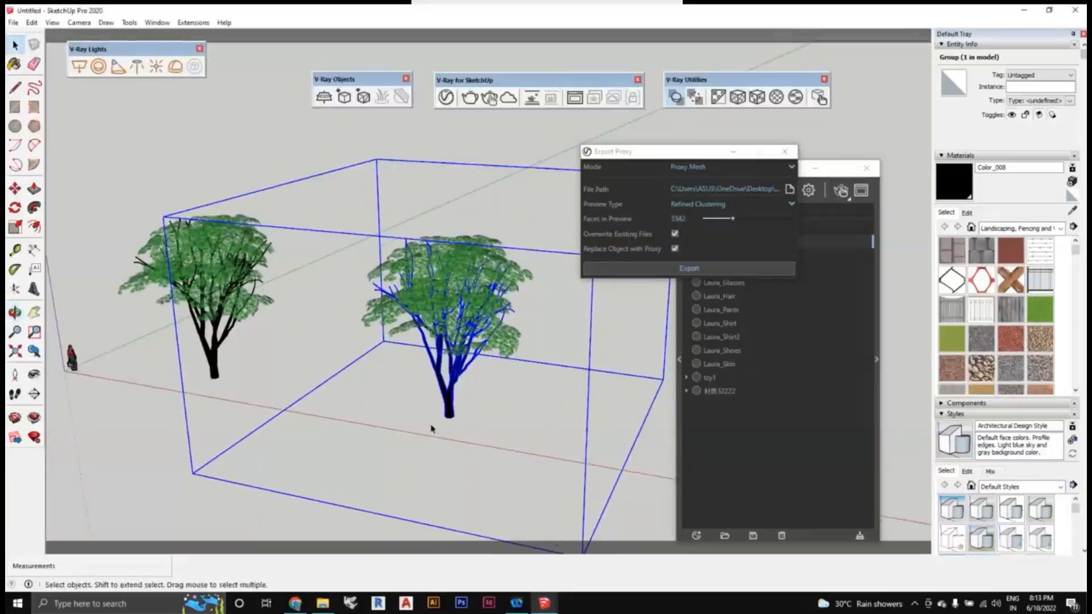
pyautogui.scroll(6, 434, 431)
pyautogui.scroll(8, 502, 353)
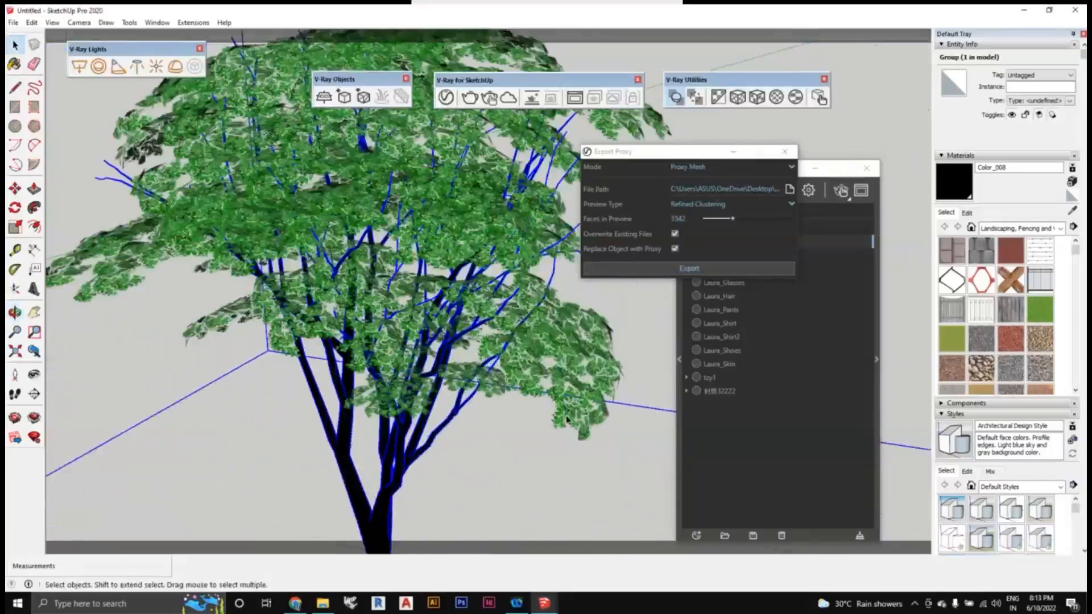
pyautogui.scroll(-3, 480, 450)
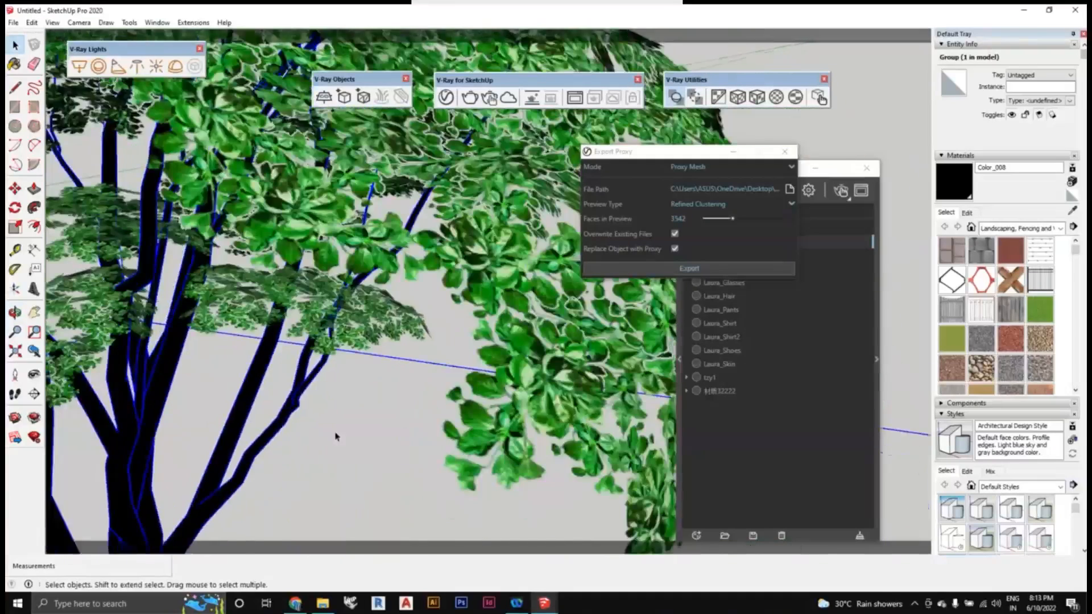
pyautogui.scroll(4, 327, 442)
pyautogui.scroll(-8, 336, 460)
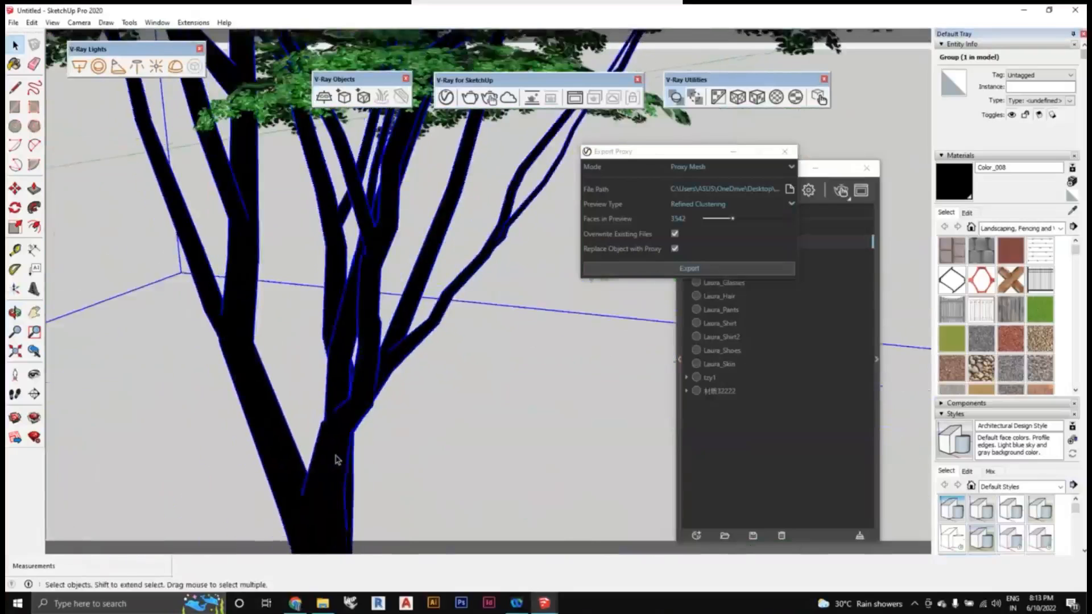
pyautogui.moveTo(398, 436)
pyautogui.mouseDown(button='middle')
pyautogui.moveTo(390, 442)
pyautogui.moveTo(405, 446)
pyautogui.mouseUp(button='middle')
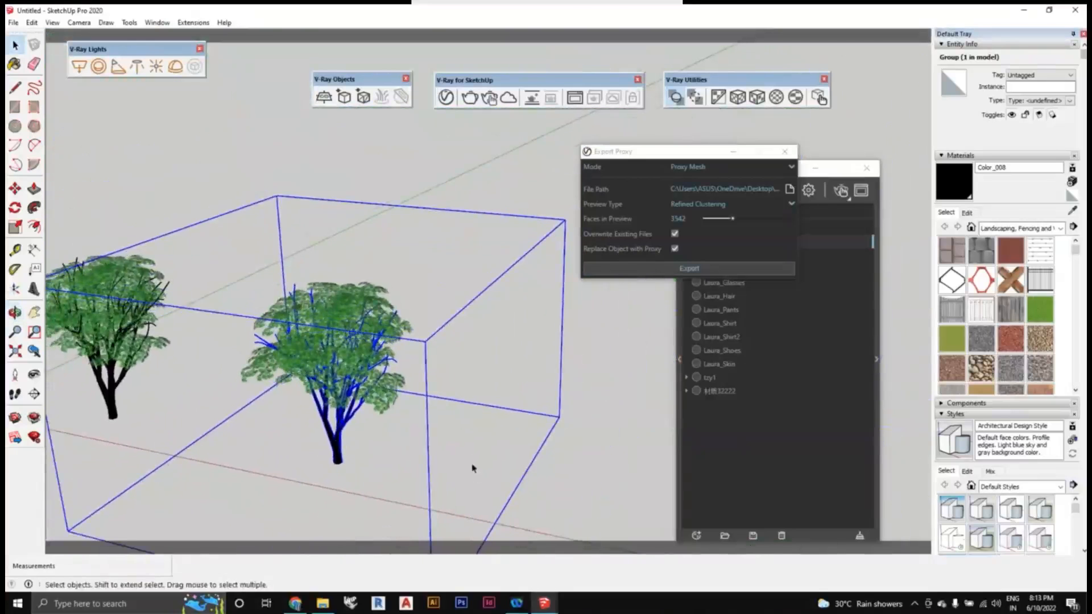
pyautogui.moveTo(397, 434); pyautogui.dragTo(338, 434, button='middle')
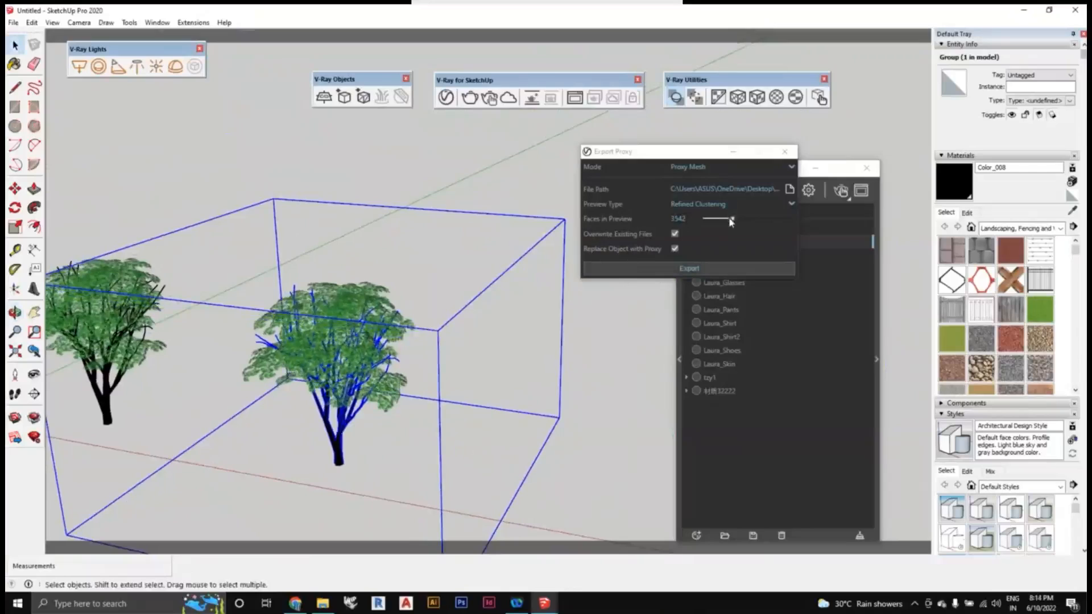
# Set Faces in Preview to 1781 and export the copied tree as a proxy mesh that replaces the object
pyautogui.moveTo(732, 222); pyautogui.dragTo(722, 223)
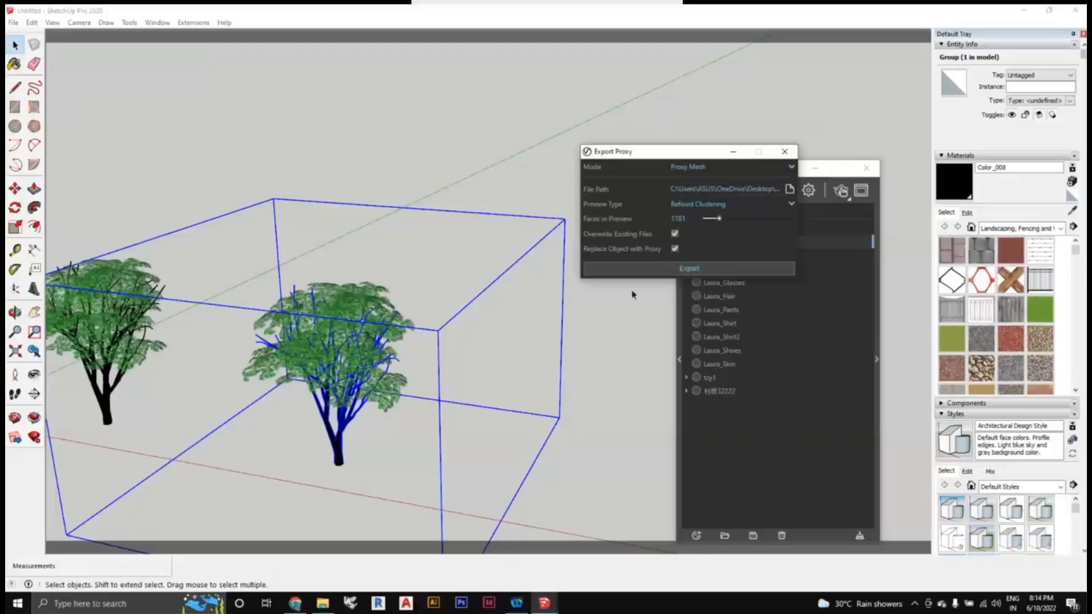
pyautogui.moveTo(511, 414)
pyautogui.mouseDown(button='middle')
pyautogui.moveTo(517, 385)
pyautogui.moveTo(612, 331)
pyautogui.mouseUp(button='middle')
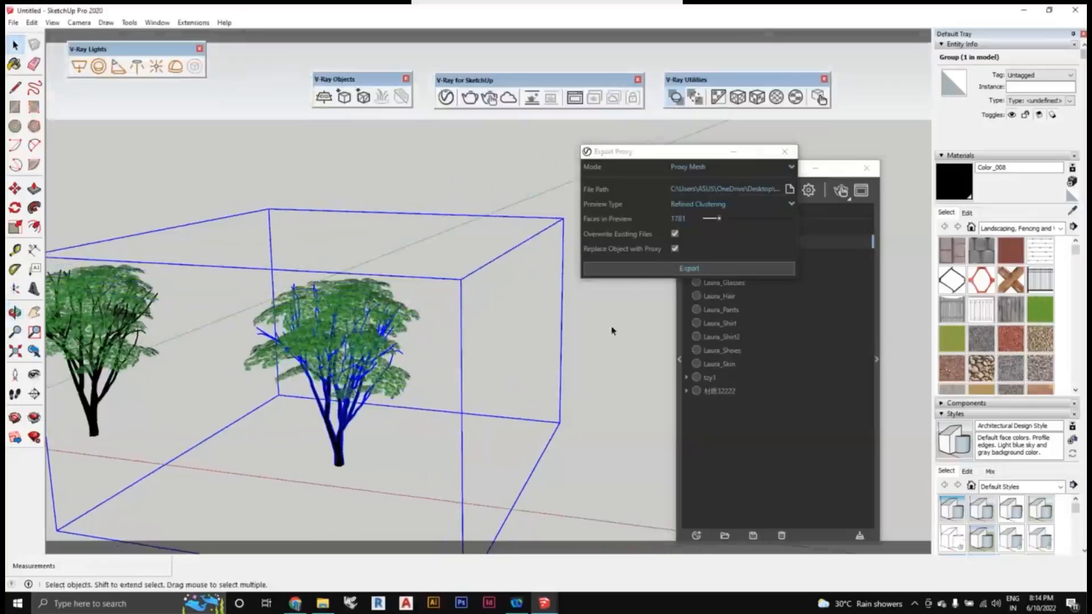
pyautogui.click(630, 271)
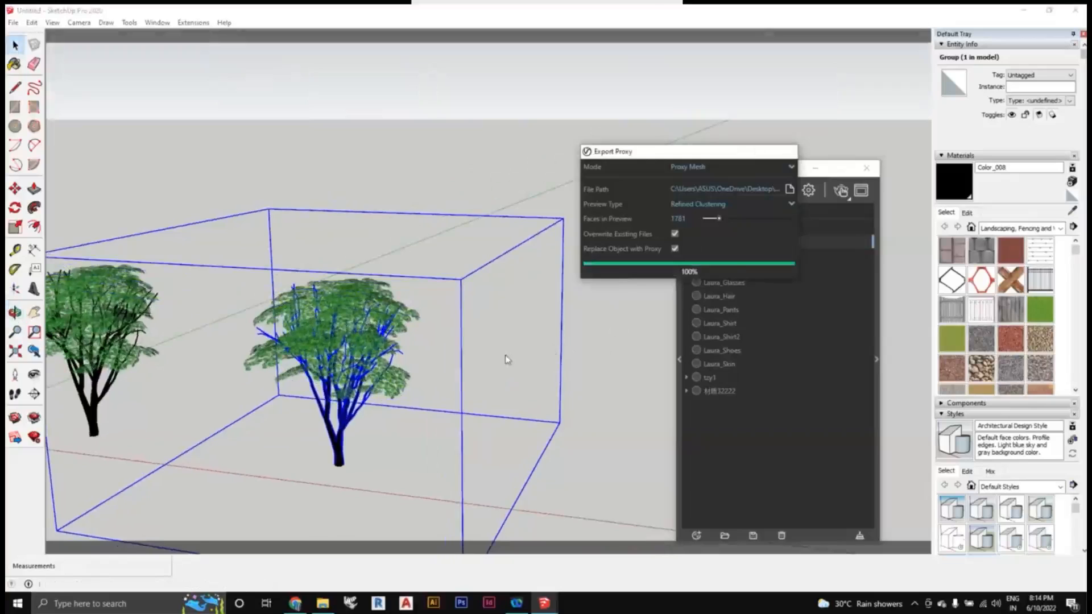
# Start an interactive V-Ray render of the original tree and its proxy, and move the frame buffer away from the trees
pyautogui.scroll(-2, 400, 415)
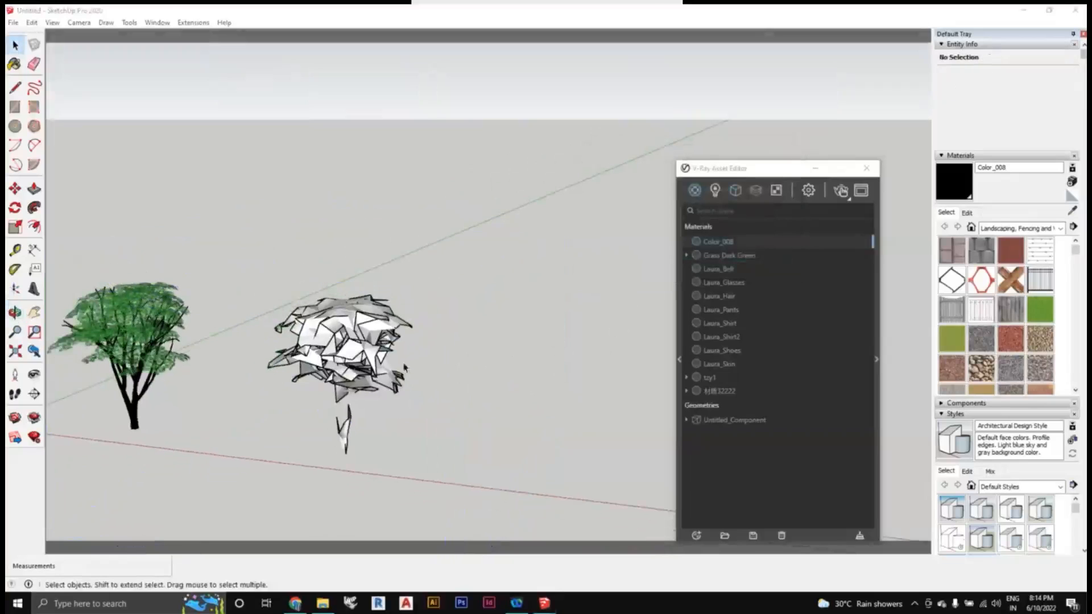
pyautogui.moveTo(490, 350)
pyautogui.mouseDown(button='middle')
pyautogui.moveTo(470, 361)
pyautogui.moveTo(456, 343)
pyautogui.moveTo(453, 270)
pyautogui.moveTo(444, 397)
pyautogui.moveTo(499, 392)
pyautogui.mouseUp(button='middle')
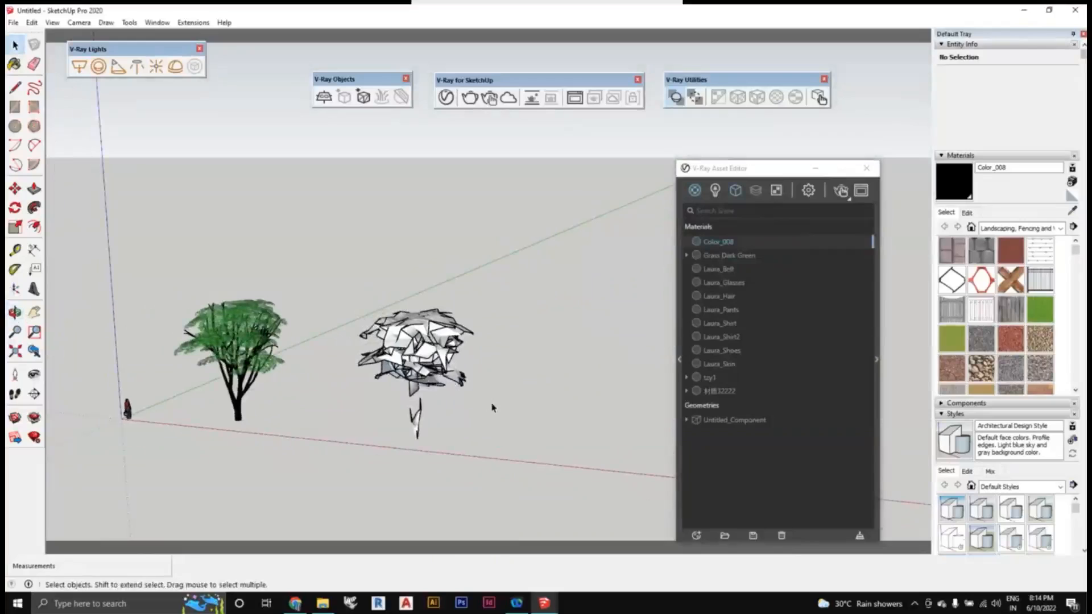
pyautogui.moveTo(500, 409); pyautogui.dragTo(575, 370, button='middle')
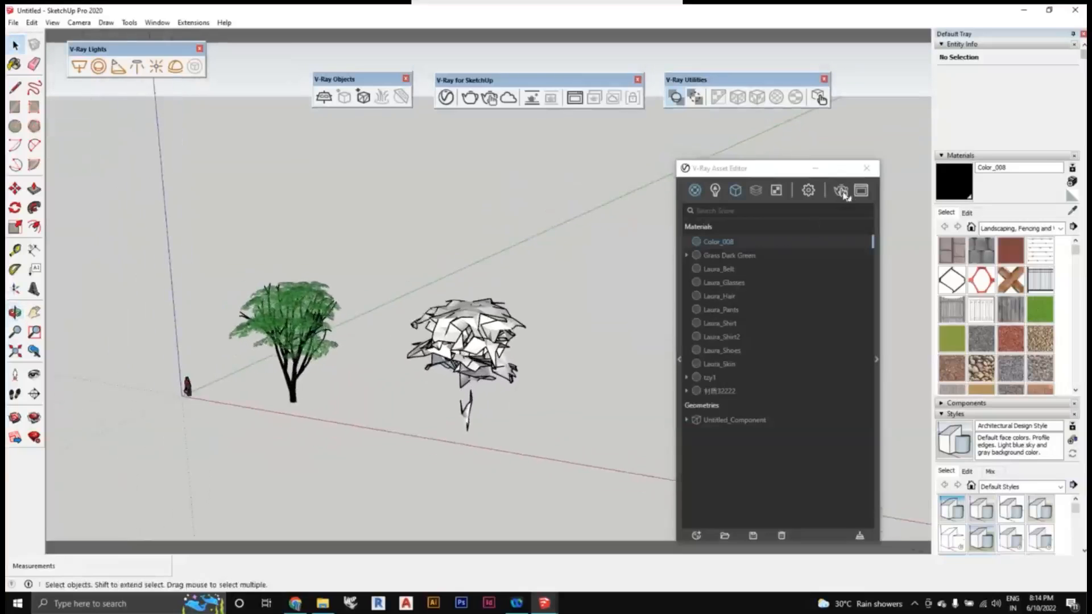
pyautogui.click(846, 195)
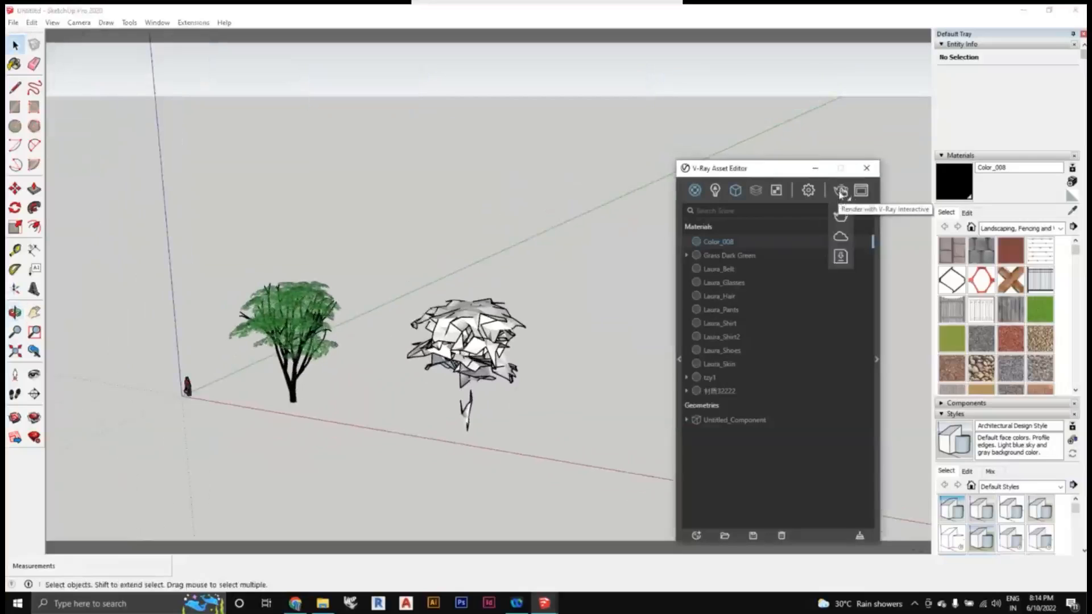
pyautogui.click(842, 193)
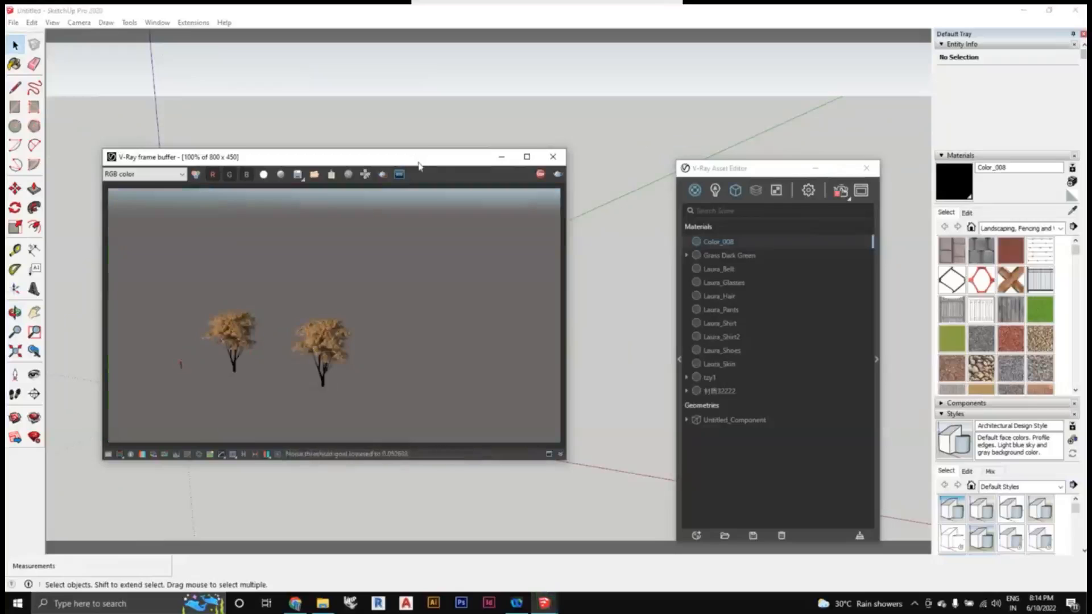
pyautogui.moveTo(419, 163)
pyautogui.mouseDown()
pyautogui.moveTo(830, 104)
pyautogui.moveTo(844, 88)
pyautogui.mouseUp()
# Compare the original tree and its low-poly proxy in the model with how both appear in the live render
pyautogui.scroll(-1, 373, 446)
pyautogui.keyDown('shift'); pyautogui.moveTo(329, 431); pyautogui.dragTo(244, 445, button='middle'); pyautogui.keyUp('shift')
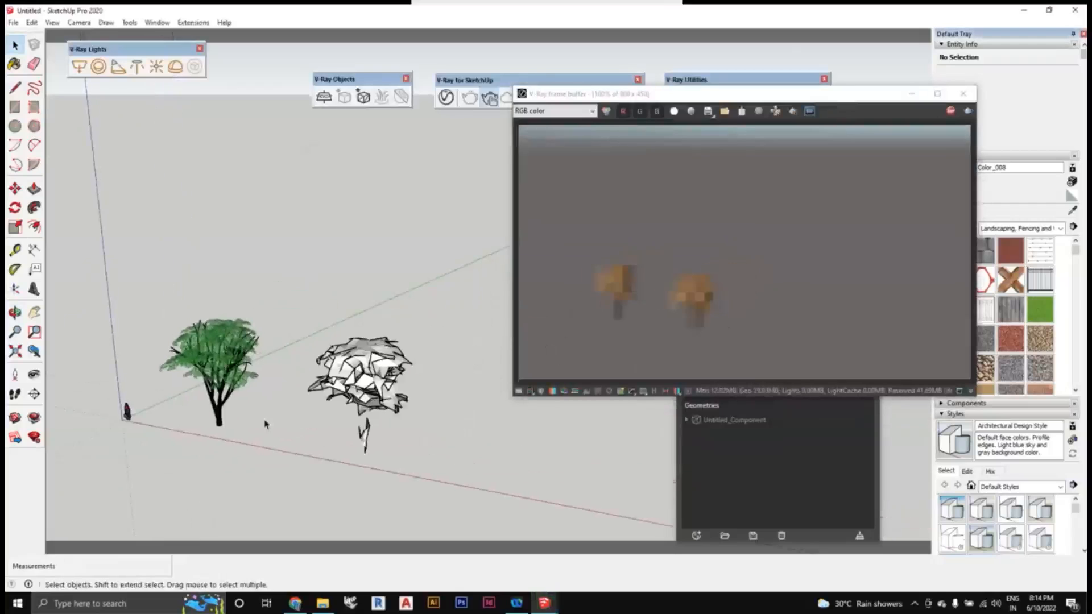
pyautogui.scroll(1, 273, 415)
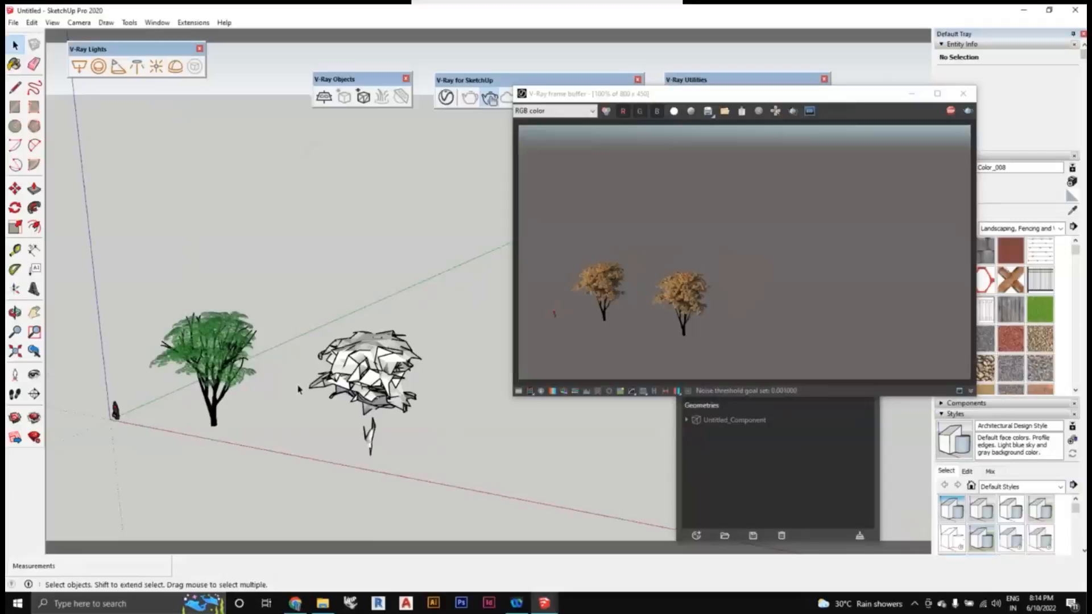
pyautogui.moveTo(402, 413); pyautogui.dragTo(454, 404, button='middle')
pyautogui.scroll(1, 424, 405)
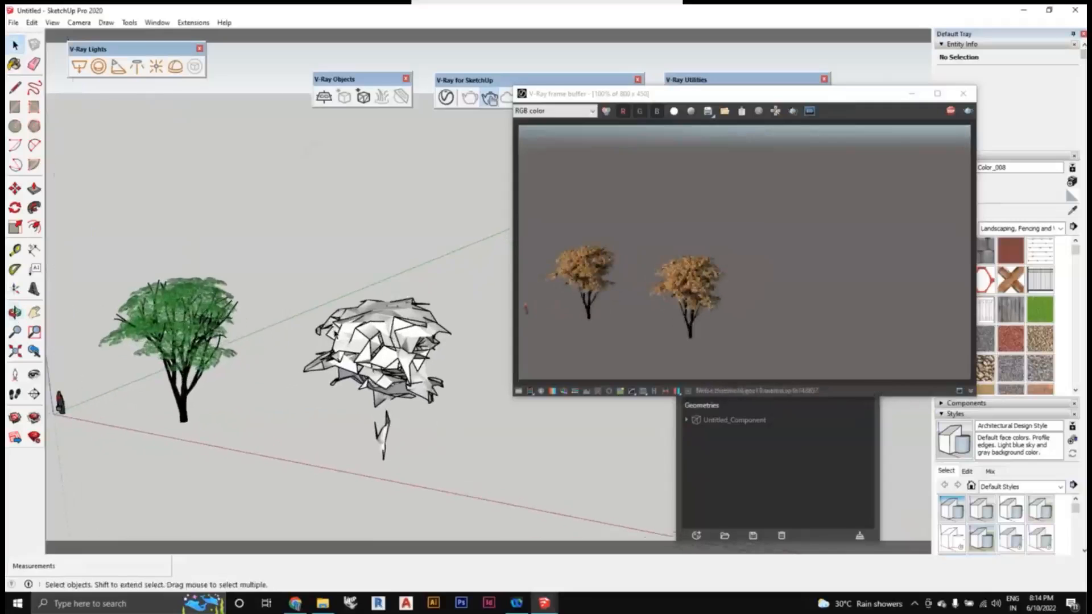
pyautogui.moveTo(267, 263); pyautogui.dragTo(454, 486)
pyautogui.keyDown('shift'); pyautogui.moveTo(423, 449); pyautogui.dragTo(433, 422, button='middle'); pyautogui.keyUp('shift')
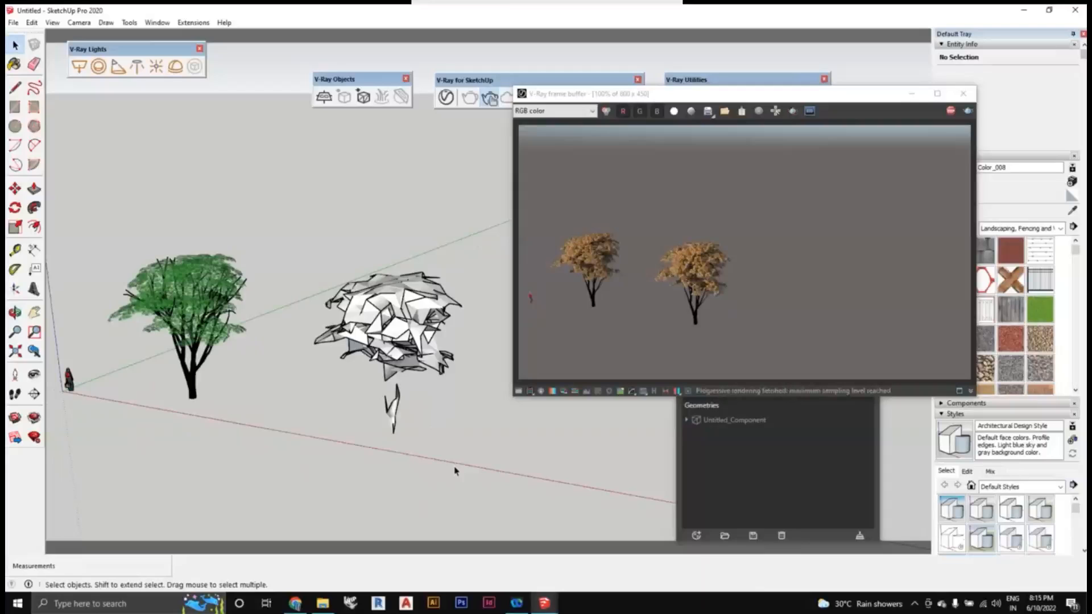
# Copy the proxy tree about 14443 mm farther along the row, away from the original tree
pyautogui.scroll(-3, 387, 360)
pyautogui.keyDown('shift'); pyautogui.moveTo(437, 422); pyautogui.dragTo(332, 448, button='middle'); pyautogui.keyUp('shift')
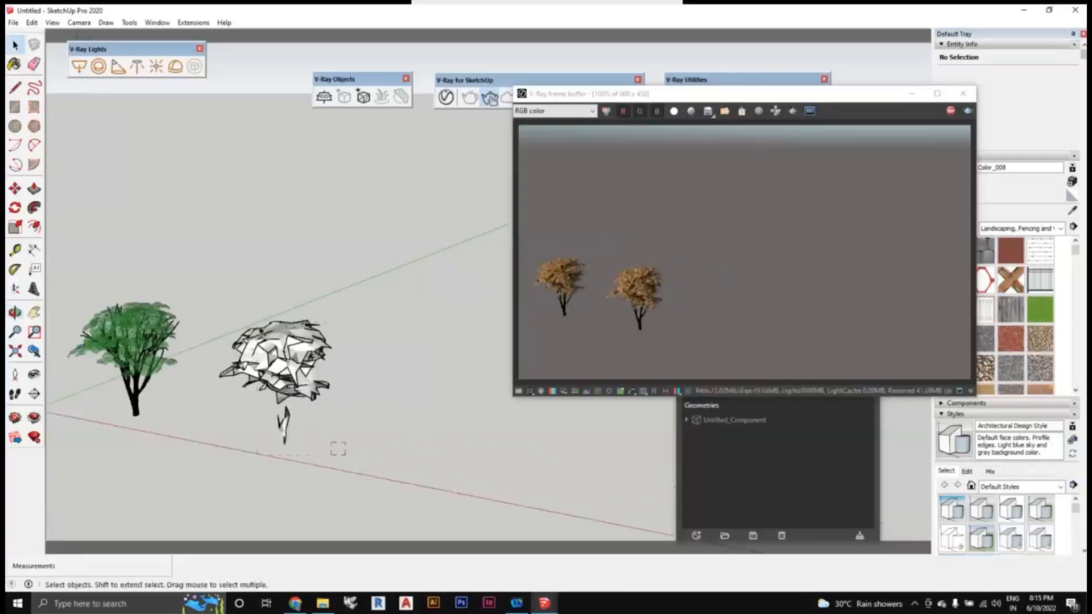
pyautogui.click(284, 424)
pyautogui.click(15, 188)
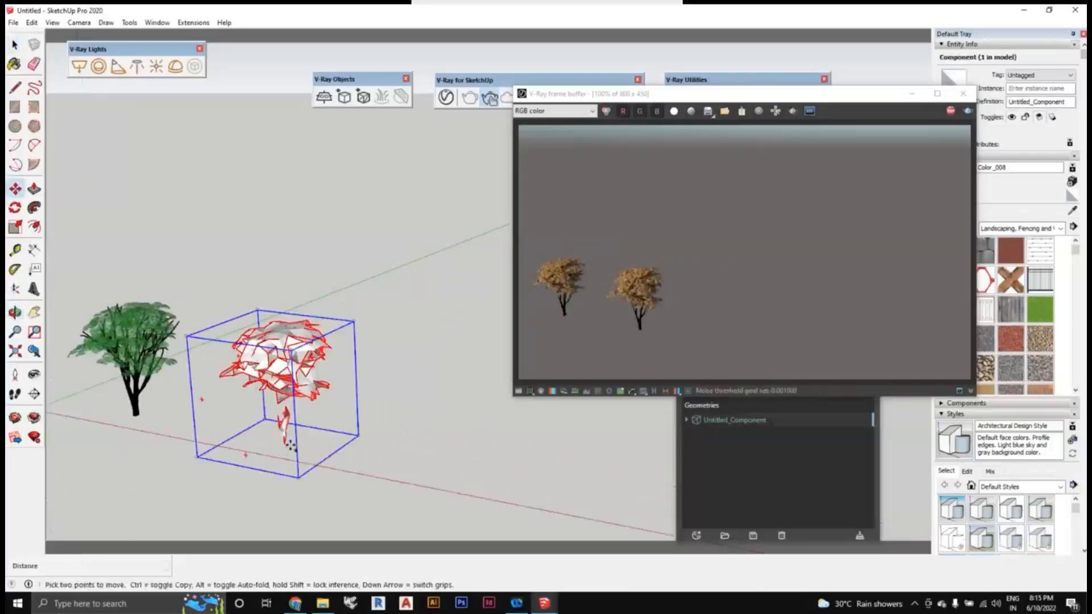
pyautogui.click(291, 446)
pyautogui.press('ctrl')
pyautogui.click(445, 472)
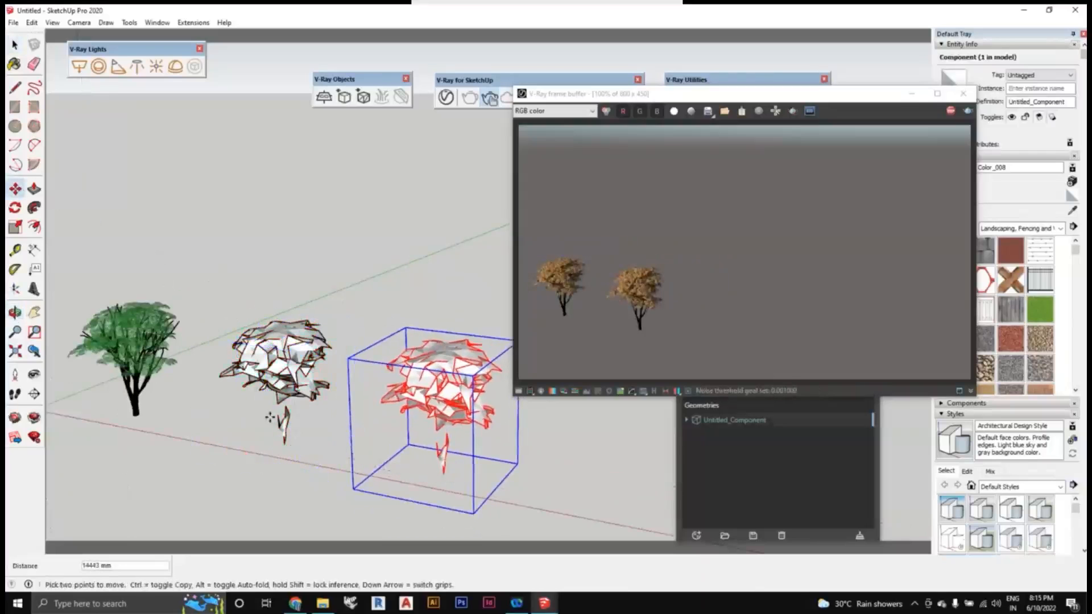
pyautogui.click(15, 45)
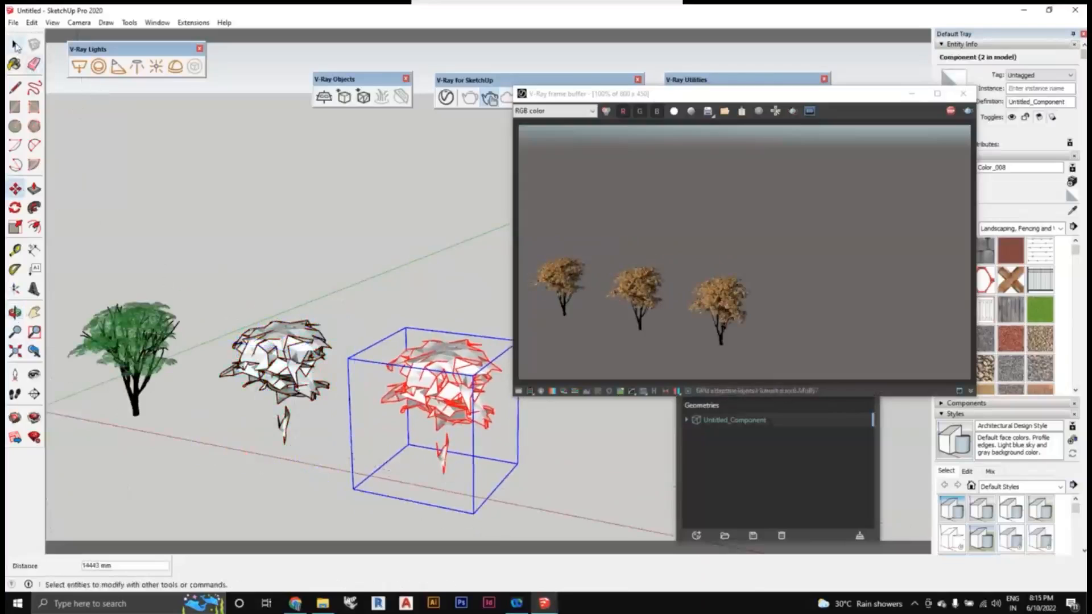
pyautogui.click(16, 46)
# Examine the original tree and the two proxy trees side by side in the model and in the live render
pyautogui.scroll(-1, 221, 410)
pyautogui.keyDown('shift'); pyautogui.moveTo(256, 455); pyautogui.dragTo(231, 431, button='middle'); pyautogui.keyUp('shift')
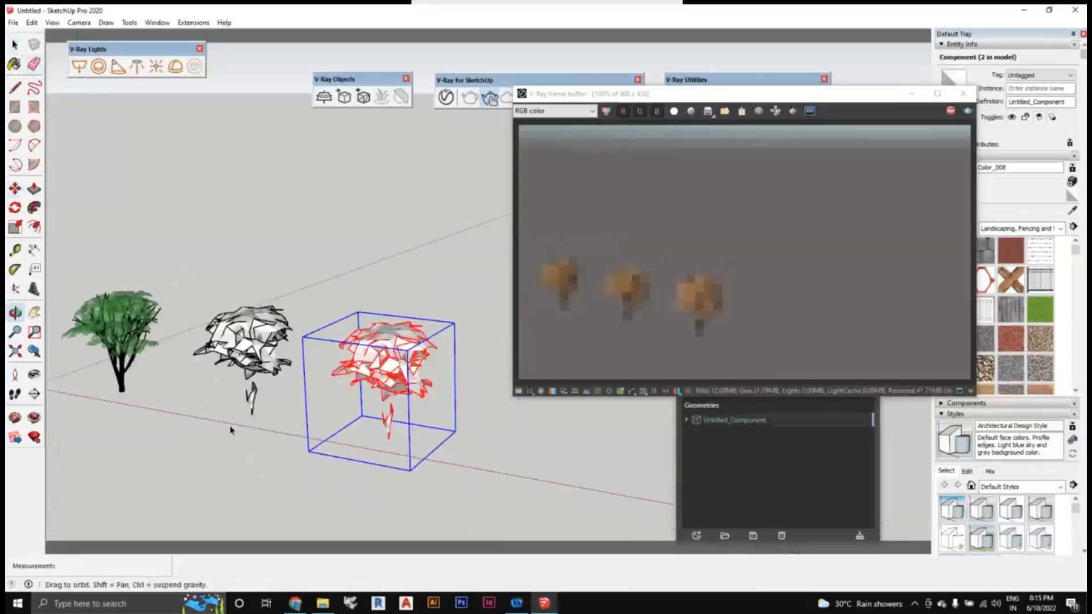
pyautogui.click(247, 464)
pyautogui.click(130, 329)
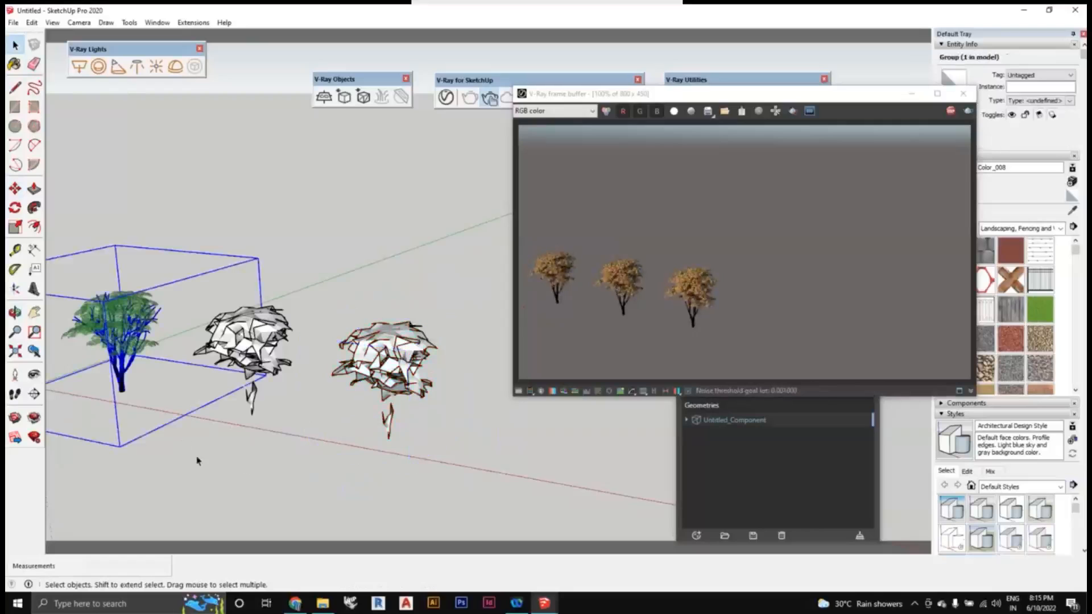
pyautogui.click(273, 448)
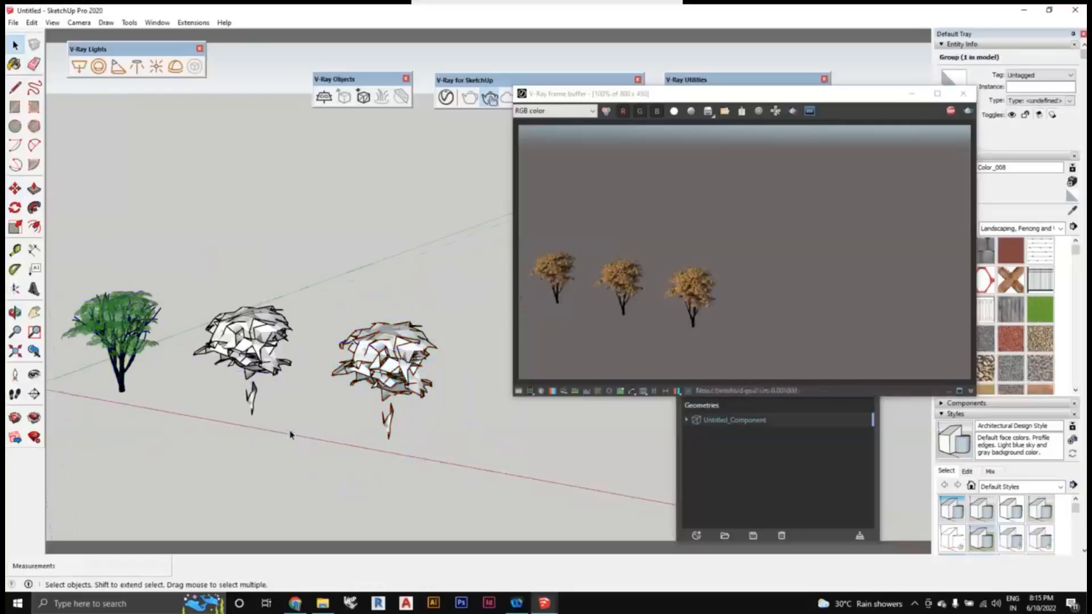
pyautogui.moveTo(290, 434); pyautogui.dragTo(312, 414, button='middle')
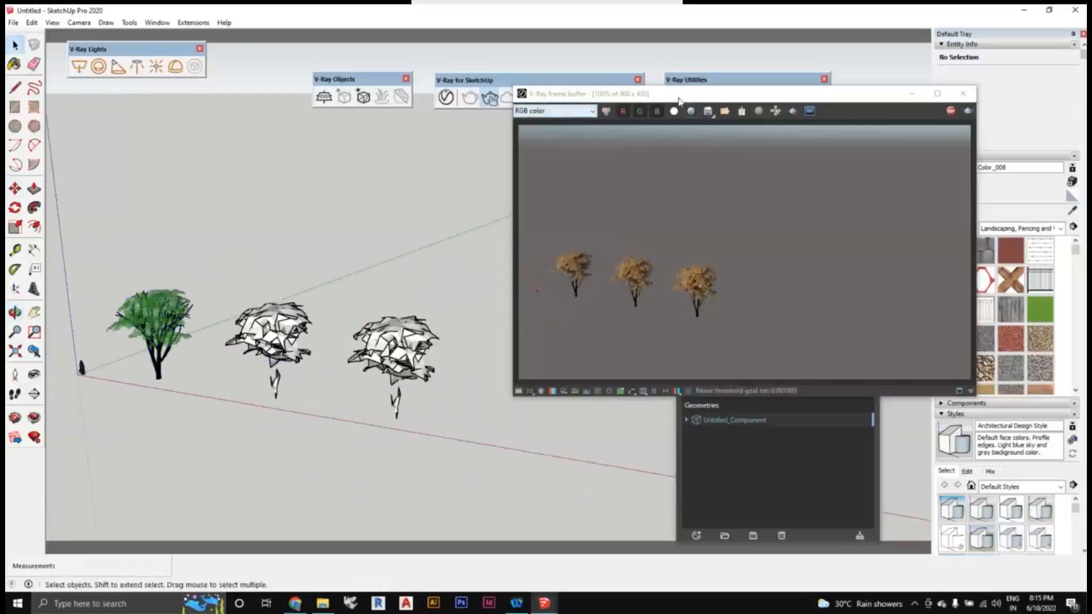
pyautogui.moveTo(680, 95); pyautogui.dragTo(585, 96)
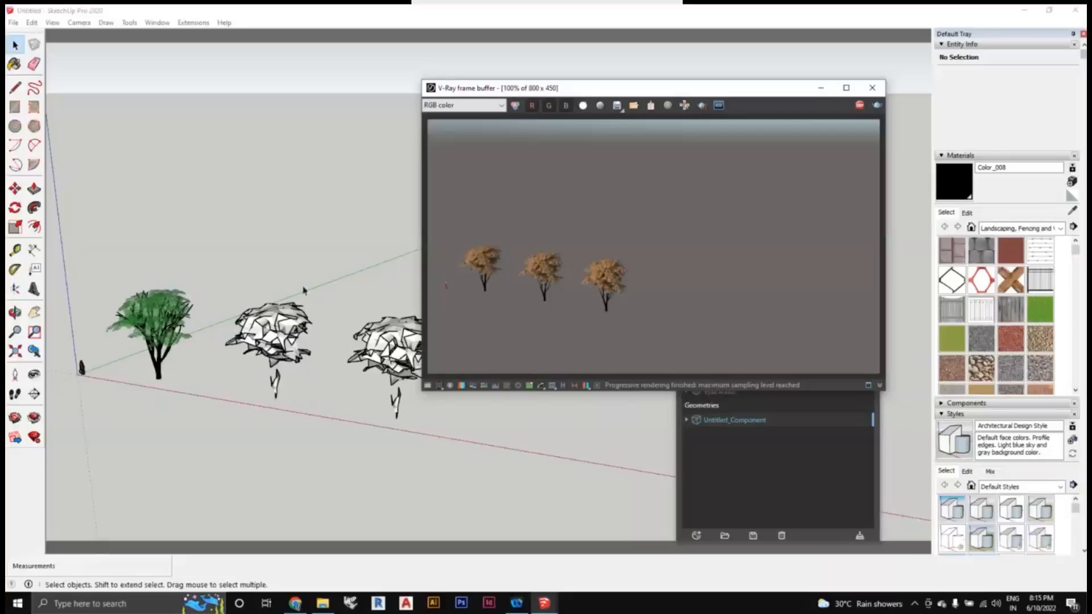
pyautogui.click(341, 312)
pyautogui.scroll(-1, 328, 334)
pyautogui.moveTo(327, 334); pyautogui.dragTo(310, 345, button='middle')
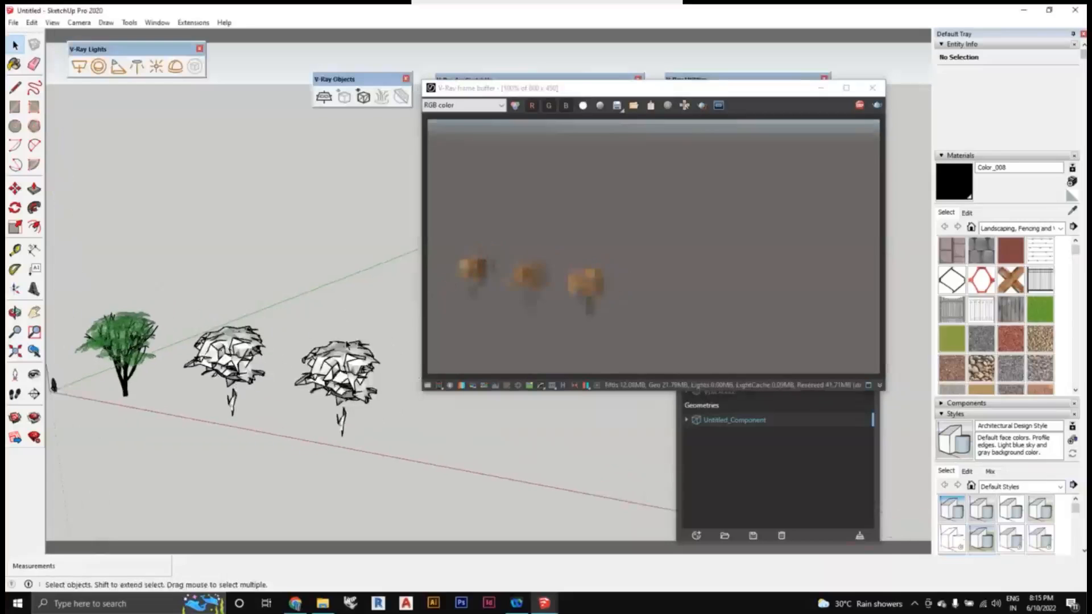
pyautogui.moveTo(372, 447); pyautogui.dragTo(385, 441, button='middle')
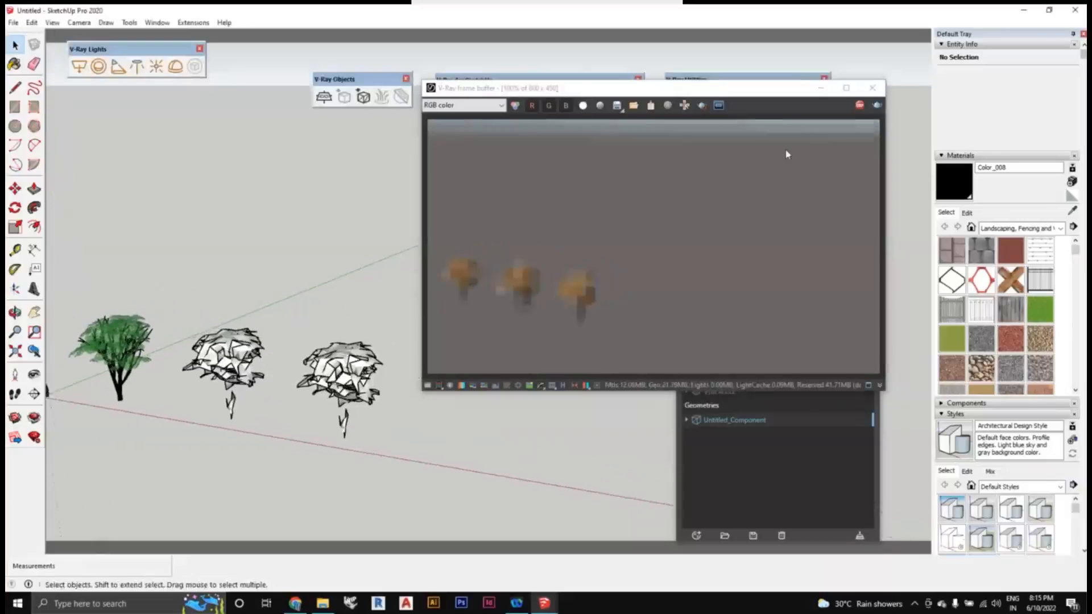
# Minimize the frame buffer and bring up the Untitled_Component proxy mesh's parameters with only geometry assets listed
pyautogui.click(820, 89)
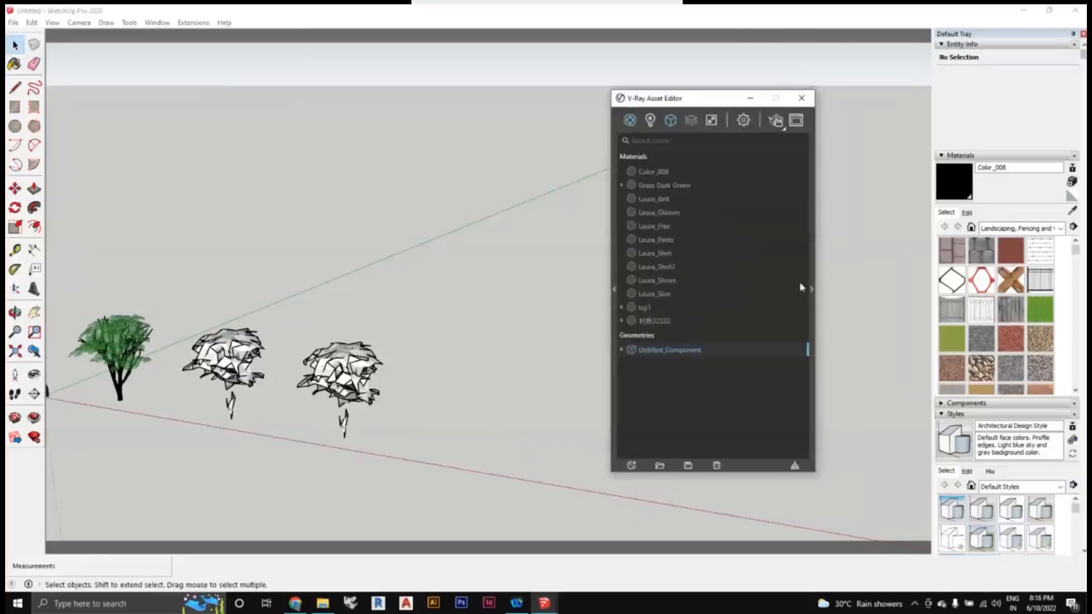
pyautogui.moveTo(708, 102); pyautogui.dragTo(624, 102)
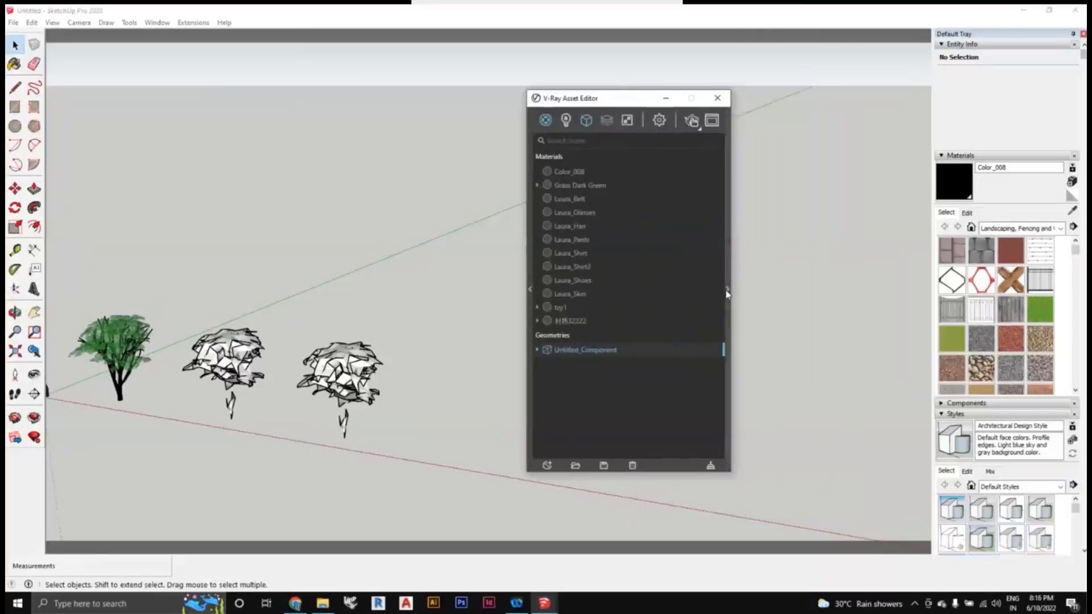
pyautogui.click(728, 289)
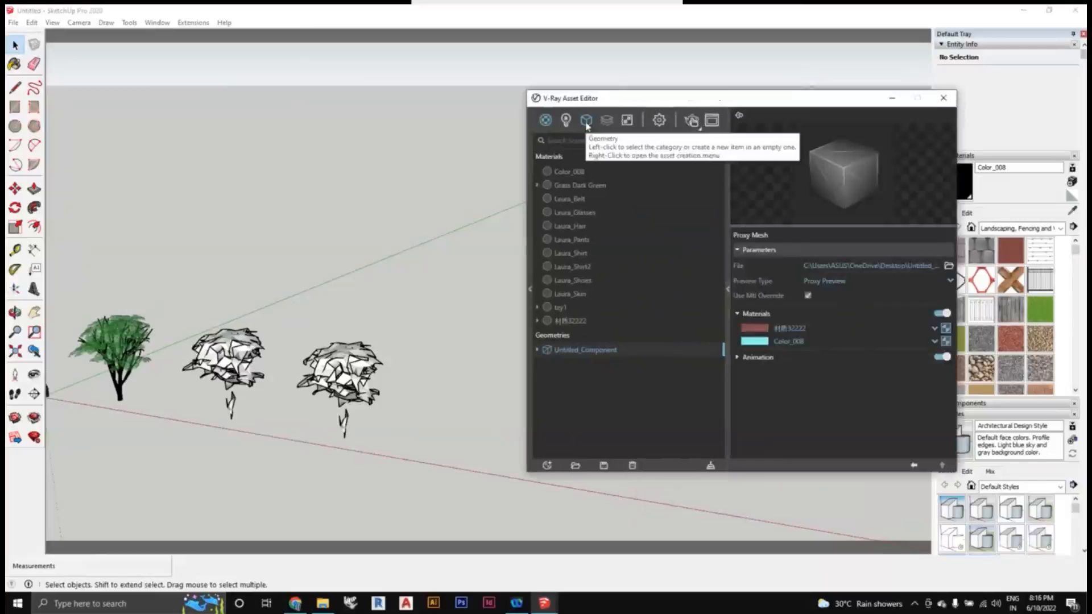
pyautogui.click(587, 121)
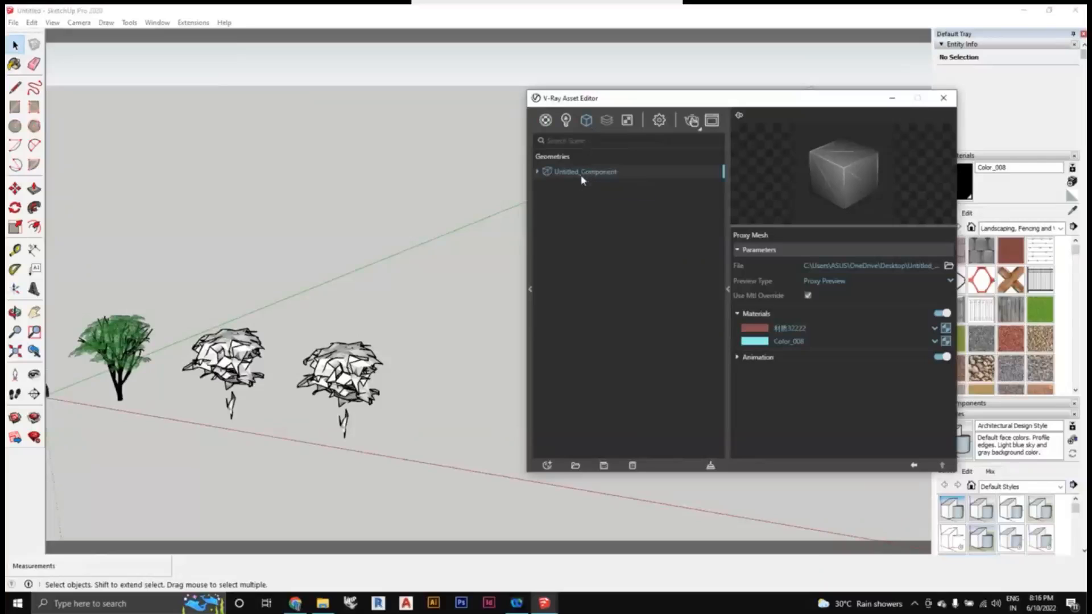
# Set the preview type of the Untitled_Component proxy mesh to Whole Mesh and view the two proxy trees
pyautogui.click(829, 283)
pyautogui.click(828, 281)
pyautogui.click(838, 282)
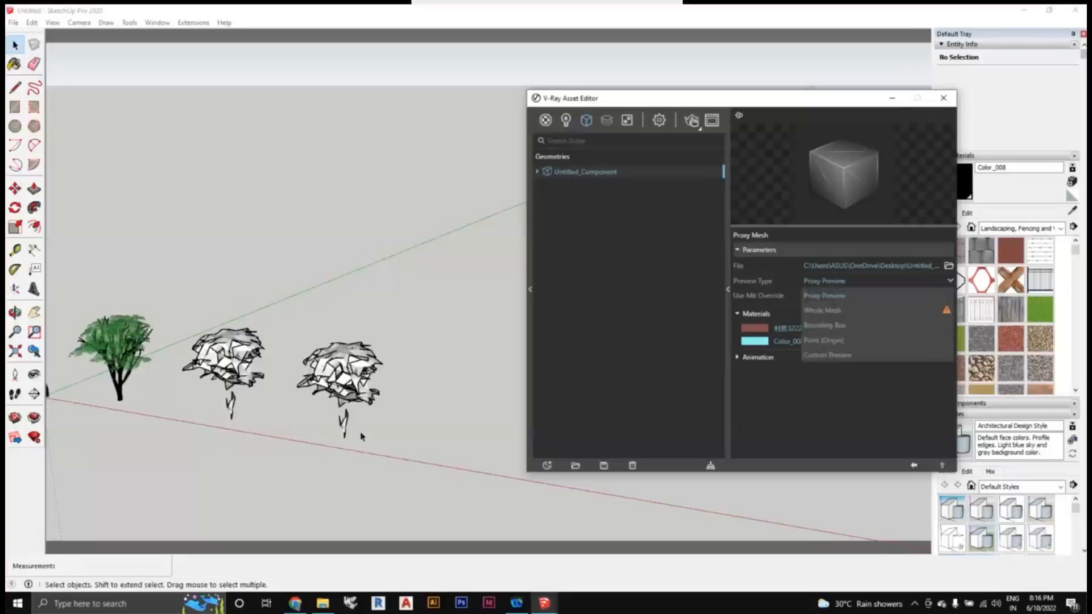
pyautogui.click(826, 311)
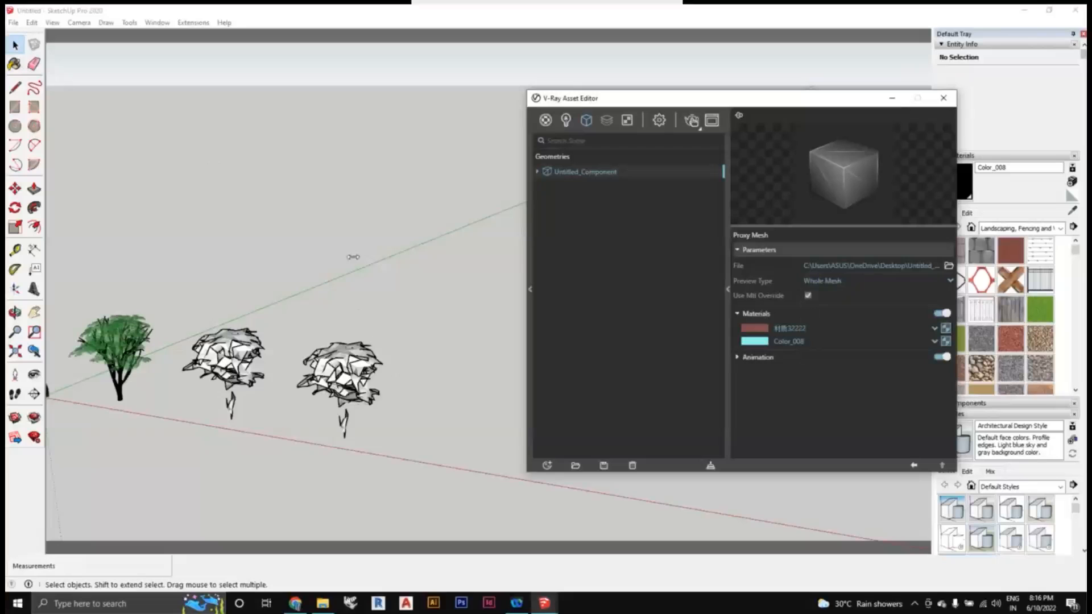
pyautogui.click(413, 291)
pyautogui.moveTo(414, 284); pyautogui.dragTo(375, 319, button='middle')
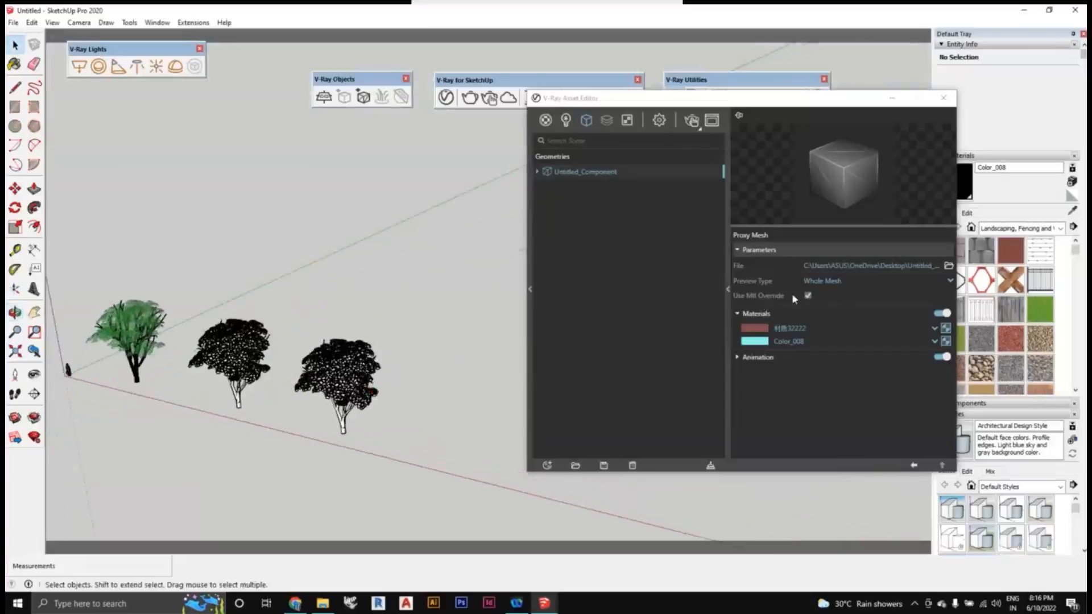
# Switch the proxy mesh's preview type to Bounding Box and render the scene interactively
pyautogui.click(819, 281)
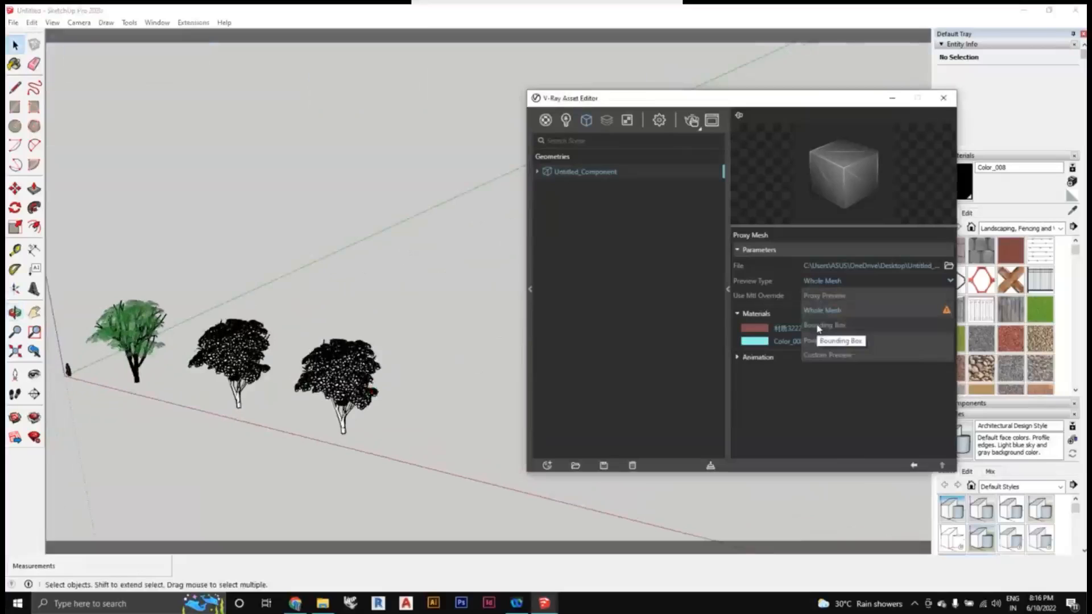
pyautogui.click(819, 326)
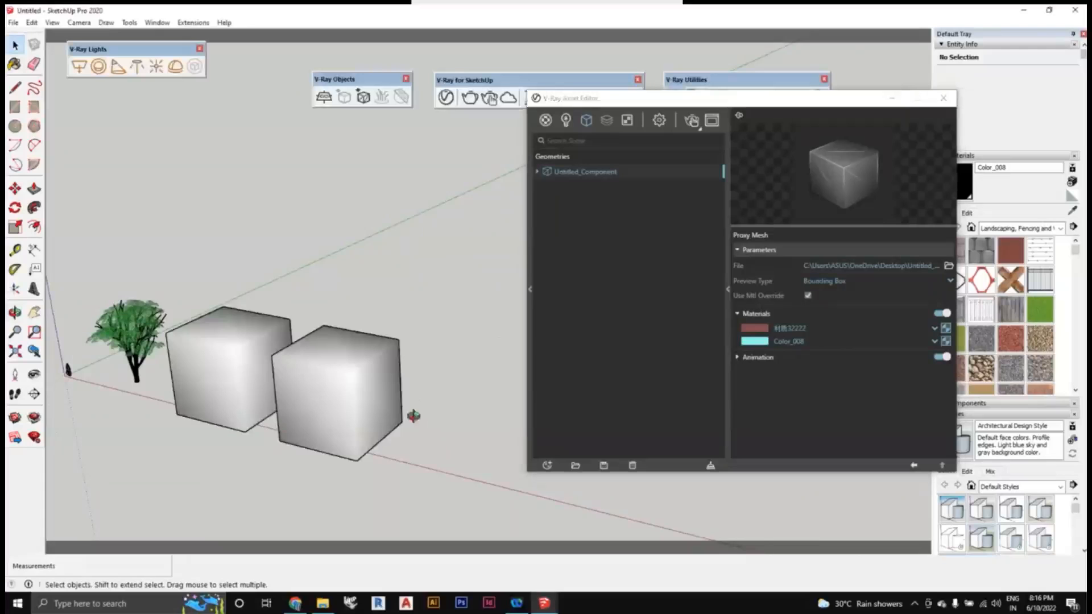
pyautogui.moveTo(415, 415)
pyautogui.mouseDown(button='middle')
pyautogui.moveTo(415, 349)
pyautogui.moveTo(405, 414)
pyautogui.mouseUp(button='middle')
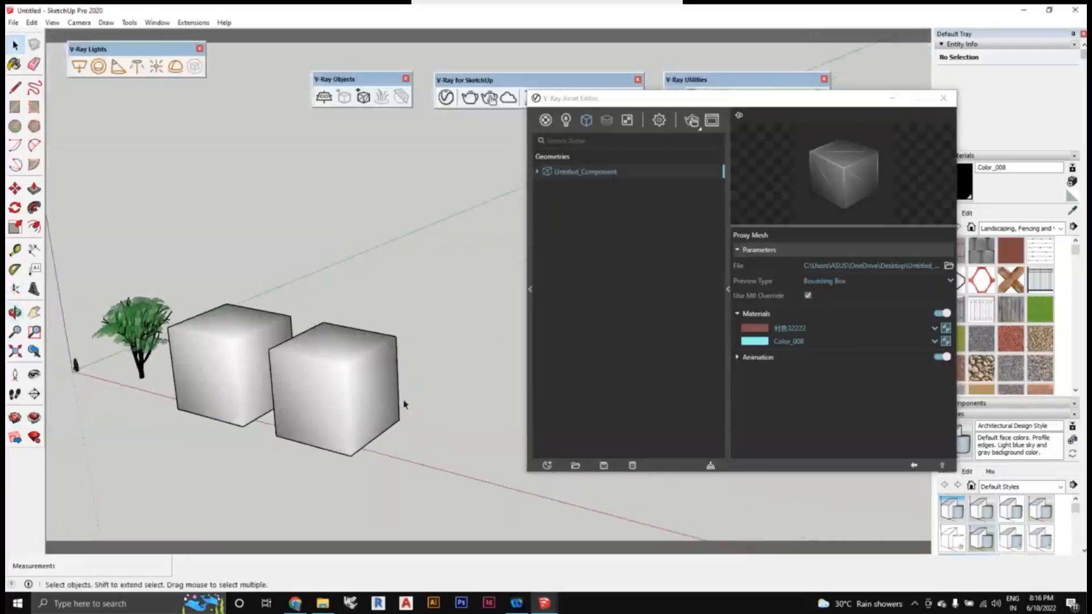
pyautogui.click(485, 80)
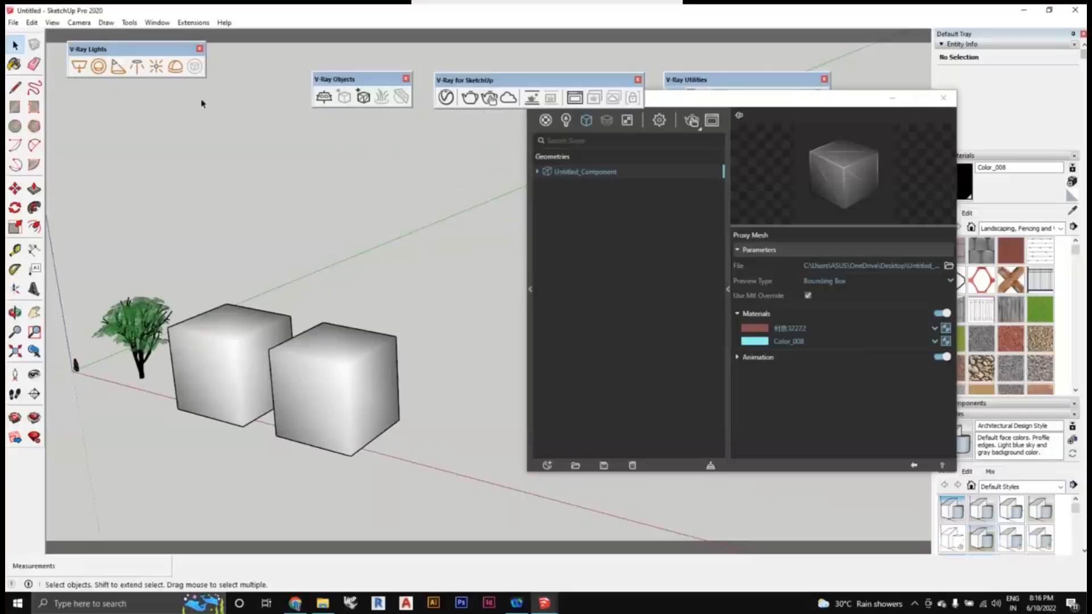
pyautogui.click(491, 98)
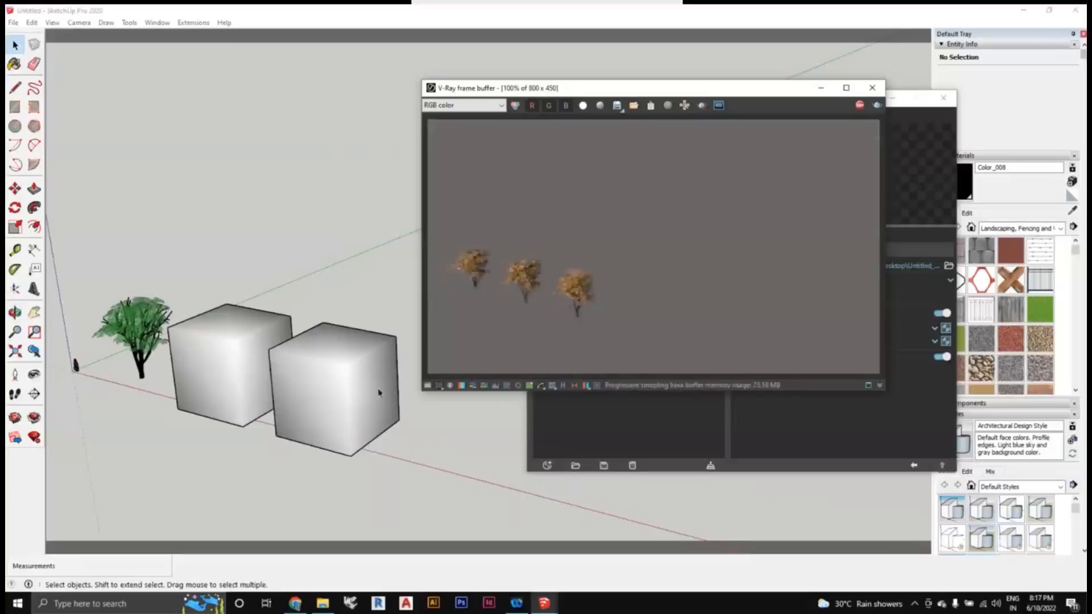
# Minimize the frame buffer and set the proxy mesh's preview type to Point (Origin)
pyautogui.click(821, 89)
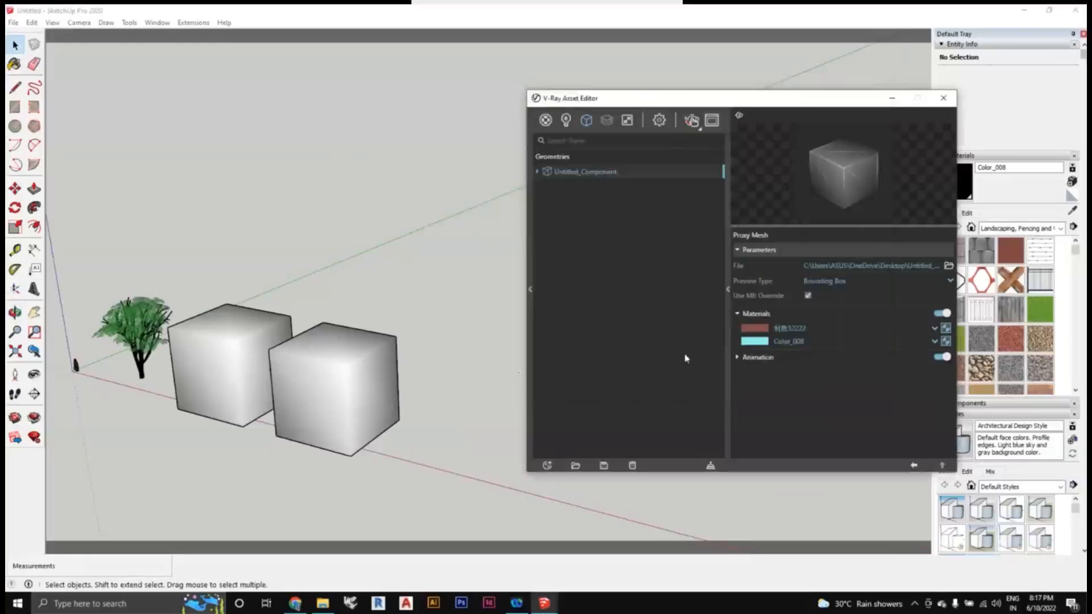
pyautogui.click(860, 281)
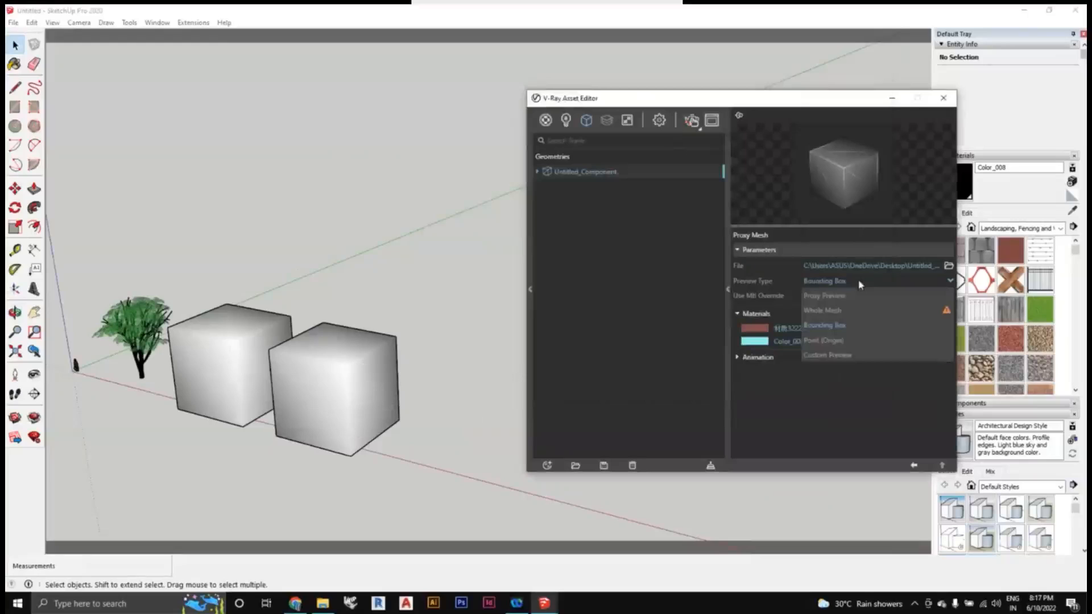
pyautogui.click(854, 342)
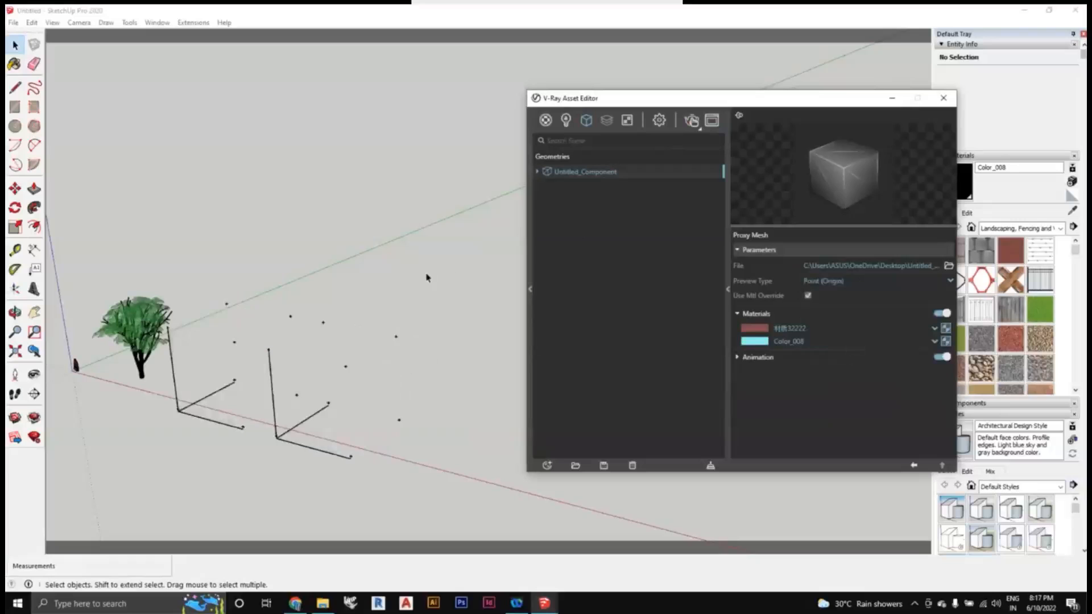
# Set the Untitled_Component proxy mesh's preview type back to Proxy Preview
pyautogui.moveTo(383, 346)
pyautogui.mouseDown(button='middle')
pyautogui.moveTo(251, 281)
pyautogui.moveTo(273, 319)
pyautogui.moveTo(397, 377)
pyautogui.moveTo(384, 371)
pyautogui.mouseUp(button='middle')
pyautogui.scroll(-2, 391, 360)
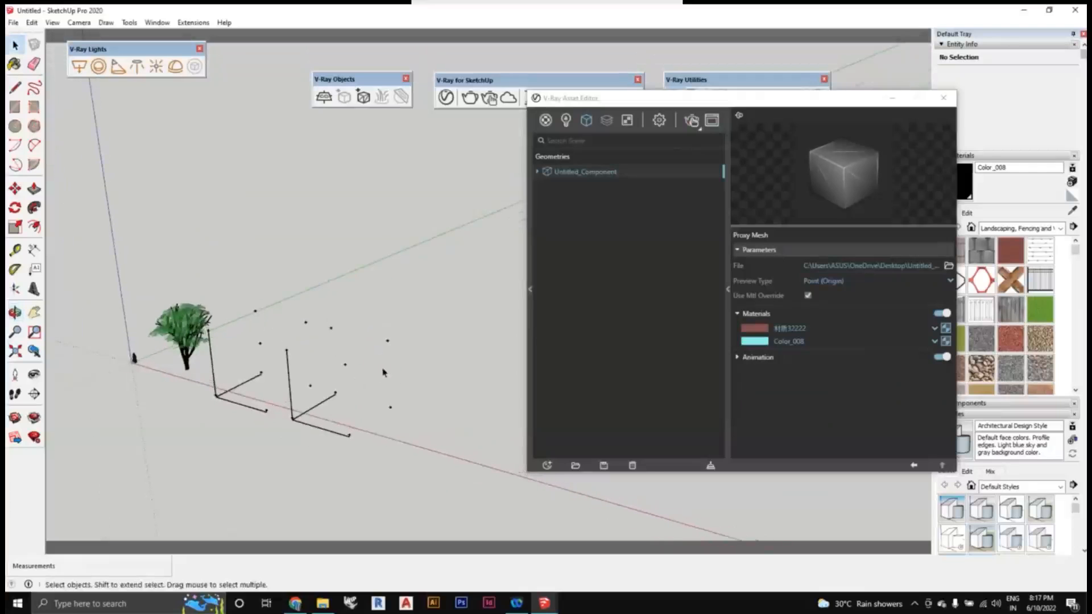
pyautogui.click(835, 285)
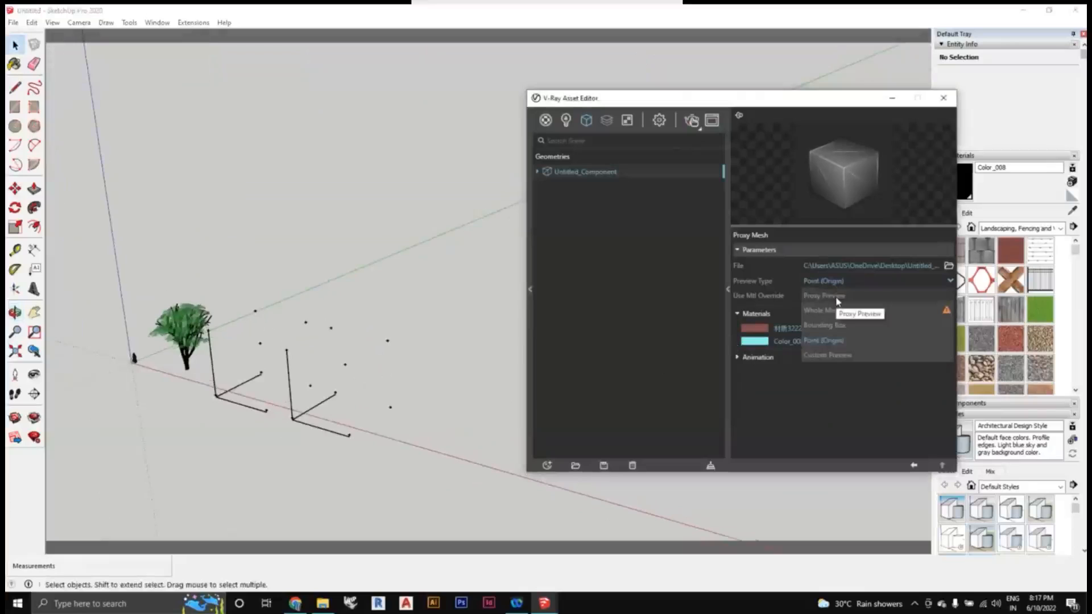
pyautogui.click(836, 297)
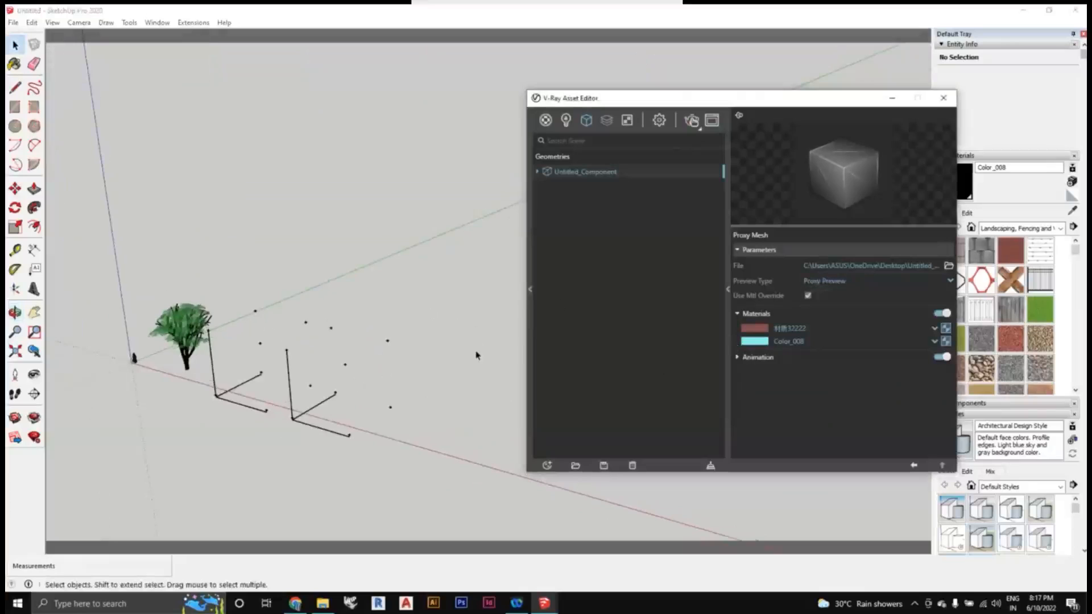
# Examine the two simplified proxy trees up close beside the original green tree
pyautogui.moveTo(466, 353); pyautogui.dragTo(477, 342, button='middle')
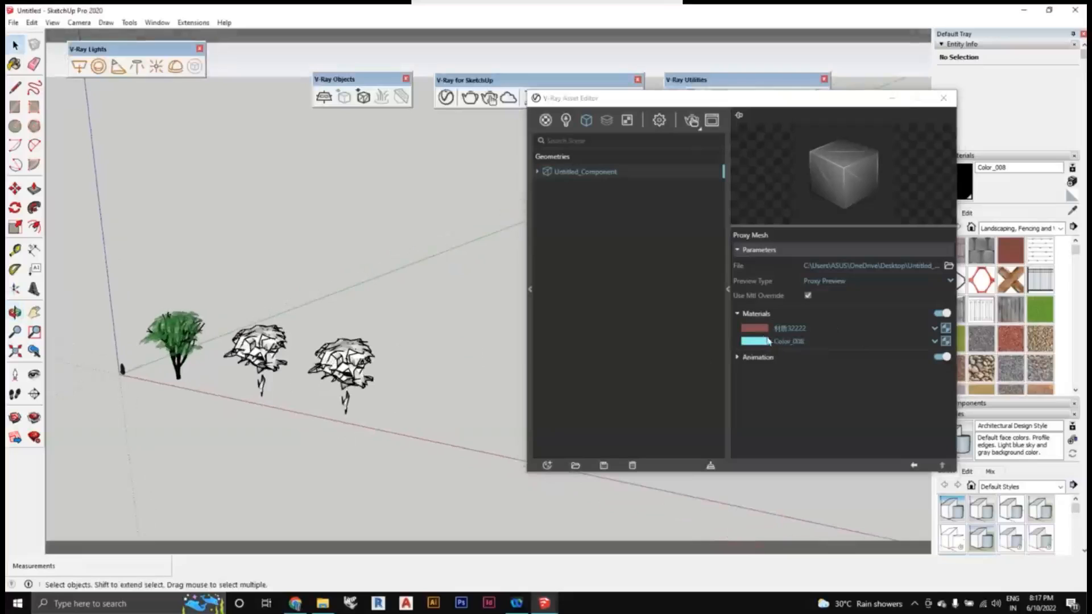
pyautogui.scroll(3, 234, 380)
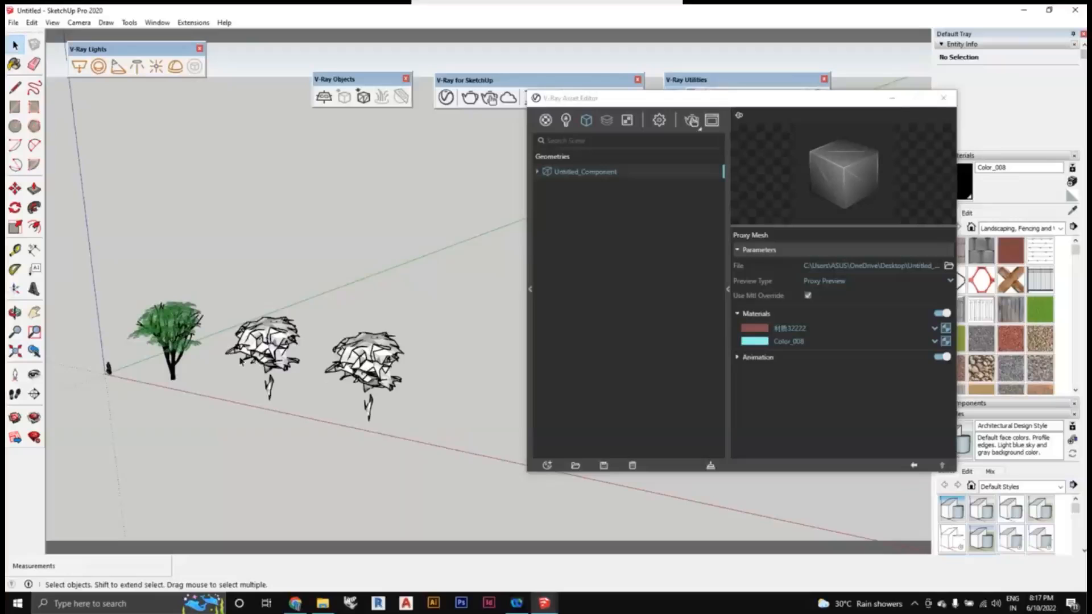
pyautogui.scroll(4, 199, 355)
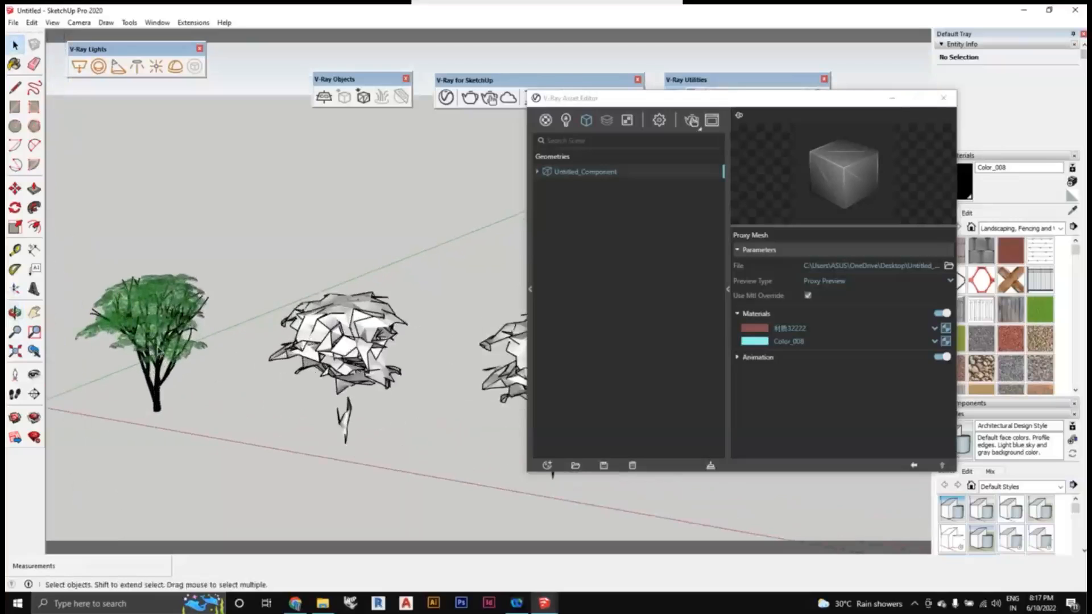
pyautogui.moveTo(220, 374)
pyautogui.mouseDown(button='middle')
pyautogui.moveTo(220, 349)
pyautogui.moveTo(216, 359)
pyautogui.mouseUp(button='middle')
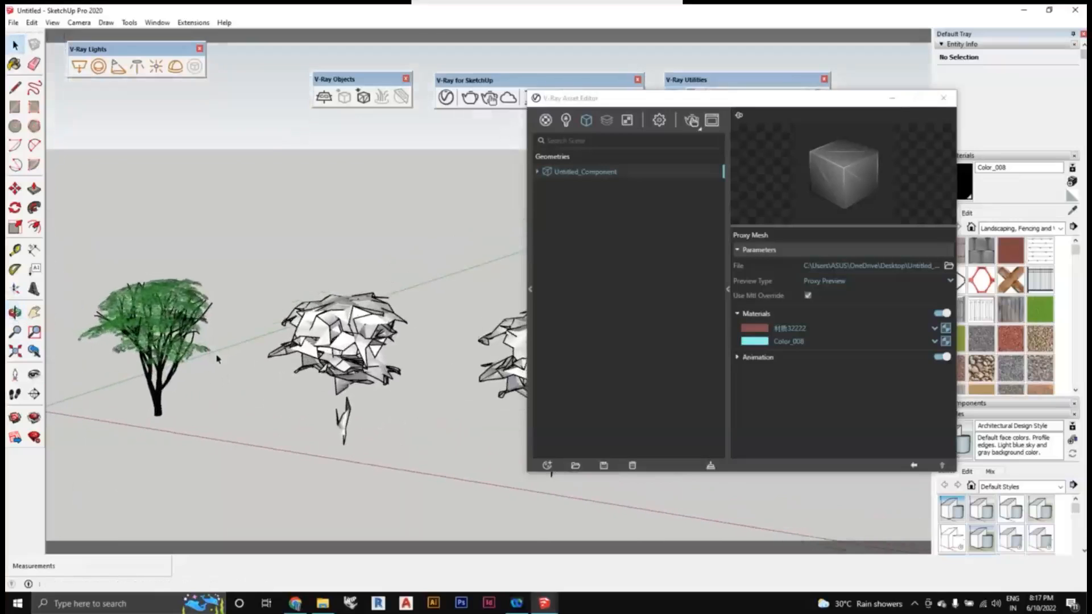
pyautogui.scroll(-2, 229, 367)
pyautogui.moveTo(412, 390); pyautogui.dragTo(367, 407, button='middle')
pyautogui.scroll(2, 181, 387)
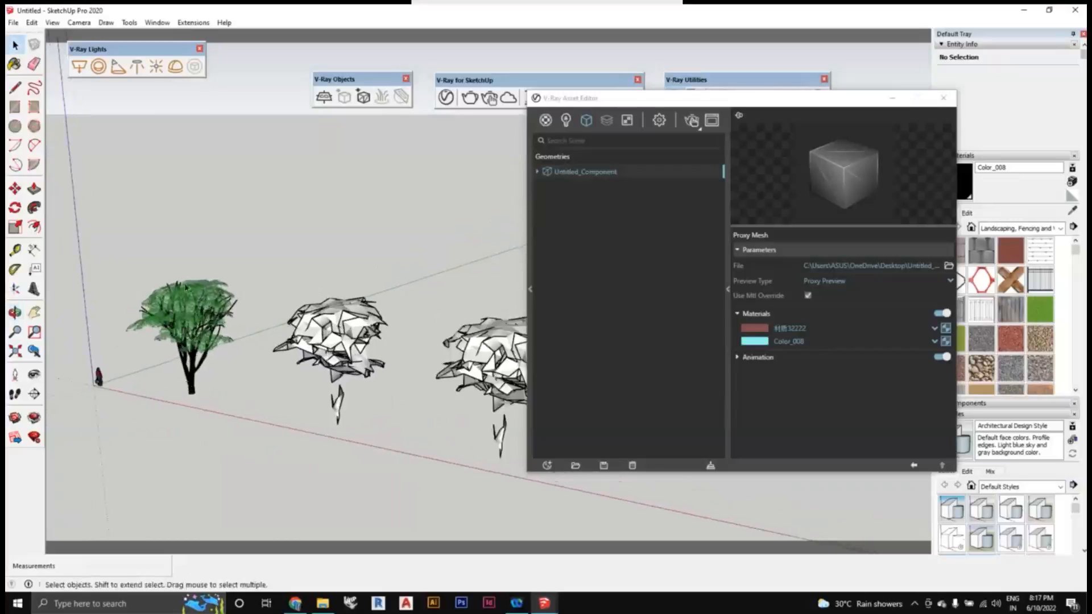
pyautogui.moveTo(261, 339); pyautogui.dragTo(409, 393, button='middle')
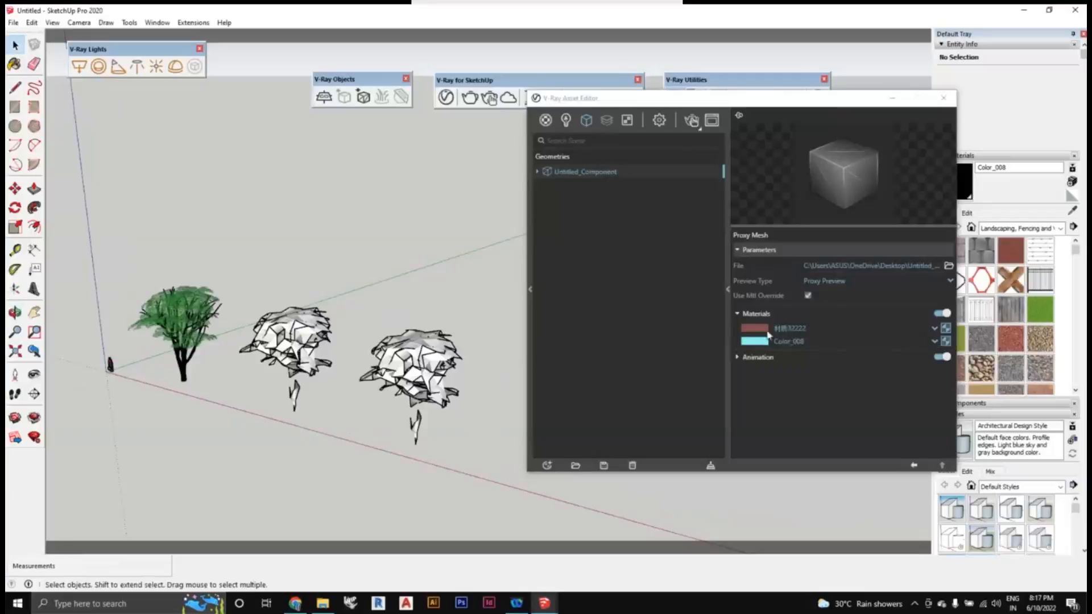
# Add the Laminate D02 120cm material from the Wood & Laminate library category to the scene's materials and collapse the library
pyautogui.click(545, 120)
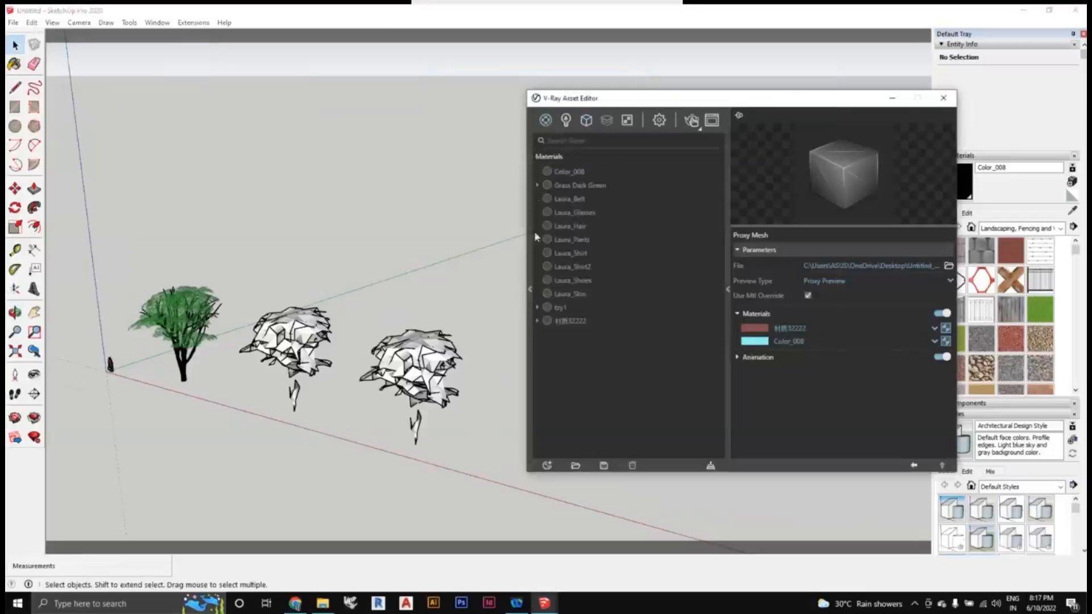
pyautogui.click(530, 290)
pyautogui.click(319, 129)
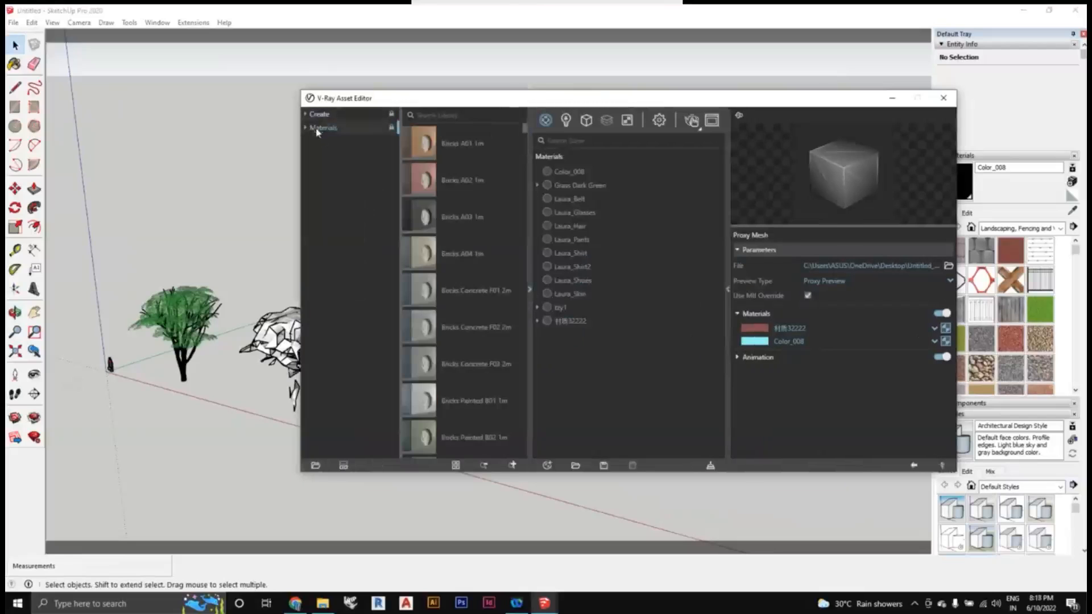
pyautogui.click(307, 128)
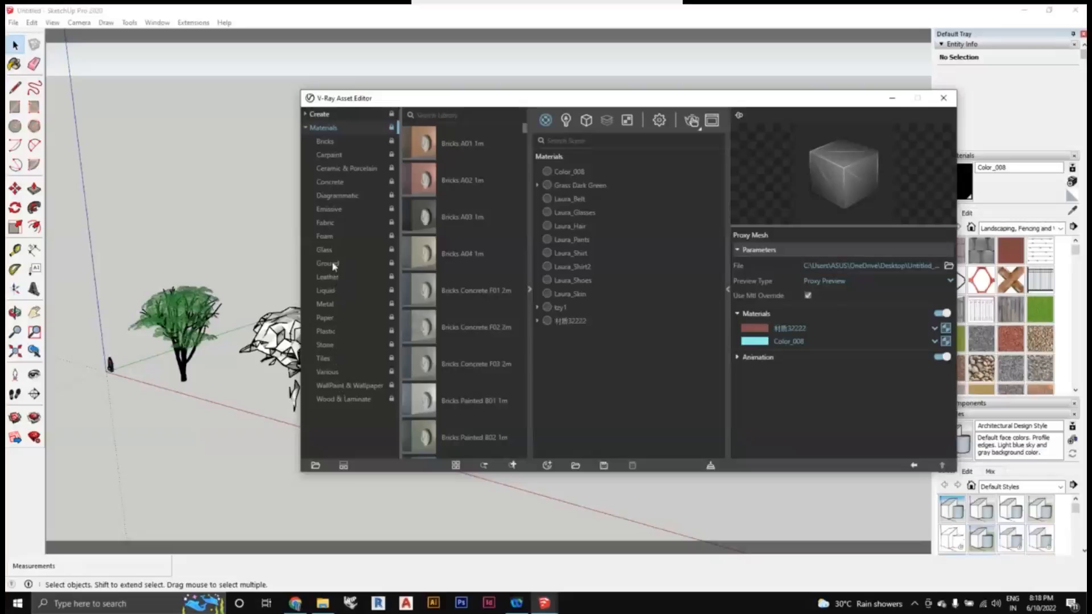
pyautogui.click(341, 402)
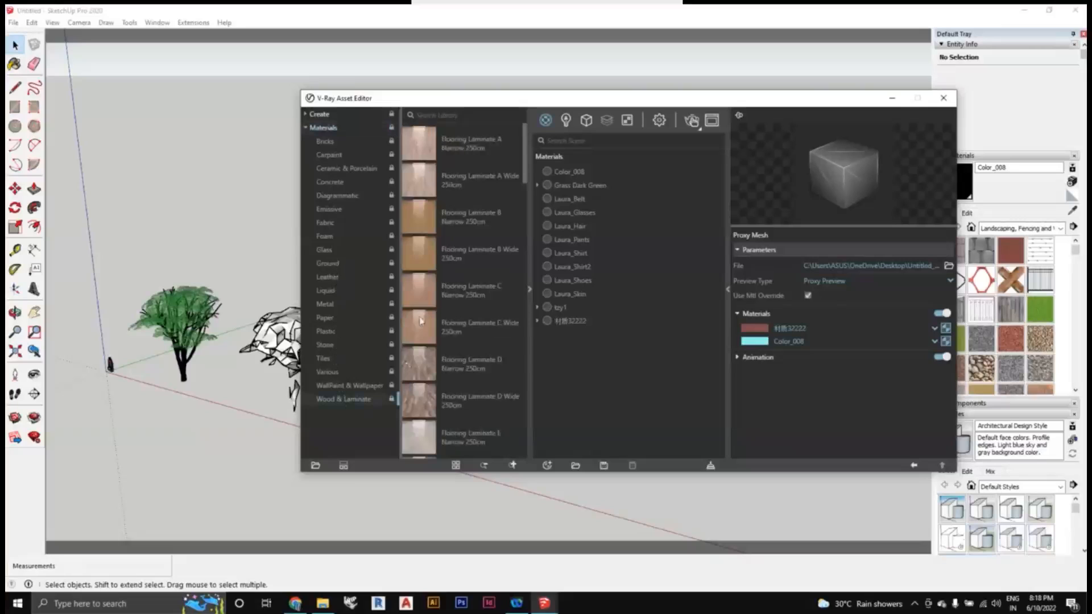
pyautogui.scroll(-2, 452, 383)
pyautogui.scroll(-5, 478, 381)
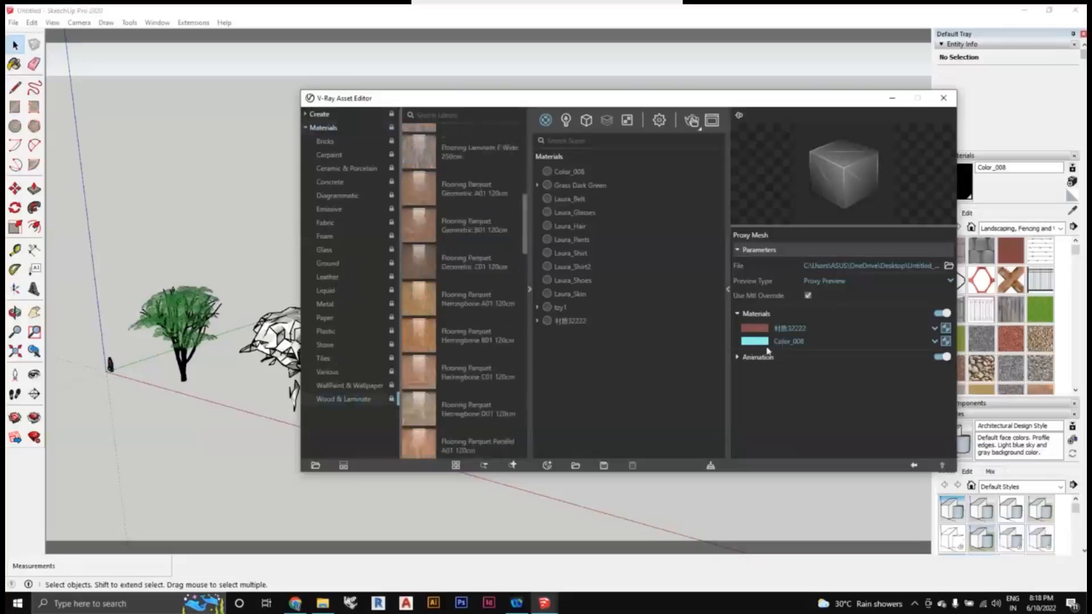
pyautogui.scroll(-8, 504, 374)
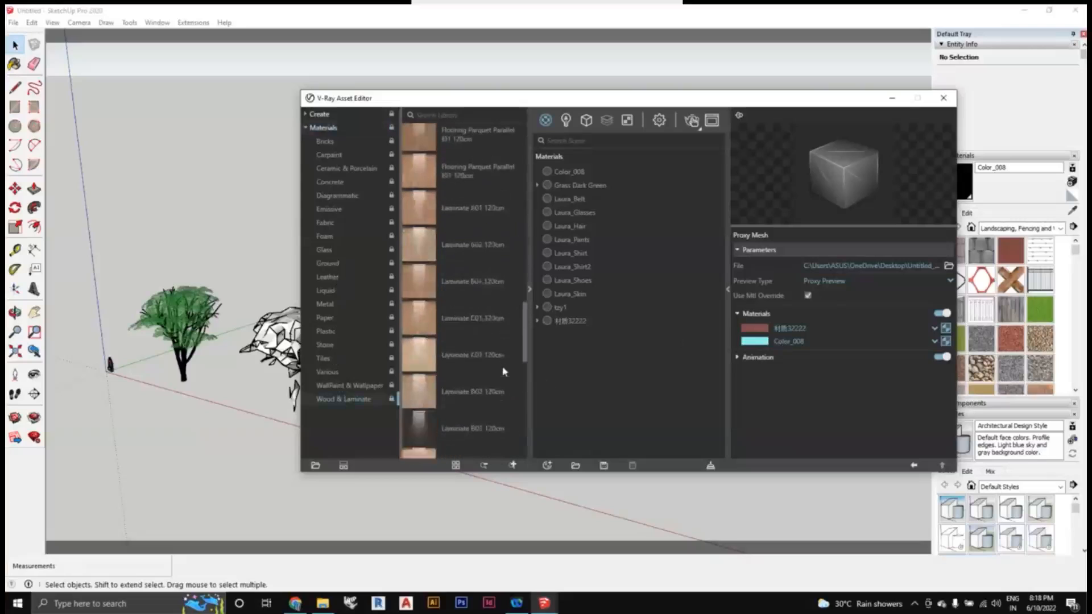
pyautogui.moveTo(438, 178); pyautogui.dragTo(635, 341)
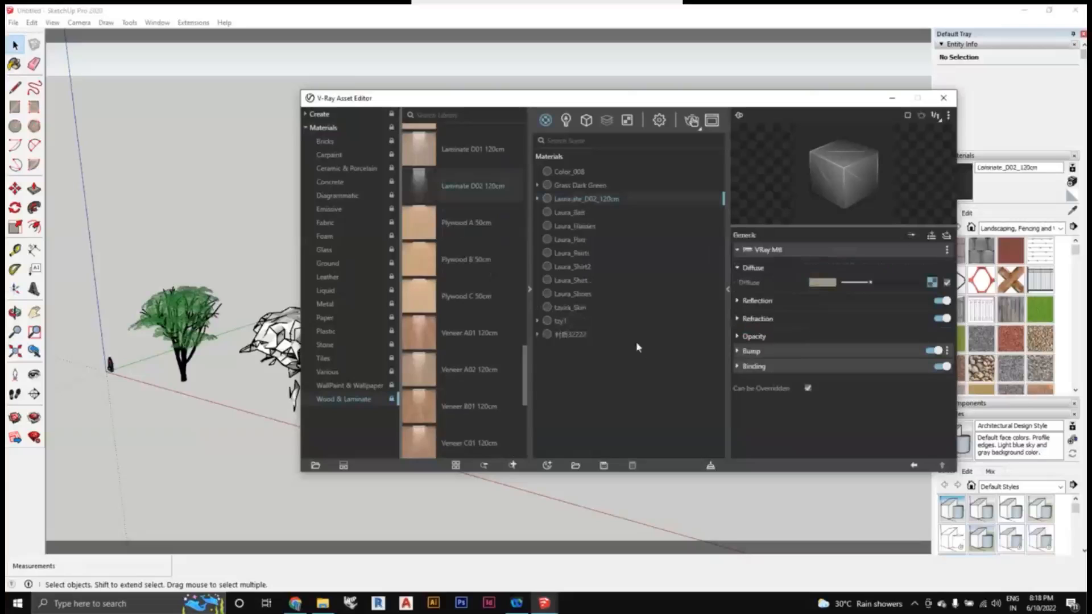
pyautogui.click(529, 292)
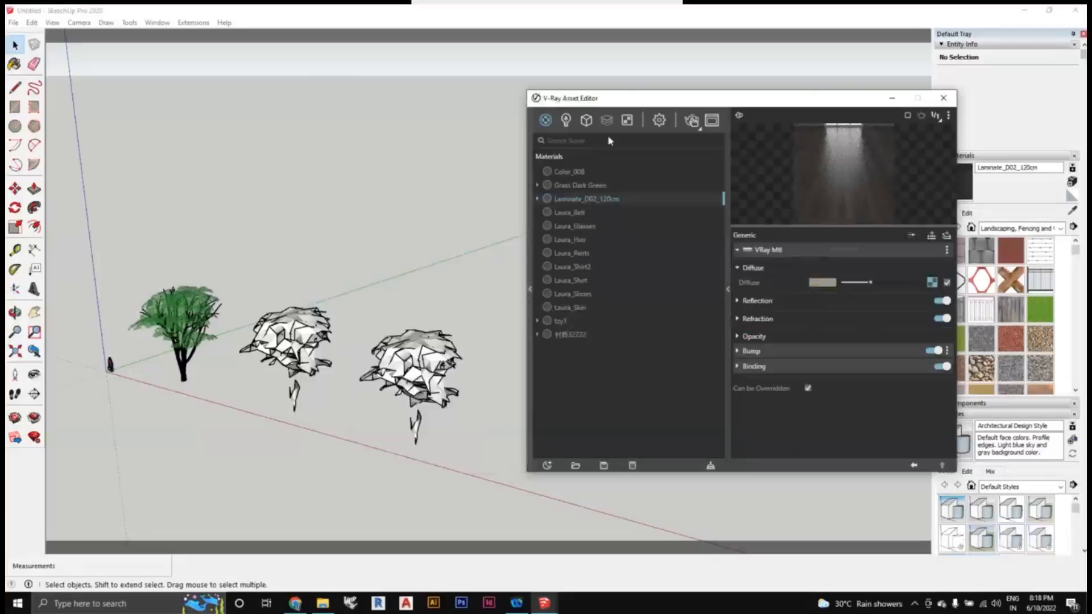
# Replace the Color_008 material of the Untitled_Component proxy mesh with Laminate_D02_120cm
pyautogui.moveTo(620, 98); pyautogui.dragTo(612, 74)
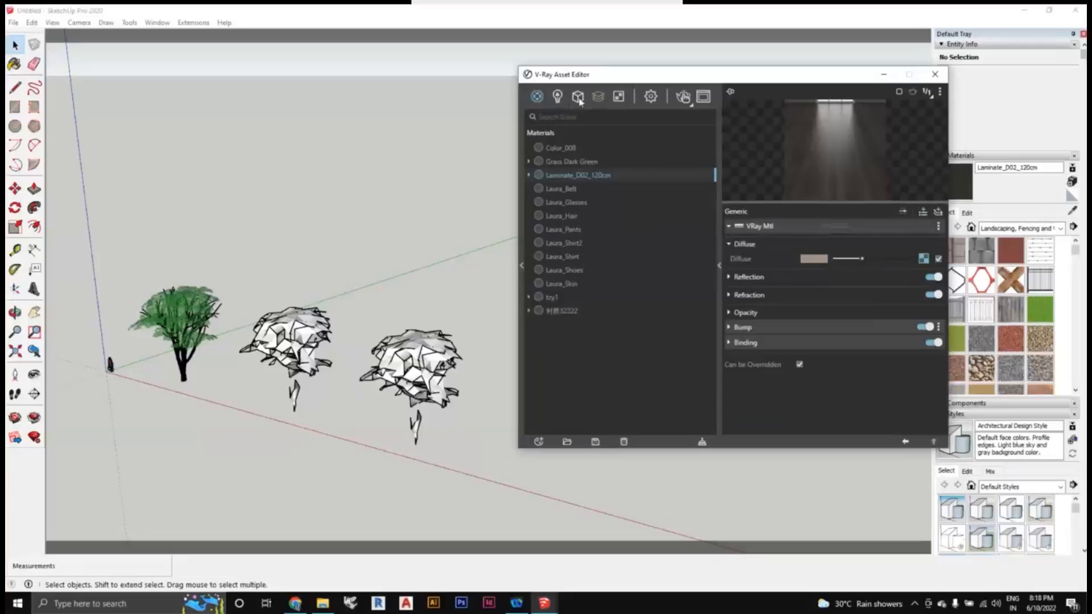
pyautogui.click(578, 97)
pyautogui.click(584, 149)
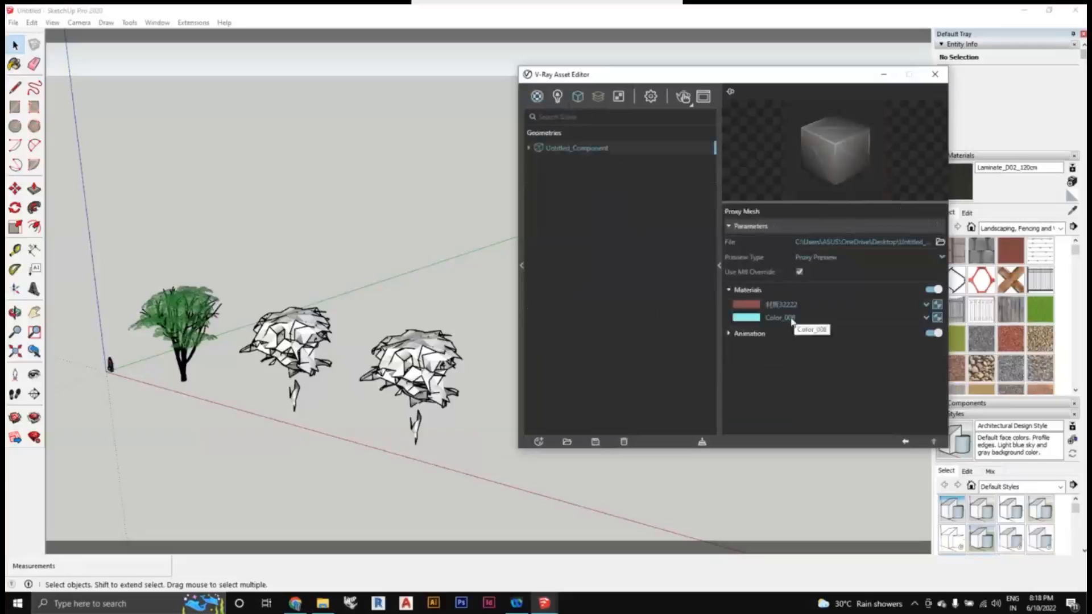
pyautogui.click(925, 319)
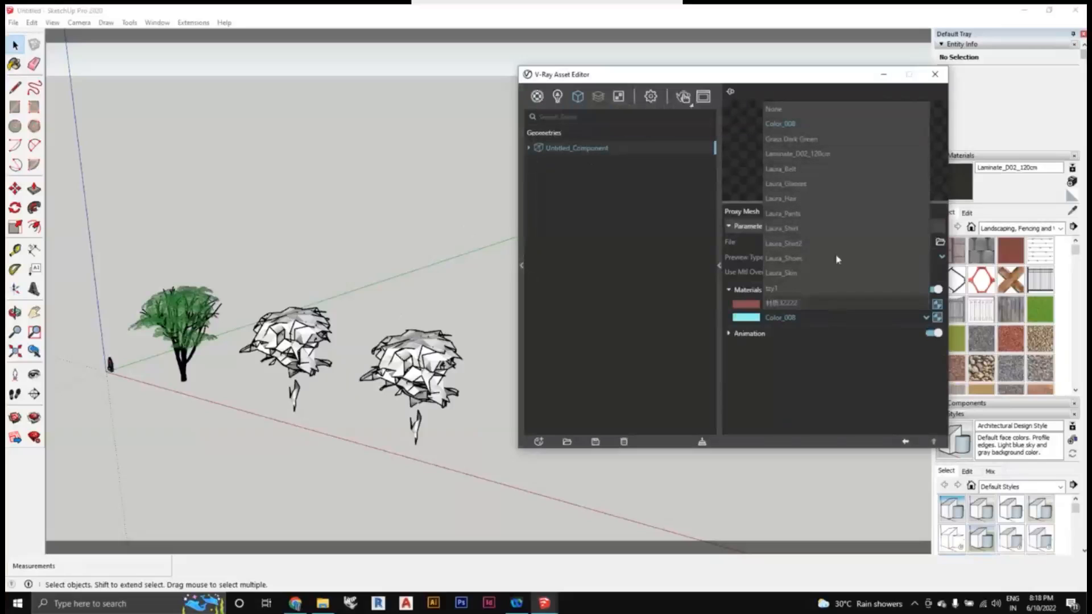
pyautogui.click(799, 154)
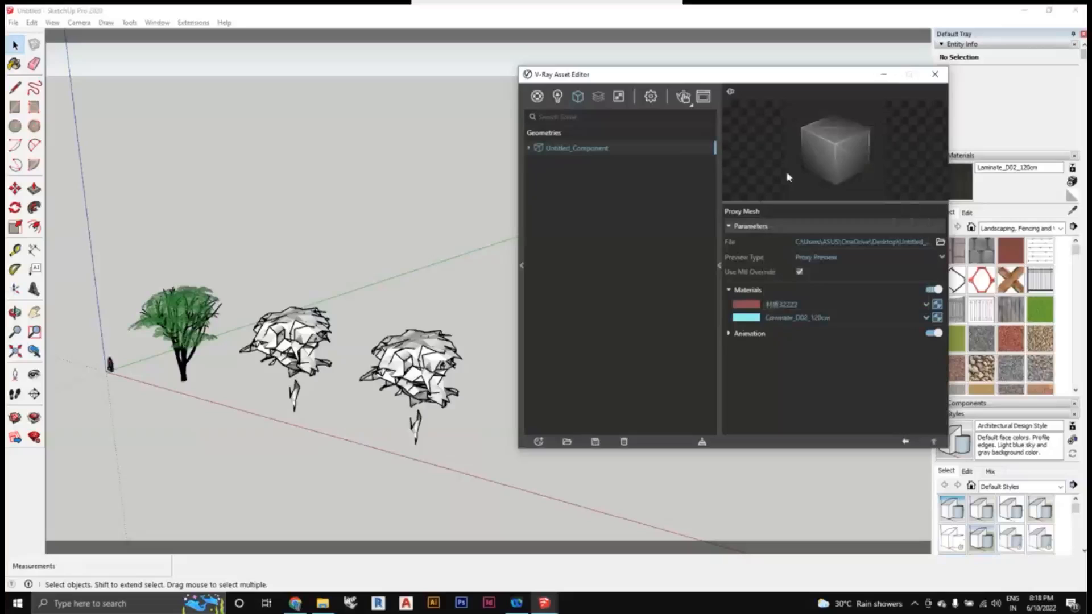
# Render the trees interactively, inspect them enlarged in the frame buffer, minimize it and stop the render
pyautogui.click(684, 97)
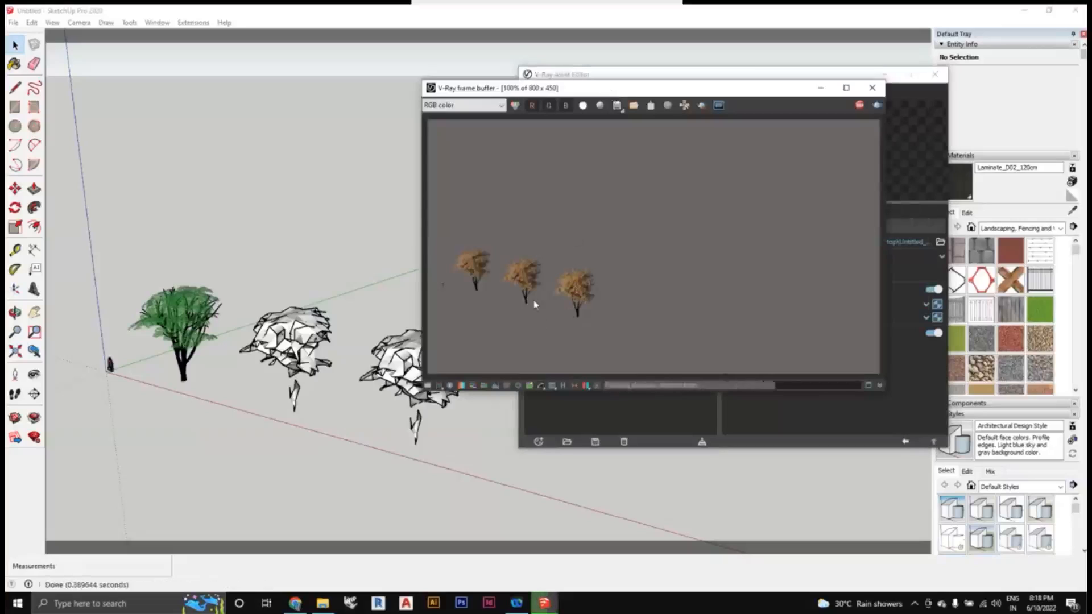
pyautogui.scroll(4, 563, 312)
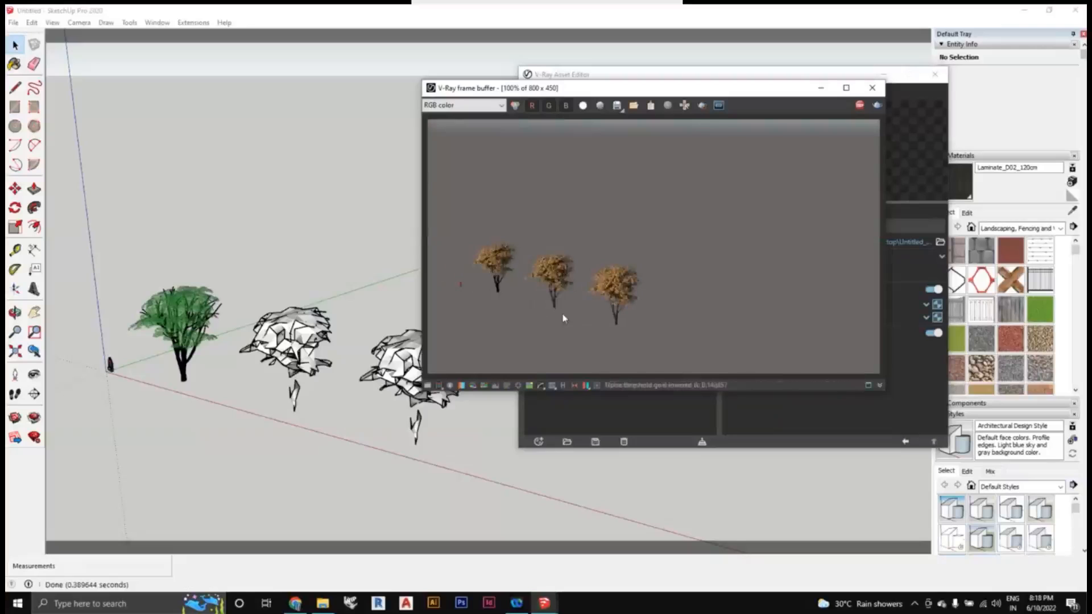
pyautogui.scroll(-2, 683, 312)
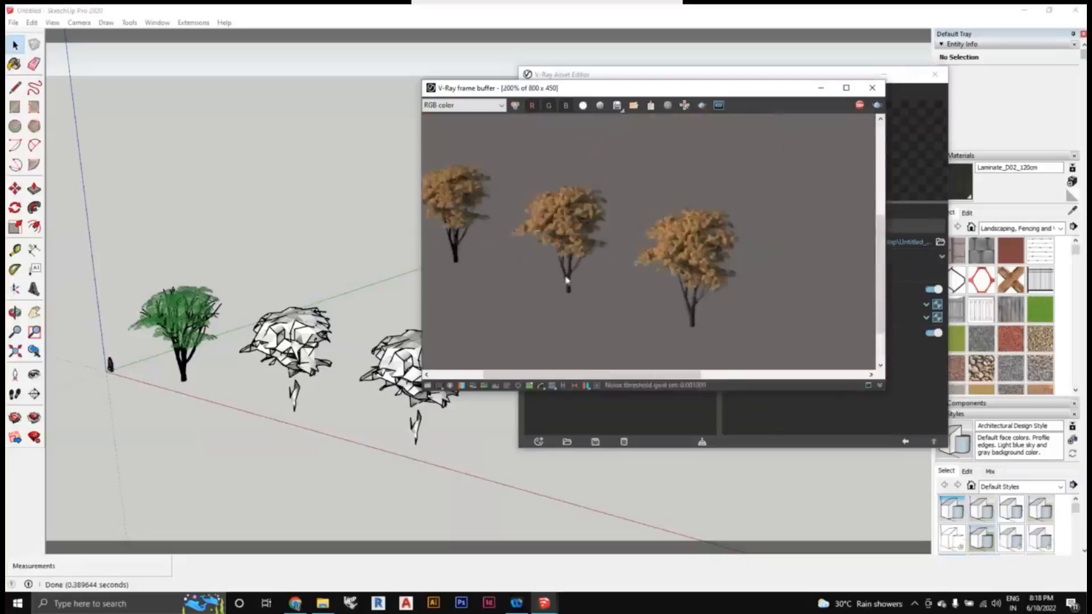
pyautogui.click(820, 90)
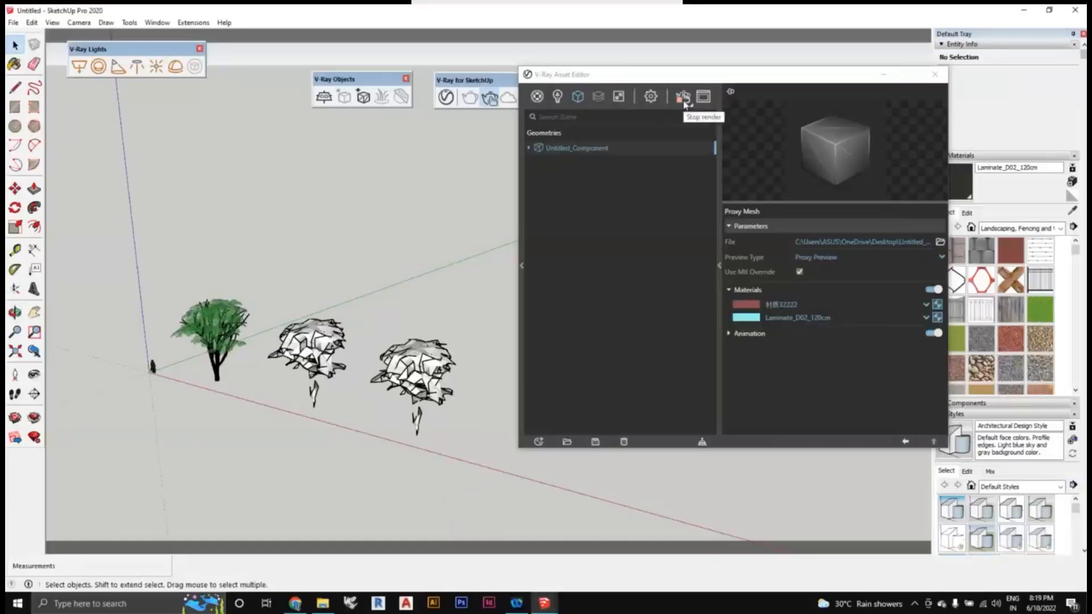
pyautogui.click(684, 103)
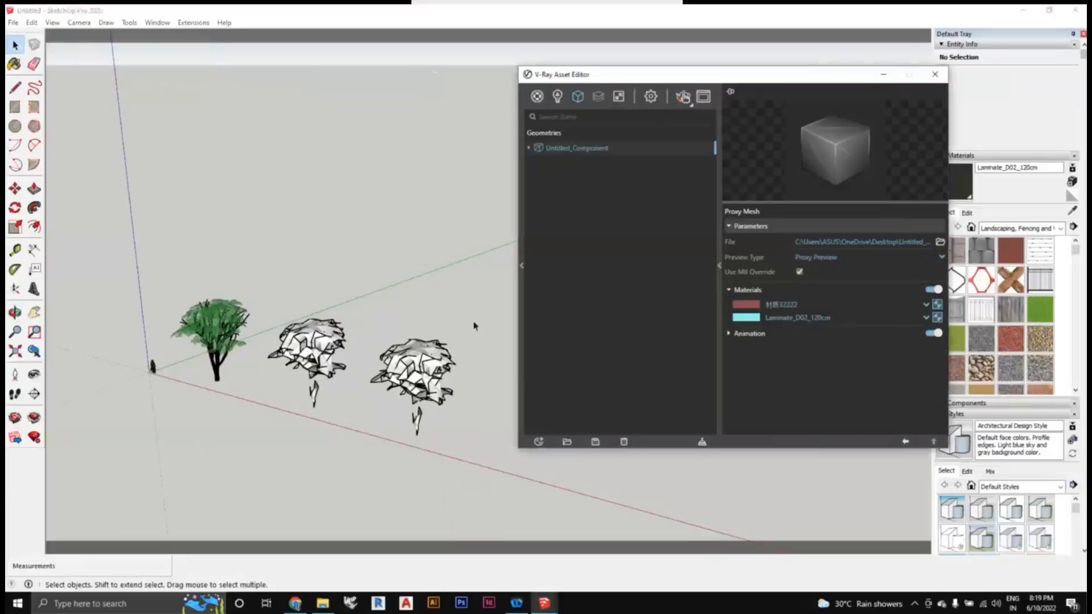
# Move the V-Ray Asset Editor window clear of the V-Ray for SketchUp and V-Ray Utilities toolbars
pyautogui.click(462, 358)
pyautogui.scroll(-1, 439, 403)
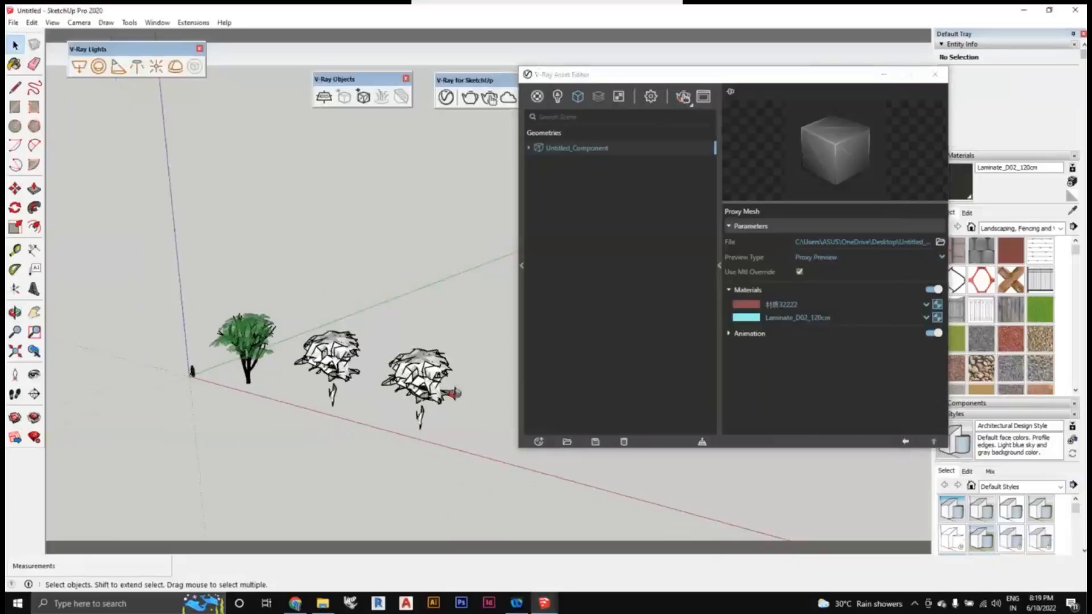
pyautogui.keyDown('shift'); pyautogui.moveTo(452, 392); pyautogui.dragTo(347, 412, button='middle'); pyautogui.keyUp('shift')
pyautogui.scroll(-1, 389, 404)
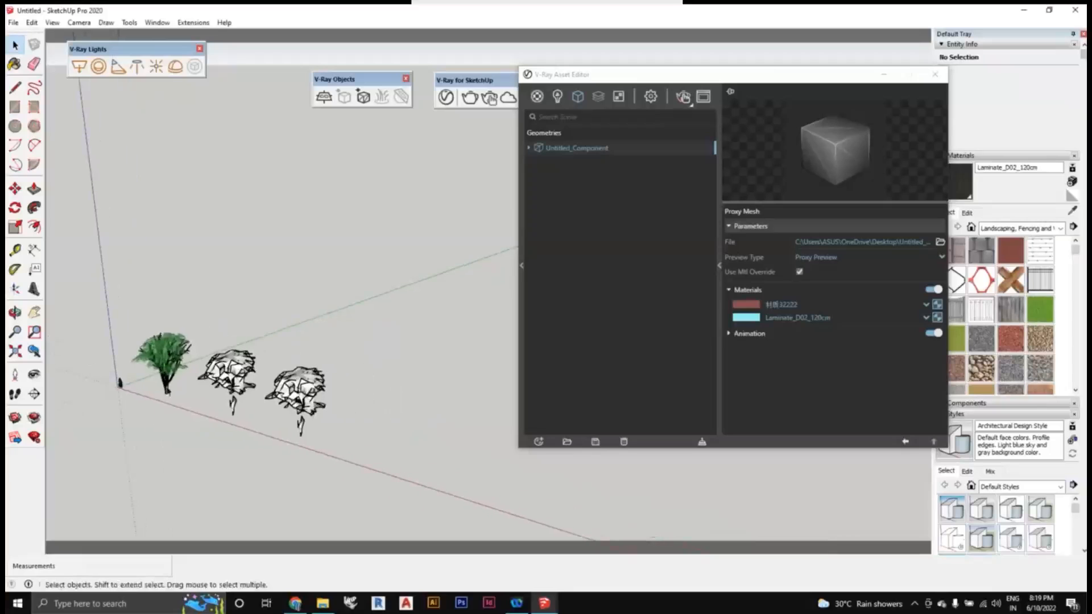
pyautogui.moveTo(265, 384); pyautogui.dragTo(327, 340, button='middle')
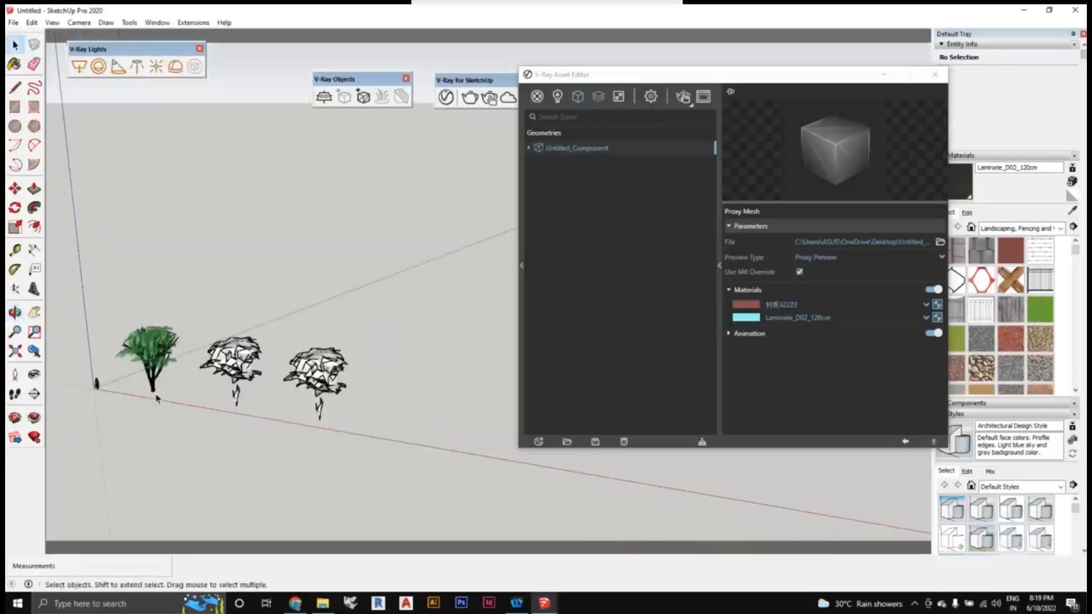
pyautogui.moveTo(396, 372)
pyautogui.mouseDown(button='middle')
pyautogui.moveTo(378, 356)
pyautogui.moveTo(380, 376)
pyautogui.mouseUp(button='middle')
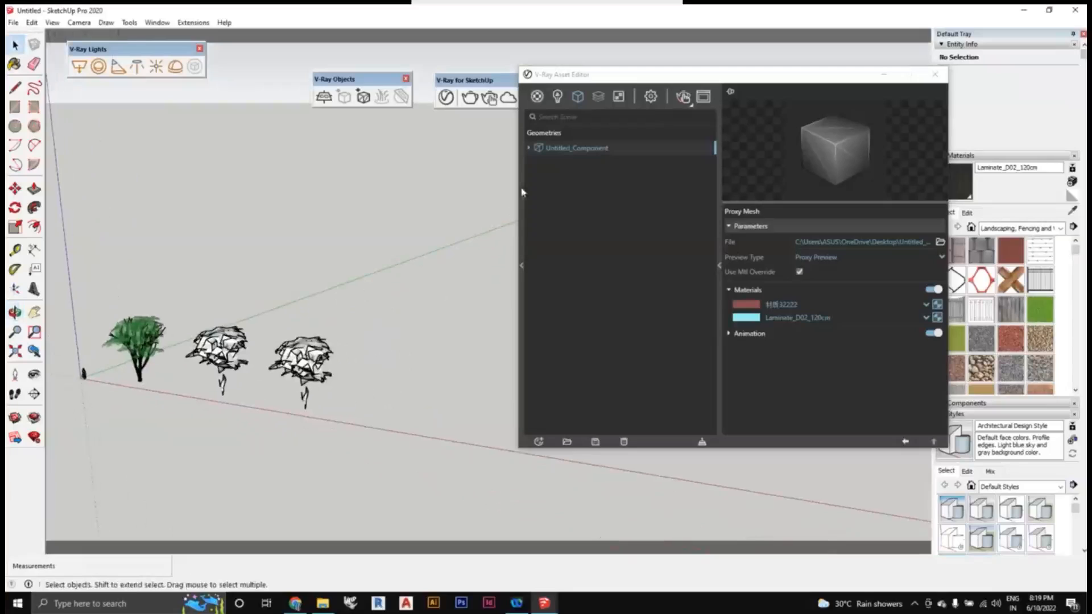
pyautogui.moveTo(545, 77); pyautogui.dragTo(543, 130)
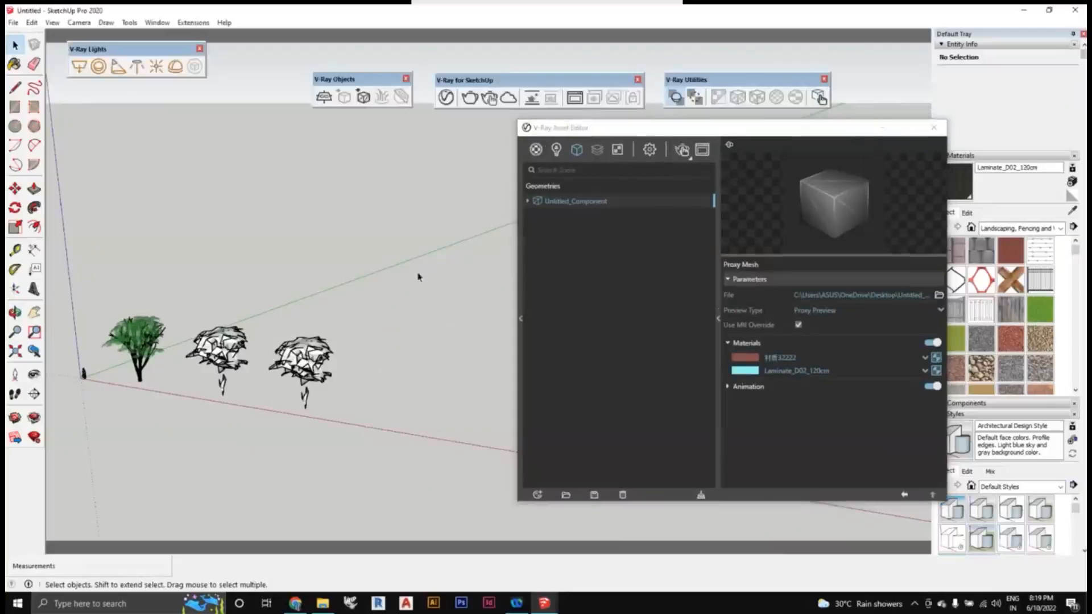
pyautogui.moveTo(405, 362); pyautogui.dragTo(424, 356, button='middle')
pyautogui.scroll(1, 339, 397)
pyautogui.scroll(1, 324, 411)
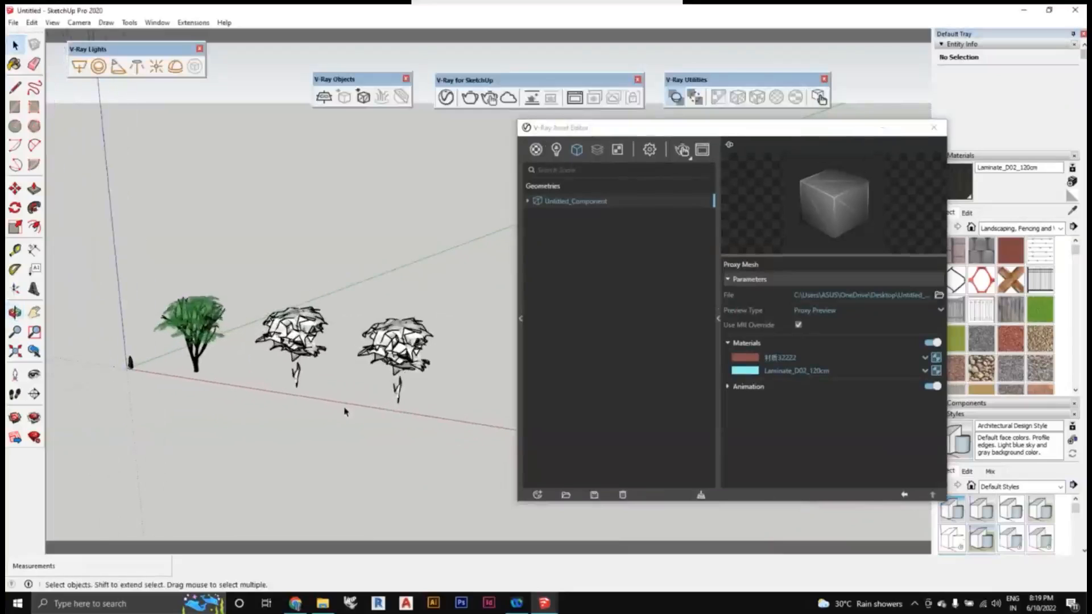
pyautogui.moveTo(349, 430); pyautogui.dragTo(351, 436, button='middle')
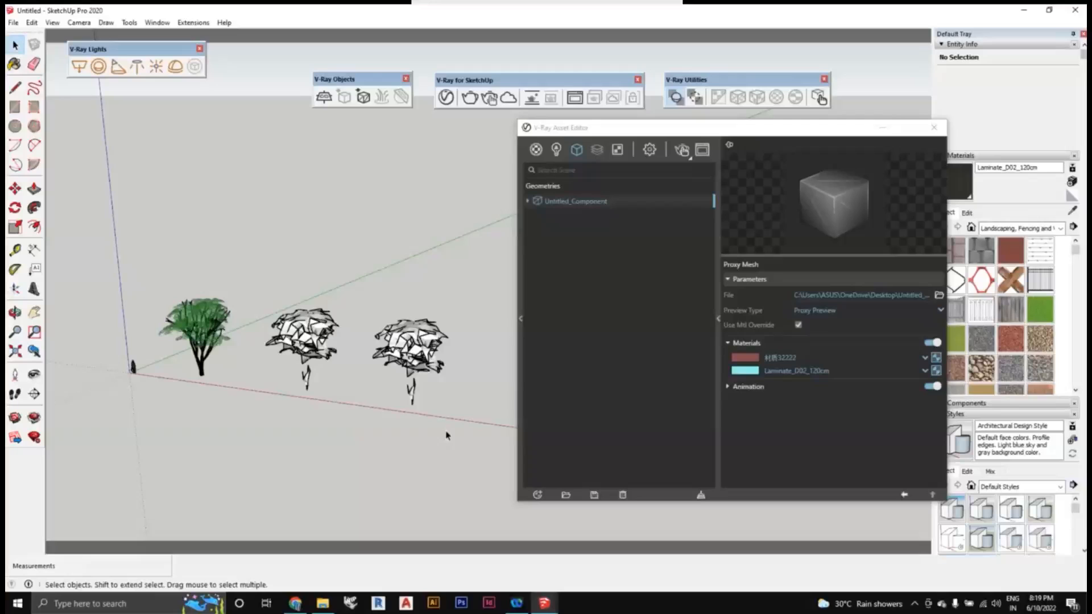
pyautogui.scroll(-1, 448, 388)
pyautogui.moveTo(387, 384)
pyautogui.mouseDown(button='middle')
pyautogui.moveTo(332, 421)
pyautogui.moveTo(344, 404)
pyautogui.moveTo(382, 405)
pyautogui.mouseUp(button='middle')
pyautogui.scroll(1, 344, 404)
pyautogui.scroll(2, 379, 421)
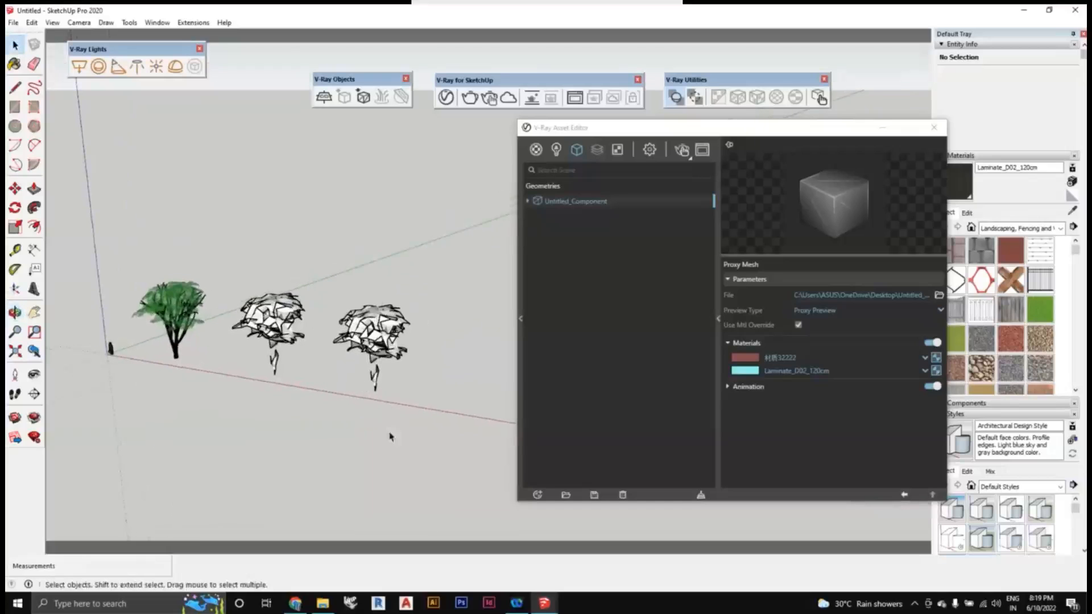
pyautogui.moveTo(414, 441)
pyautogui.mouseDown(button='middle')
pyautogui.moveTo(451, 441)
pyautogui.moveTo(410, 431)
pyautogui.moveTo(382, 405)
pyautogui.moveTo(381, 420)
pyautogui.moveTo(430, 422)
pyautogui.mouseUp(button='middle')
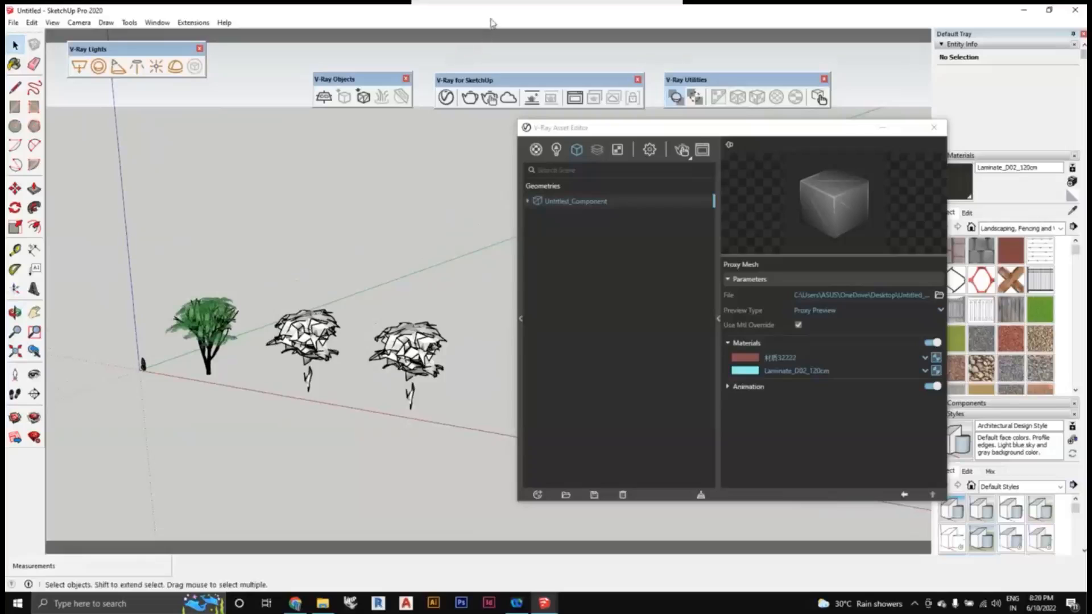
# Select all three trees in the scene and delete them
pyautogui.scroll(-1, 409, 359)
pyautogui.moveTo(358, 399); pyautogui.dragTo(446, 419, button='middle')
pyautogui.moveTo(446, 419); pyautogui.dragTo(199, 225)
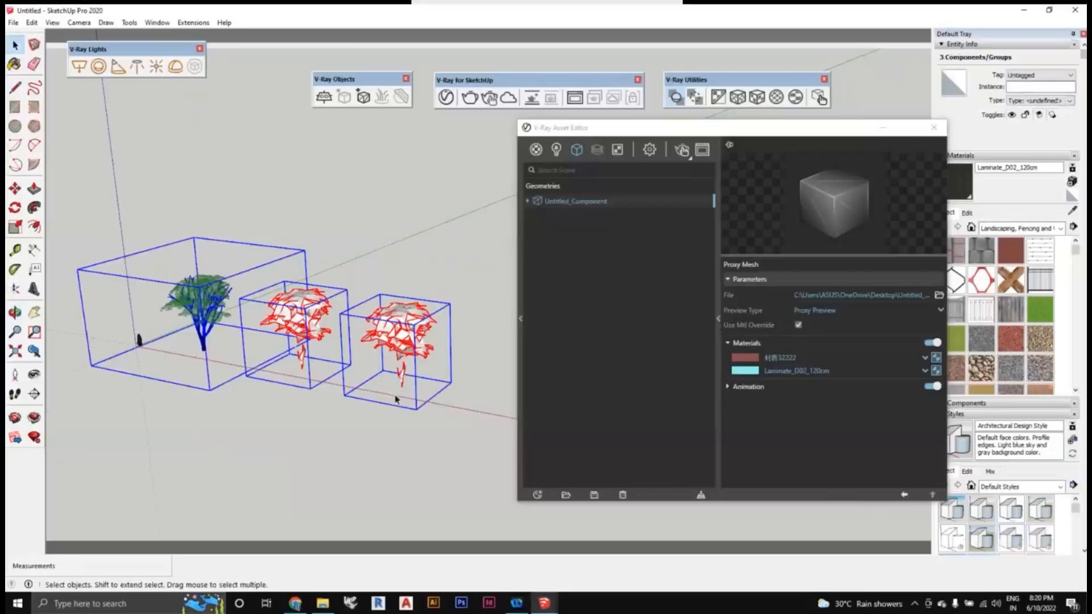
pyautogui.press('Delete')
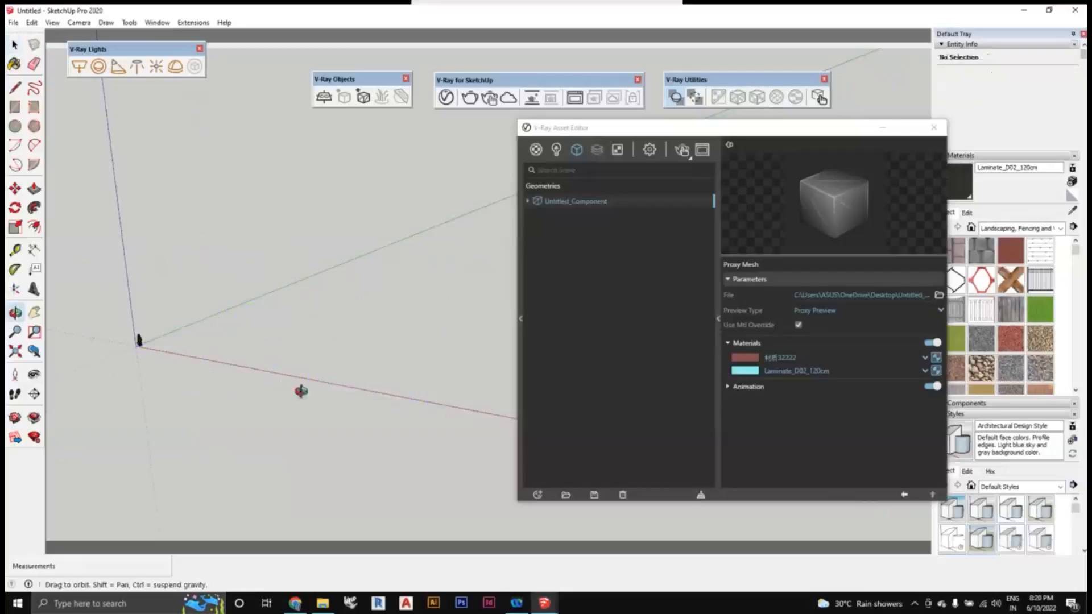
pyautogui.moveTo(302, 390)
pyautogui.mouseDown(button='middle')
pyautogui.moveTo(242, 385)
pyautogui.moveTo(347, 367)
pyautogui.moveTo(285, 361)
pyautogui.moveTo(271, 398)
pyautogui.moveTo(295, 380)
pyautogui.moveTo(301, 388)
pyautogui.mouseUp(button='middle')
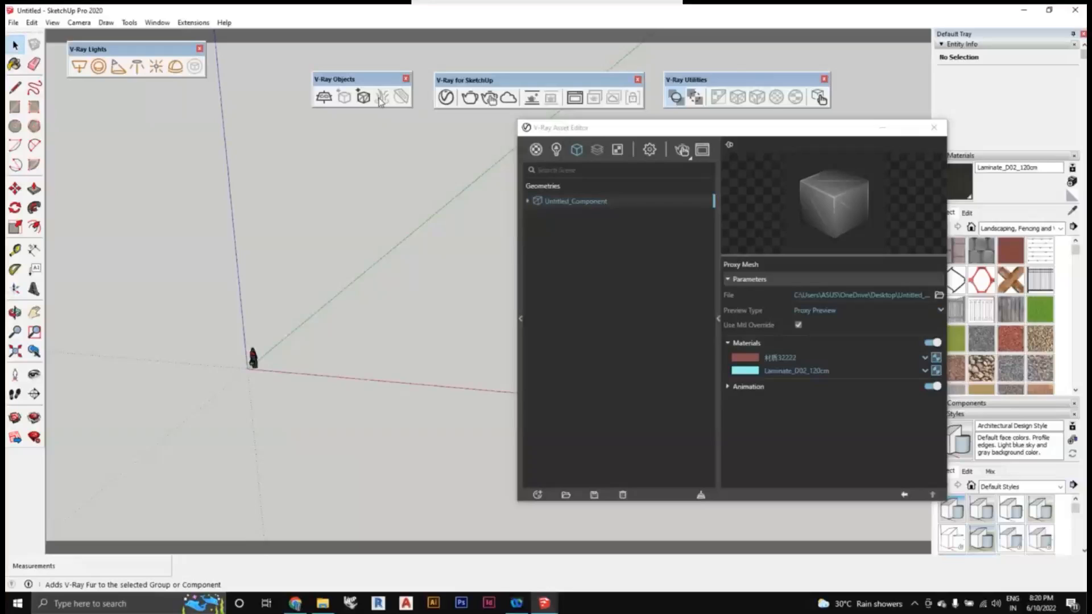
# Draw a rectangle of about 1545 by 2500 mm on the ground beside the human figure
pyautogui.moveTo(373, 341); pyautogui.dragTo(312, 342, button='middle')
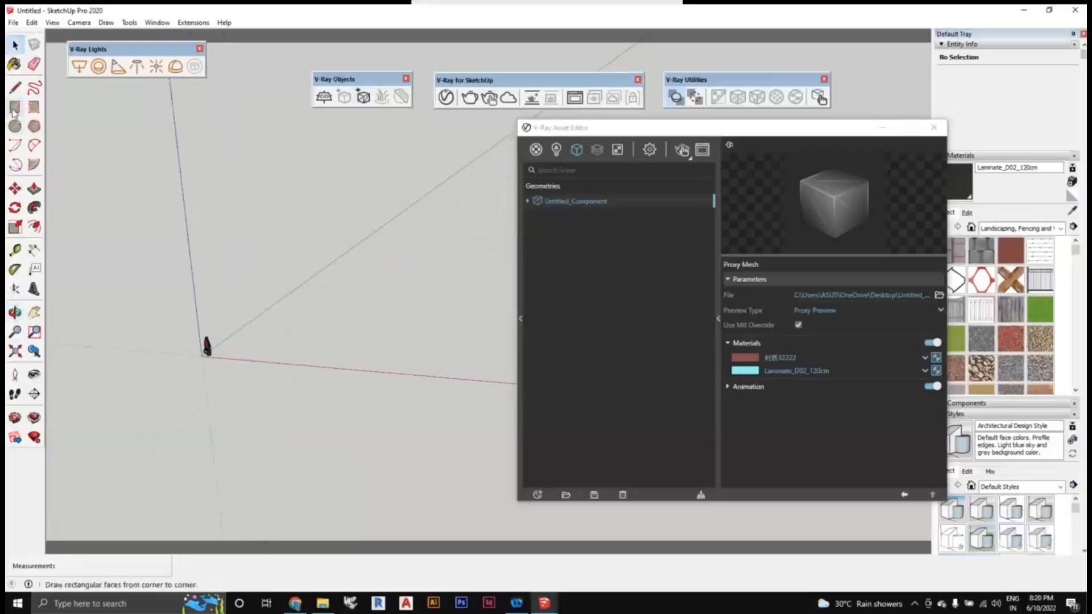
pyautogui.click(15, 107)
pyautogui.scroll(5, 239, 347)
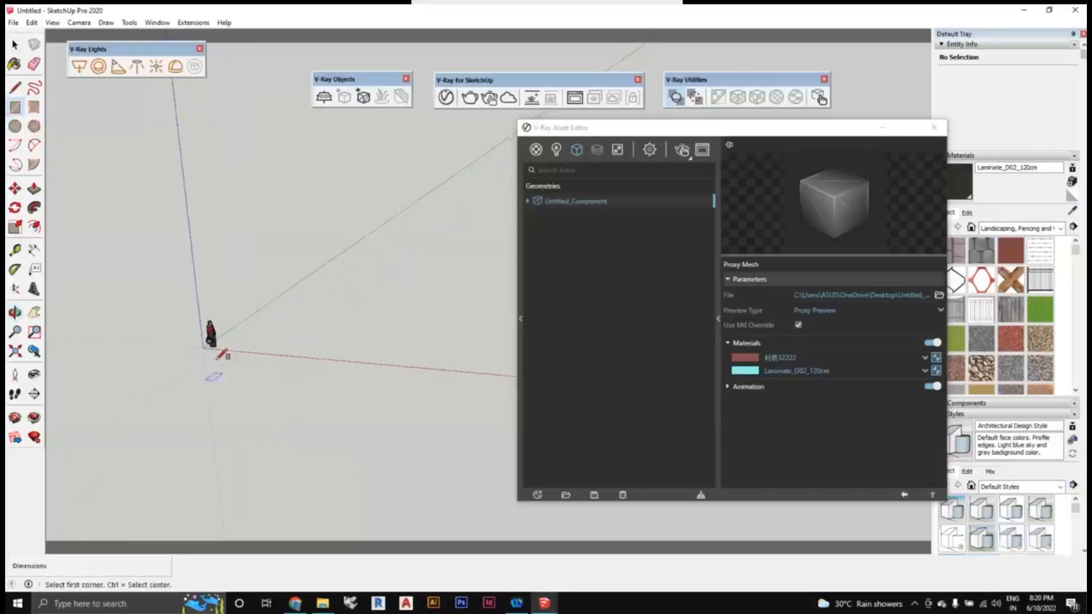
pyautogui.scroll(2, 248, 349)
pyautogui.click(201, 401)
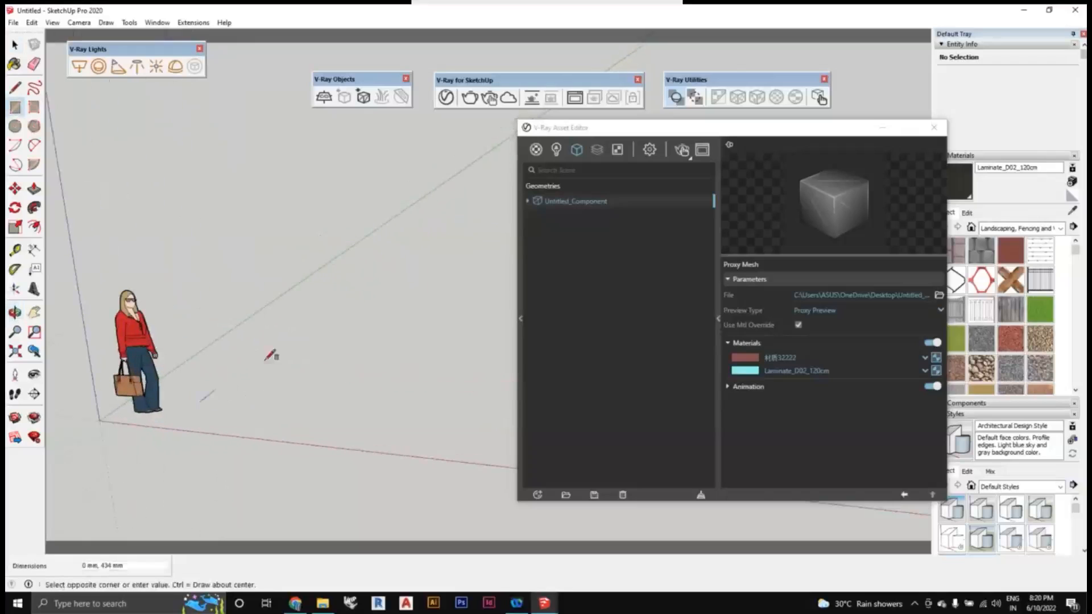
pyautogui.click(370, 344)
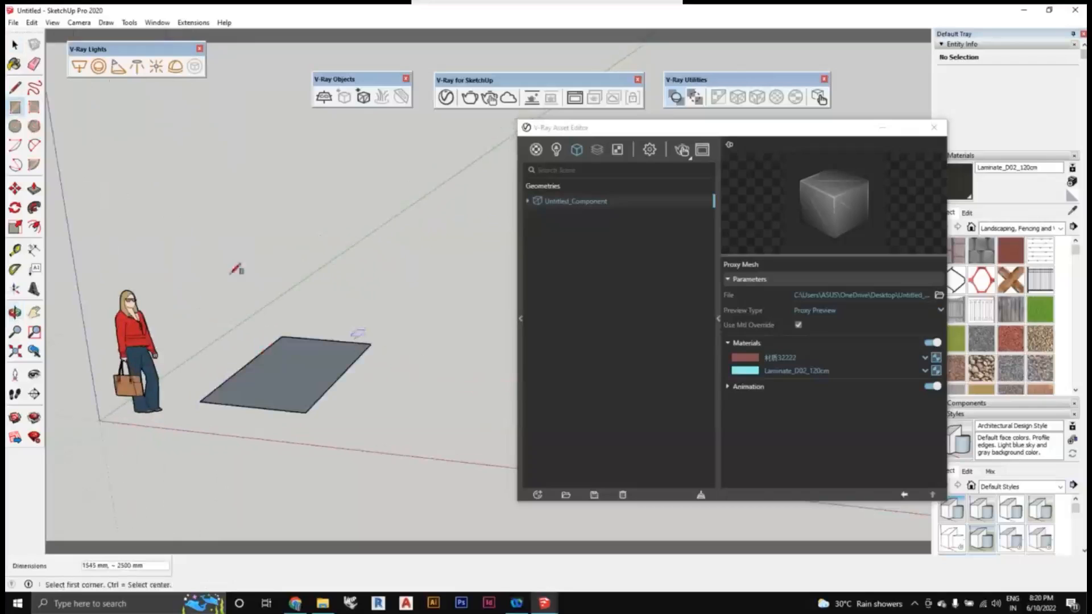
pyautogui.press('space')
pyautogui.moveTo(348, 420); pyautogui.dragTo(320, 420, button='middle')
pyautogui.scroll(1, 315, 403)
pyautogui.scroll(-1, 314, 403)
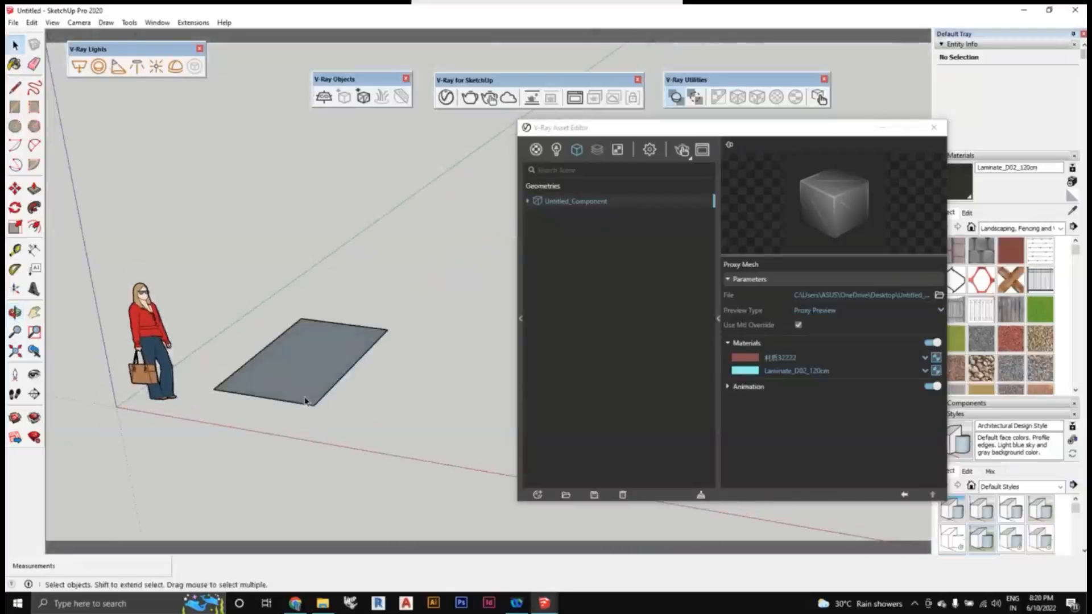
pyautogui.moveTo(324, 463); pyautogui.dragTo(324, 433, button='middle')
pyautogui.scroll(2, 286, 383)
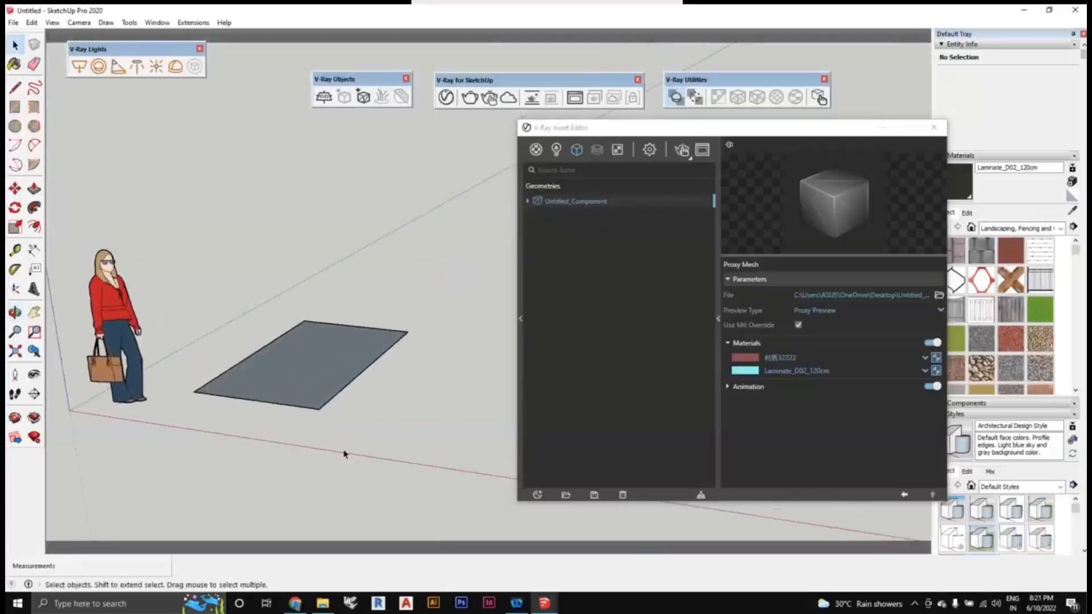
# Reverse the rectangle's face so its front side points up, and clear the selection
pyautogui.click(317, 385)
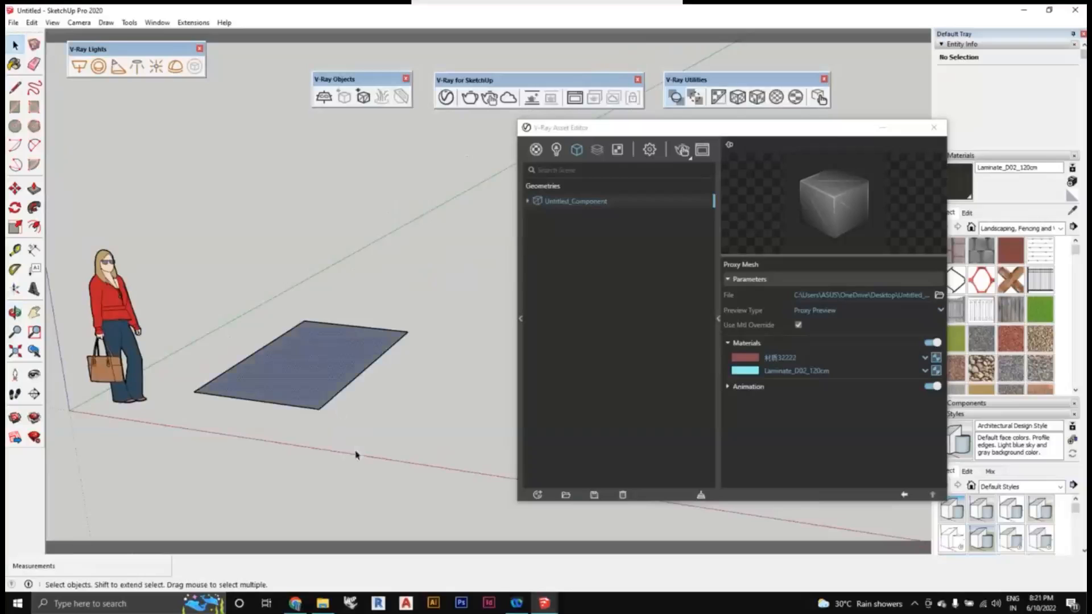
pyautogui.moveTo(355, 453)
pyautogui.mouseDown(button='middle')
pyautogui.moveTo(348, 301)
pyautogui.moveTo(377, 185)
pyautogui.moveTo(317, 444)
pyautogui.moveTo(341, 409)
pyautogui.moveTo(373, 457)
pyautogui.mouseUp(button='middle')
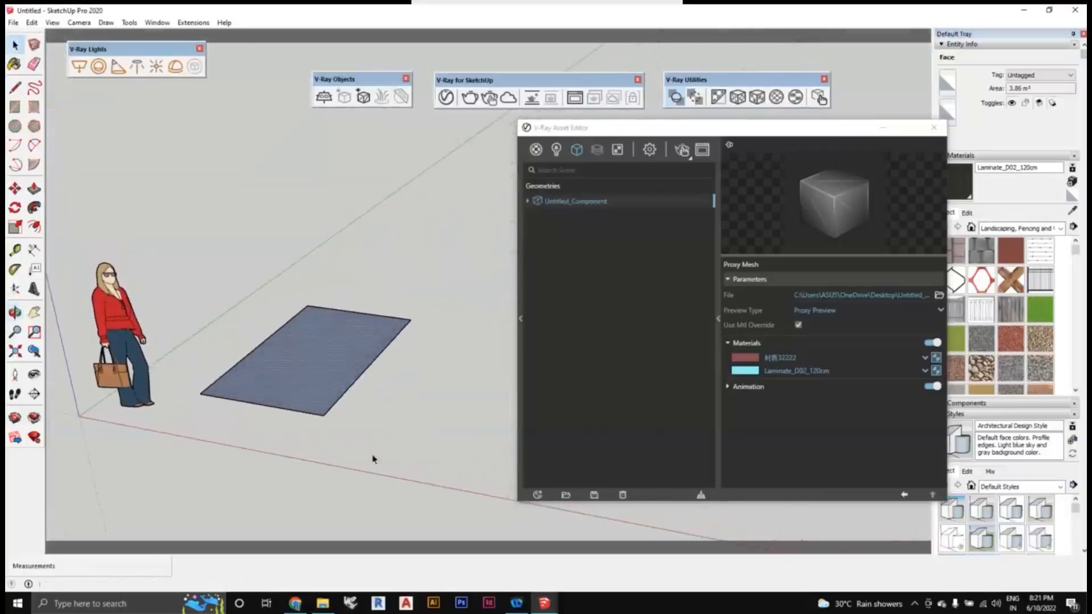
pyautogui.click(377, 445)
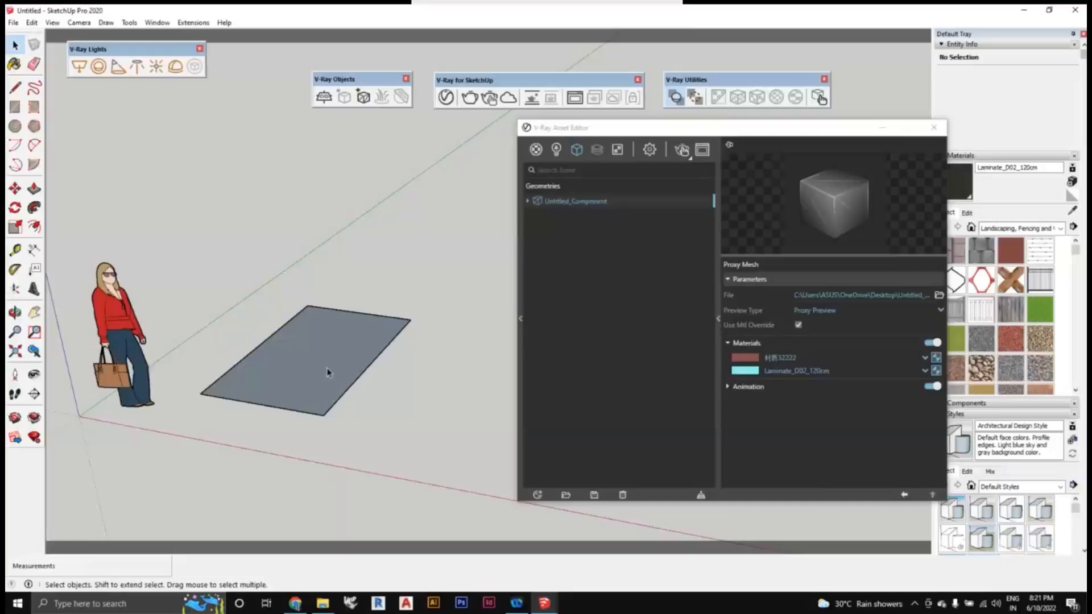
pyautogui.moveTo(363, 407); pyautogui.dragTo(361, 416, button='middle')
pyautogui.scroll(1, 249, 393)
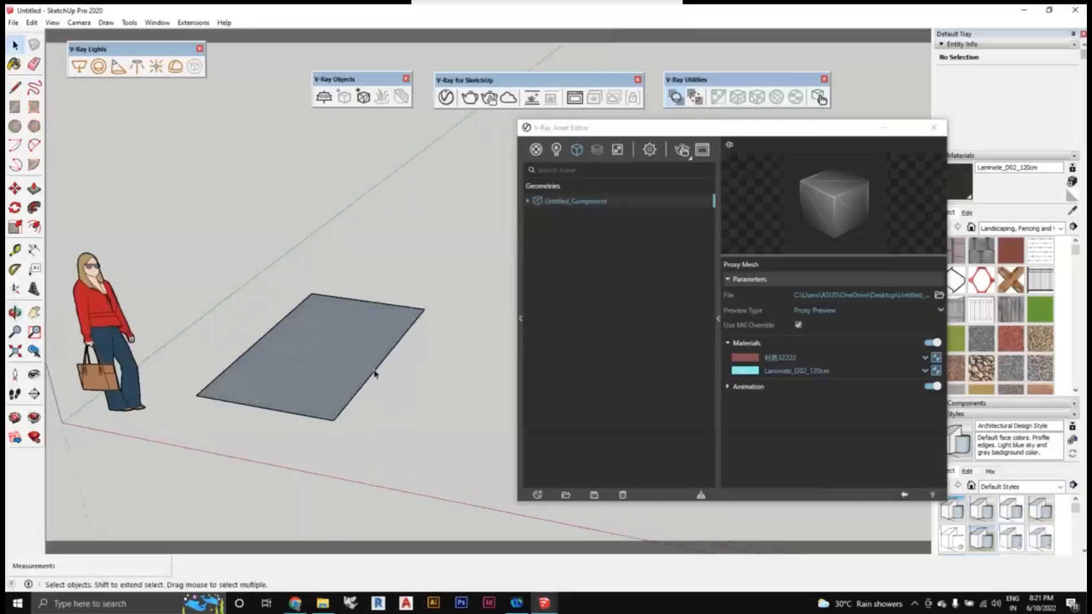
pyautogui.click(311, 367)
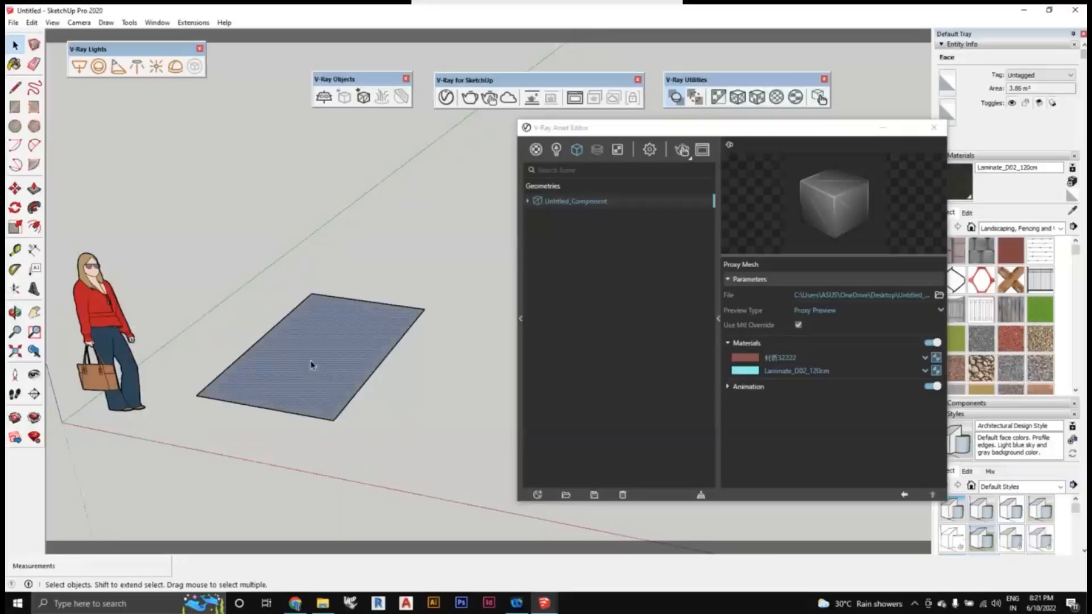
pyautogui.rightClick(311, 361)
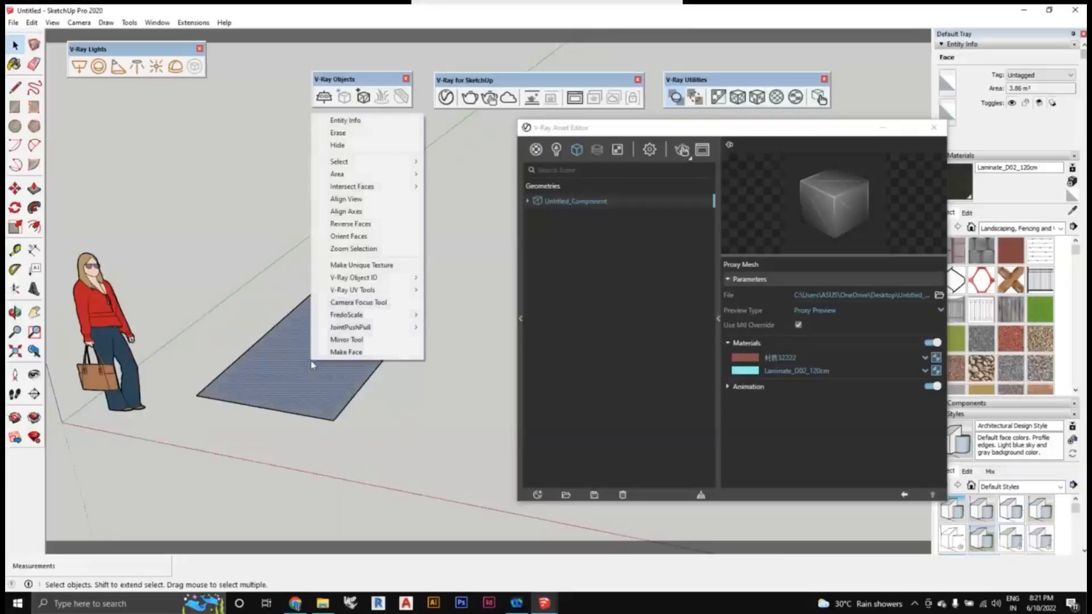
pyautogui.click(371, 224)
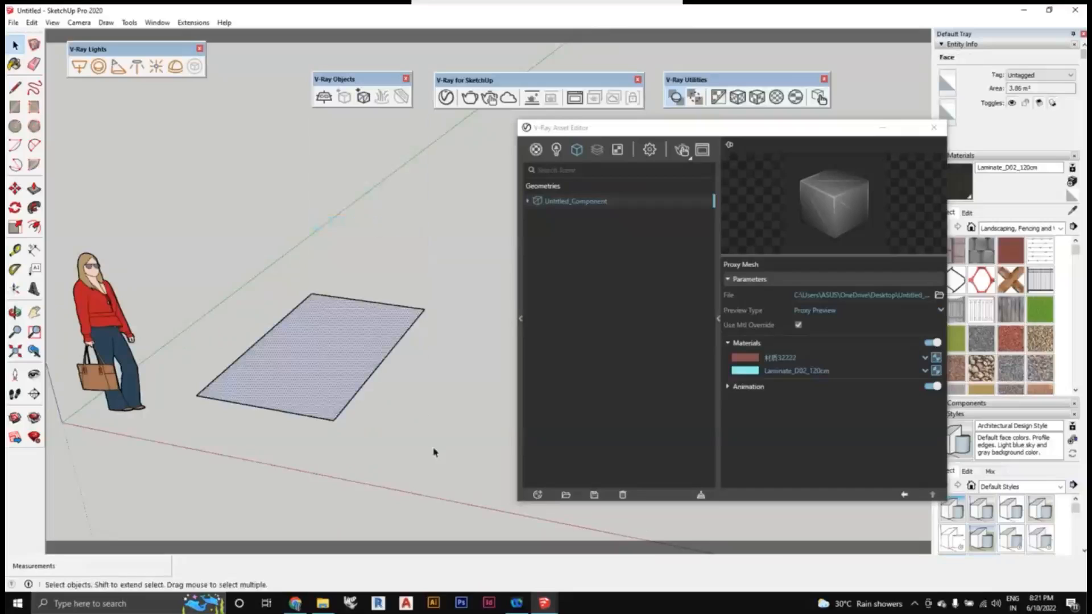
pyautogui.click(424, 438)
pyautogui.moveTo(414, 424)
pyautogui.mouseDown(button='middle')
pyautogui.moveTo(334, 410)
pyautogui.moveTo(434, 433)
pyautogui.mouseUp(button='middle')
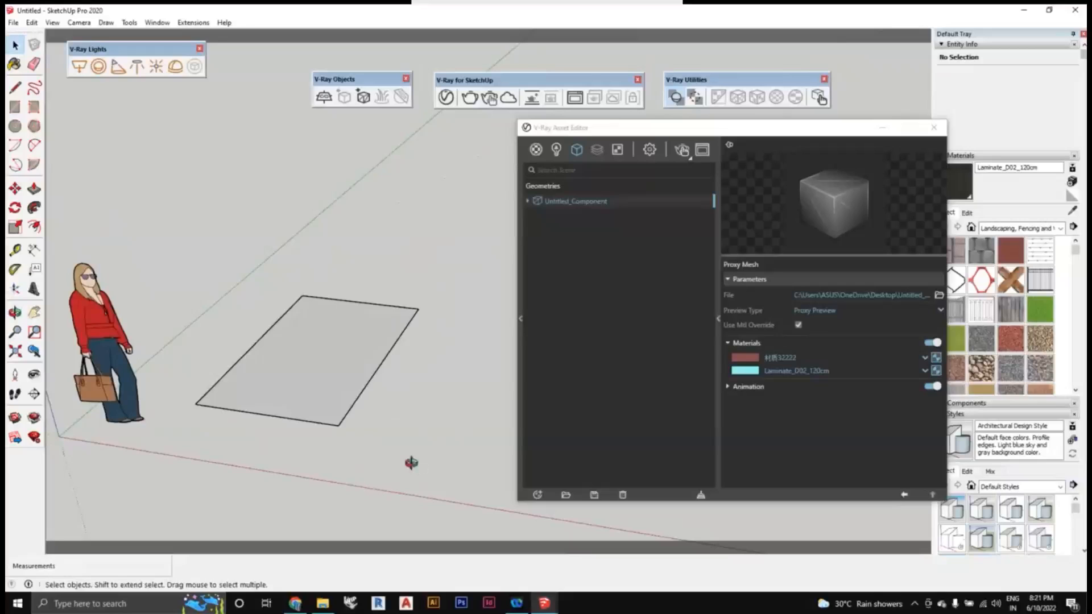
# Group the rectangle's face together with its edges and deselect it
pyautogui.moveTo(410, 463); pyautogui.dragTo(327, 389, button='middle')
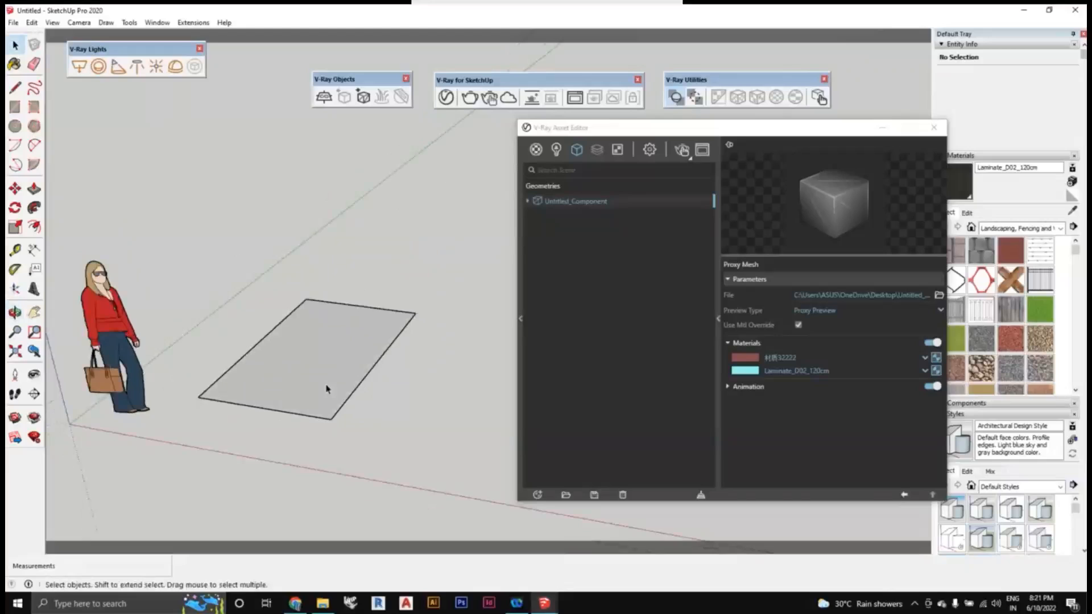
pyautogui.doubleClick(327, 389)
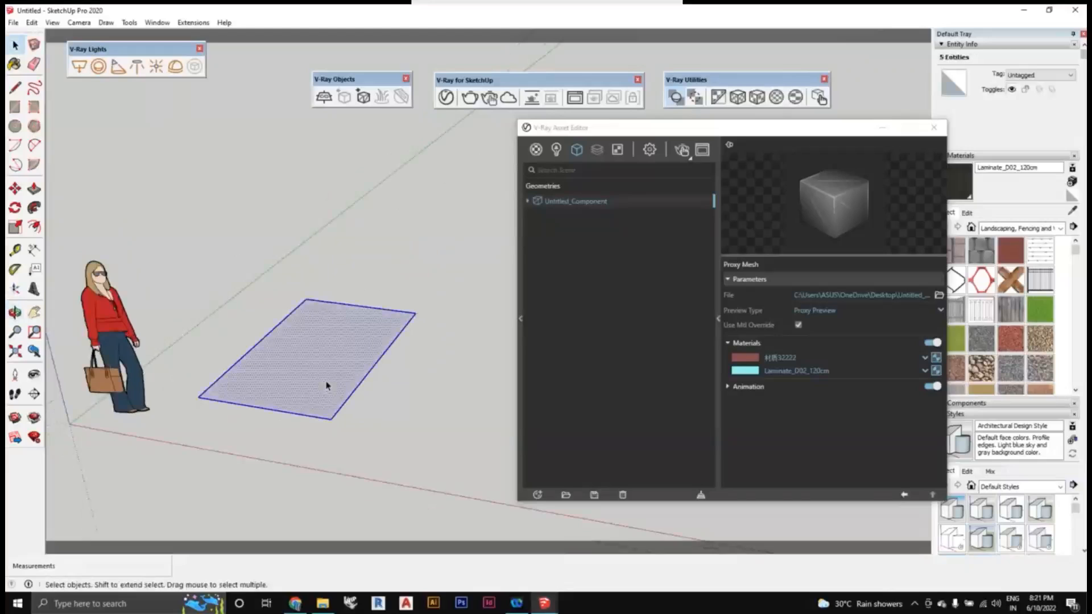
pyautogui.rightClick(329, 381)
pyautogui.click(367, 223)
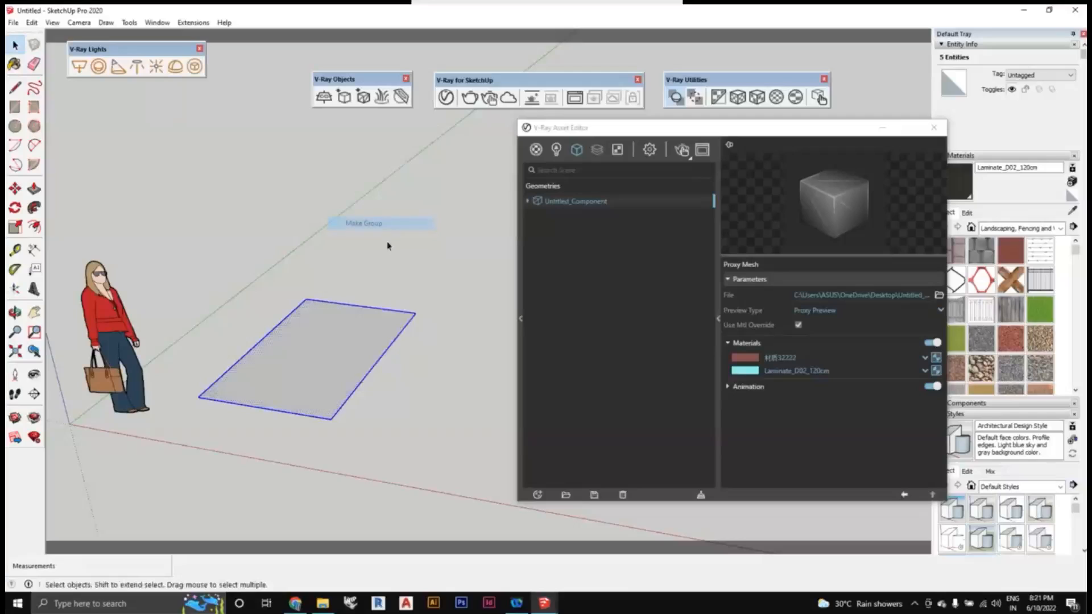
pyautogui.click(428, 442)
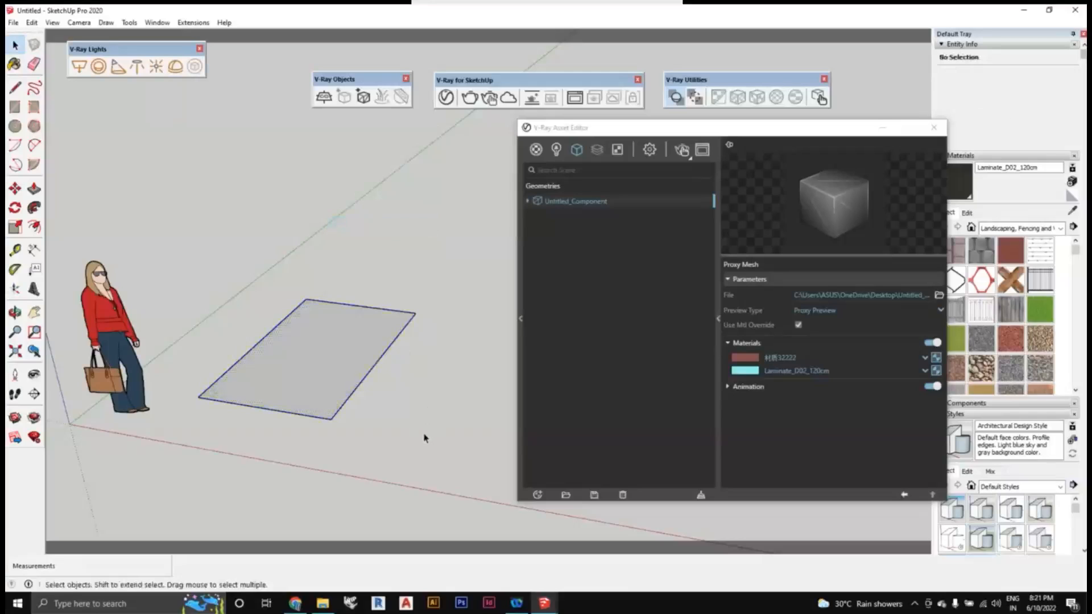
pyautogui.moveTo(415, 429); pyautogui.dragTo(381, 404, button='middle')
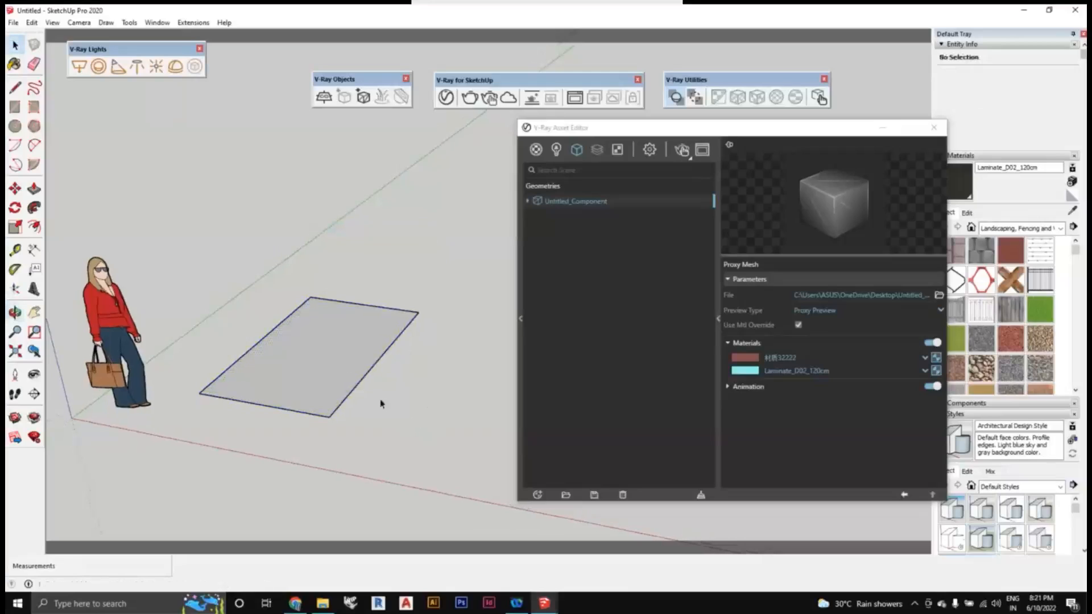
# Add V-Ray Fur to the rectangle group and show the Fur object's parameters
pyautogui.click(349, 371)
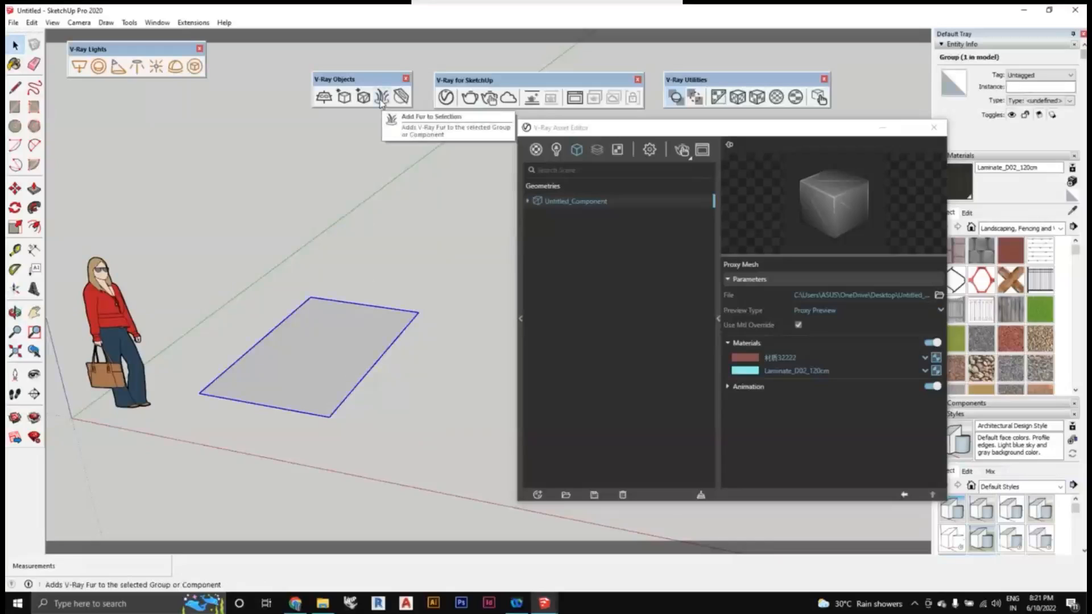
pyautogui.click(382, 99)
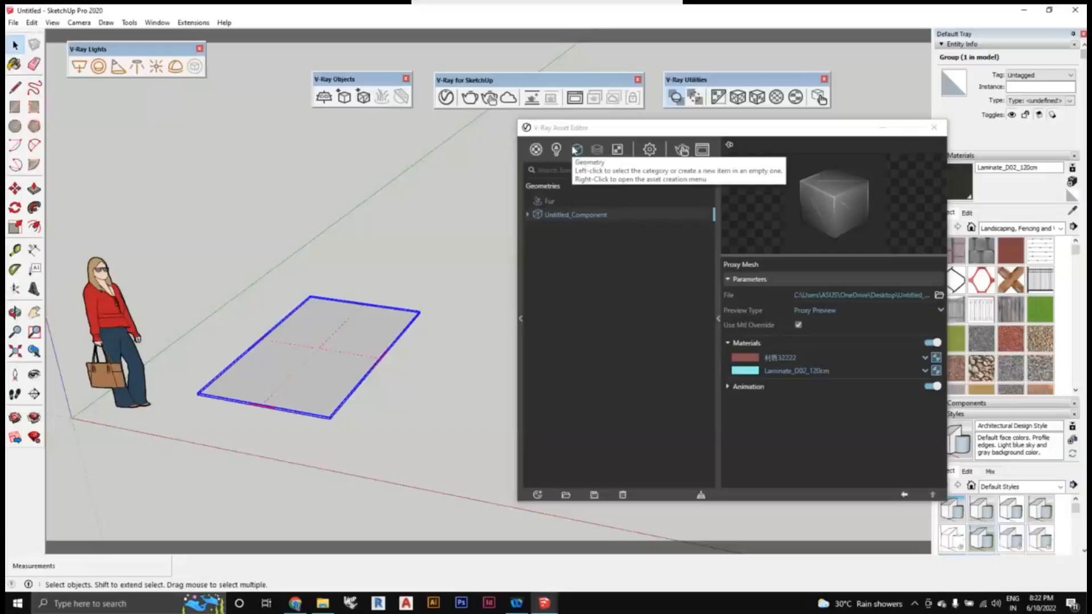
pyautogui.click(549, 201)
pyautogui.scroll(3, 395, 397)
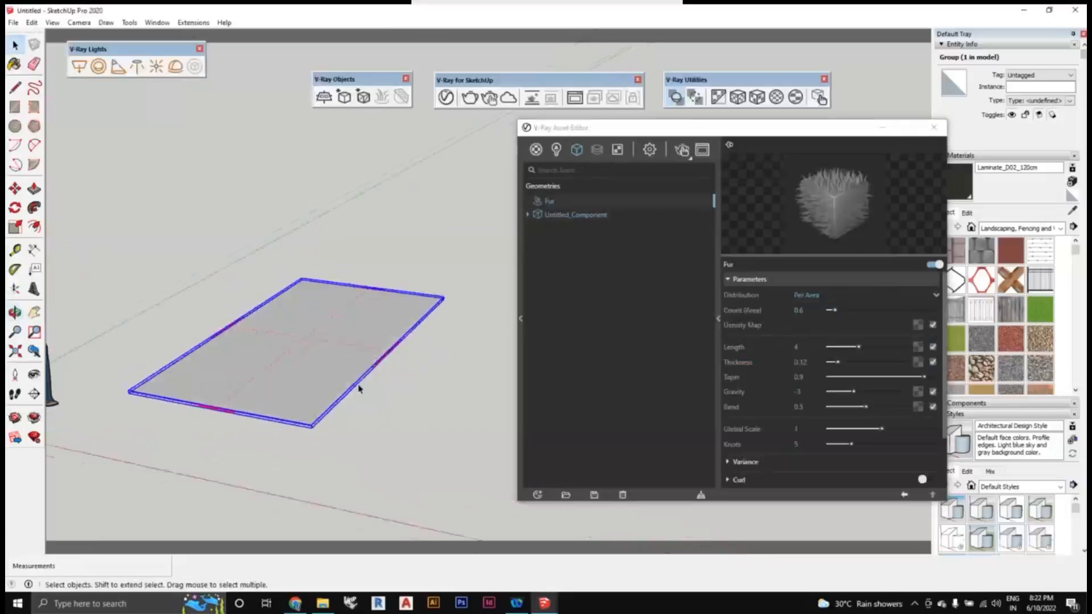
pyautogui.moveTo(316, 407); pyautogui.dragTo(126, 361, button='middle')
pyautogui.scroll(4, 403, 344)
pyautogui.scroll(-3, 367, 416)
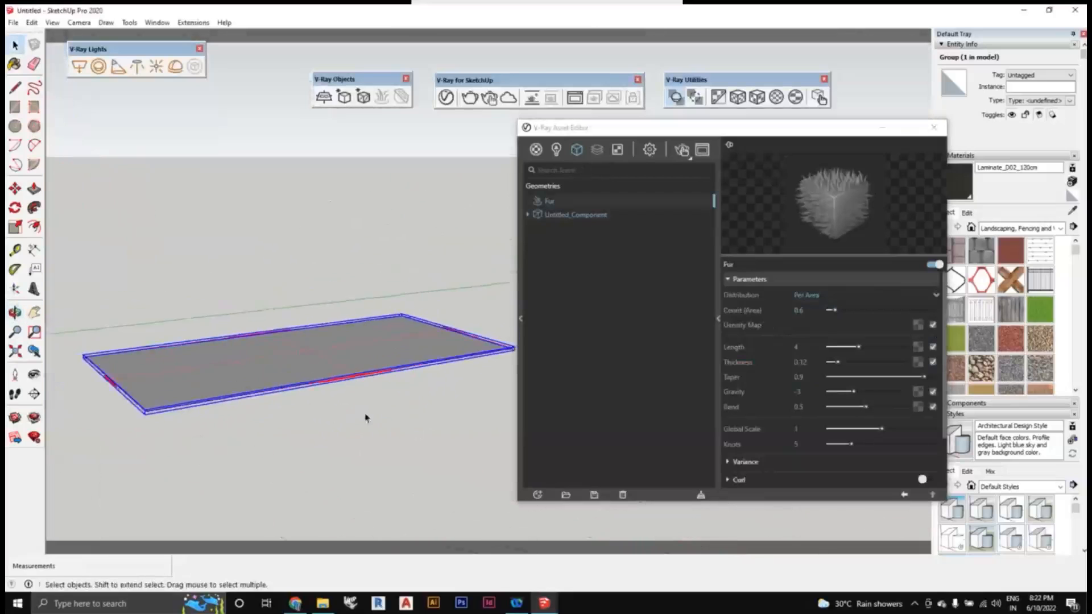
pyautogui.moveTo(365, 418); pyautogui.dragTo(513, 347, button='middle')
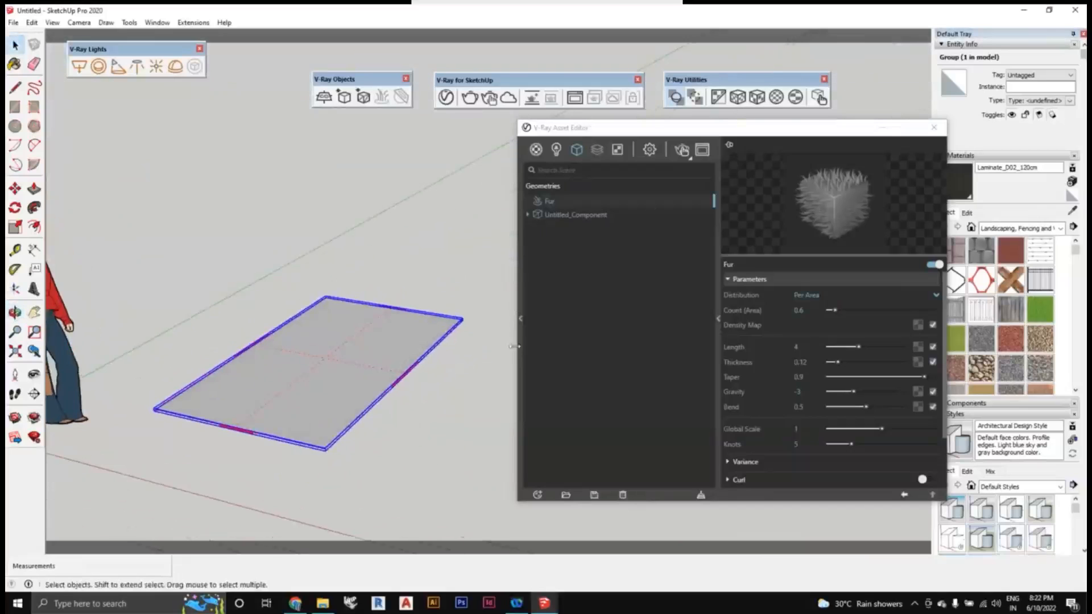
# Render the fur interactively, inspect it enlarged in the frame buffer, and place the restored frame buffer clear of the Asset Editor
pyautogui.click(683, 151)
pyautogui.click(683, 151)
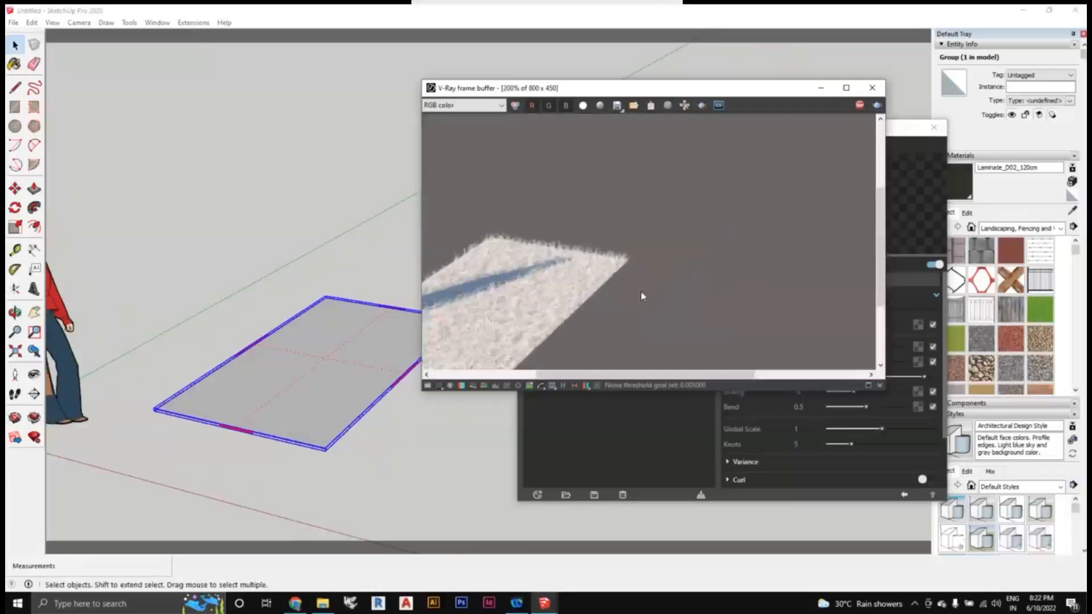
pyautogui.scroll(-2, 644, 277)
pyautogui.scroll(5, 312, 455)
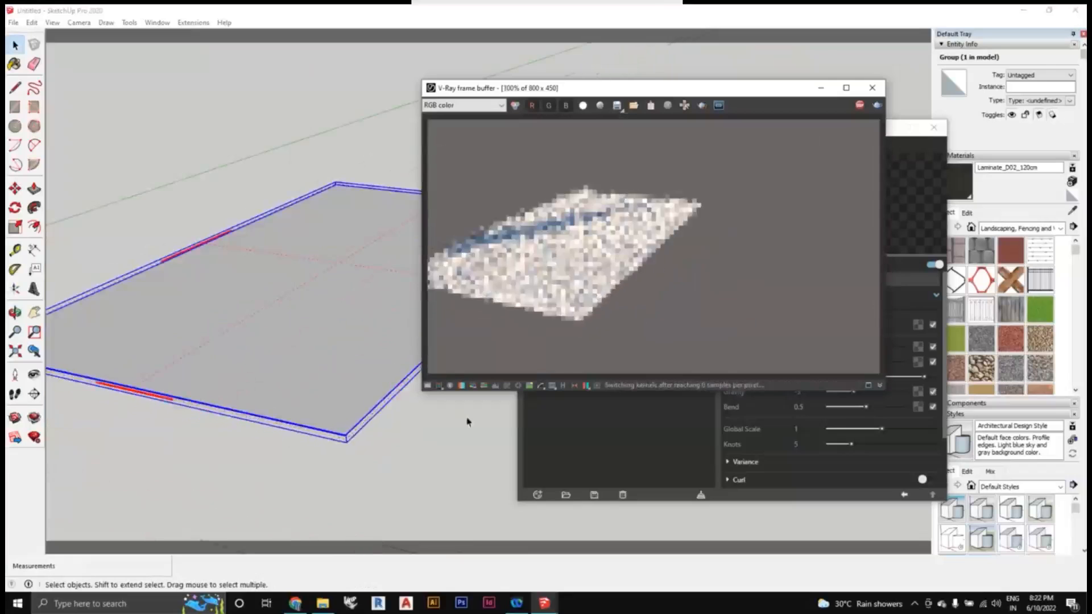
pyautogui.scroll(2, 317, 454)
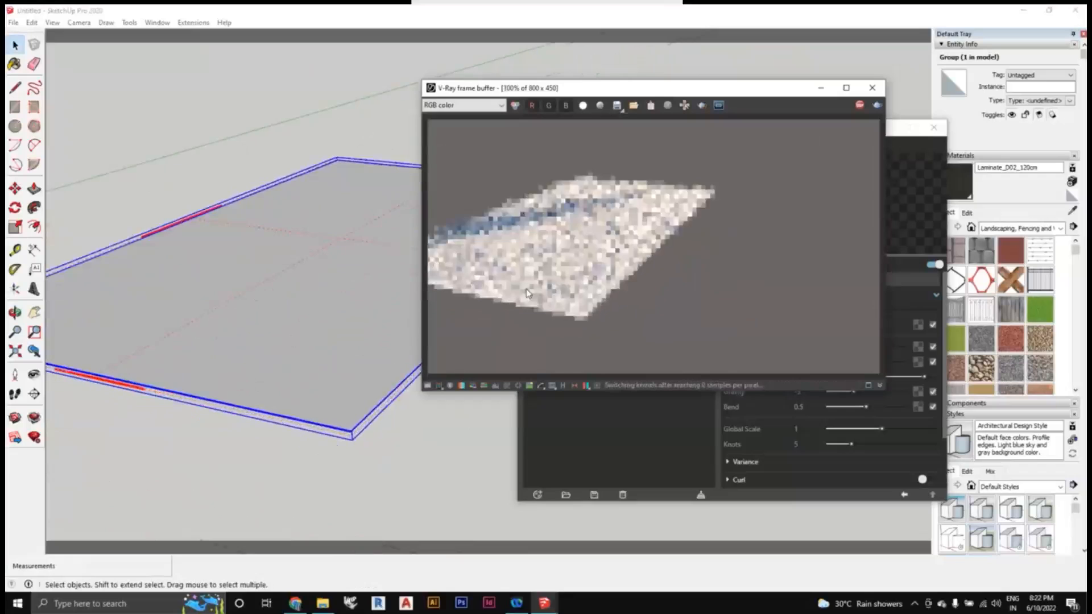
pyautogui.doubleClick(629, 90)
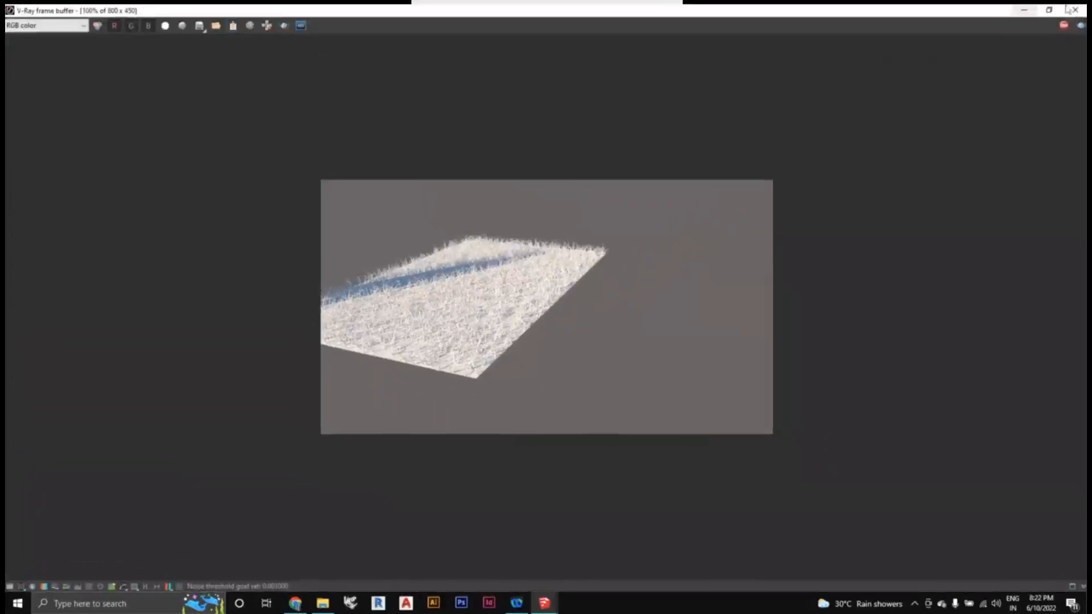
pyautogui.click(1050, 10)
pyautogui.moveTo(691, 91); pyautogui.dragTo(319, 201)
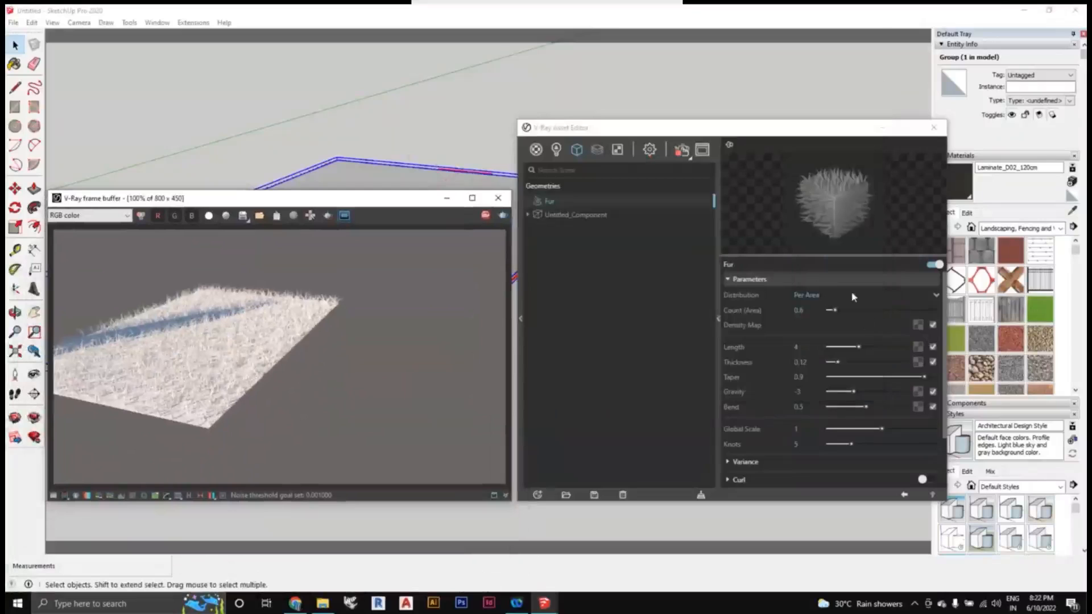
# Disable the Fur object to compare the bare rectangle in the live render, and enable it again
pyautogui.scroll(-1, 847, 369)
pyautogui.scroll(1, 853, 323)
pyautogui.click(933, 269)
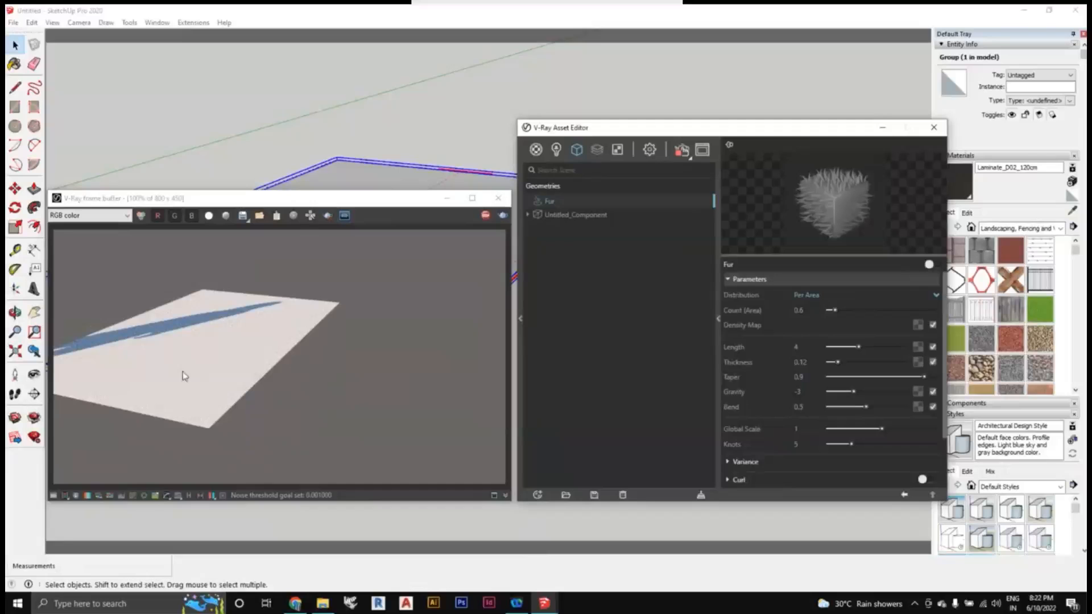
pyautogui.scroll(1, 212, 369)
pyautogui.scroll(-2, 214, 369)
pyautogui.scroll(1, 239, 367)
pyautogui.scroll(1, 379, 120)
pyautogui.moveTo(380, 119); pyautogui.dragTo(420, 155, button='middle')
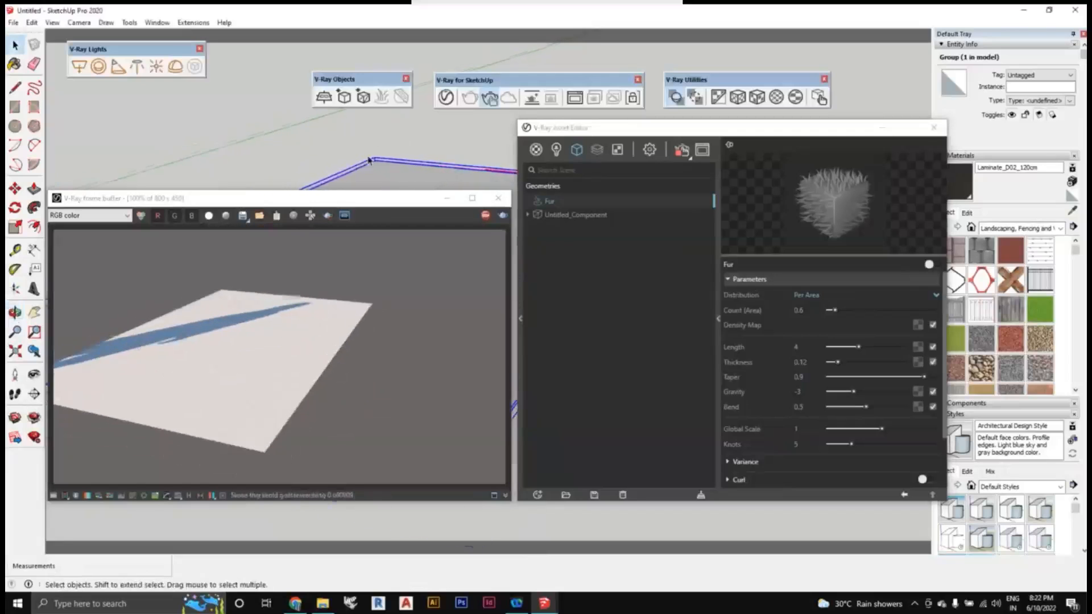
pyautogui.click(932, 265)
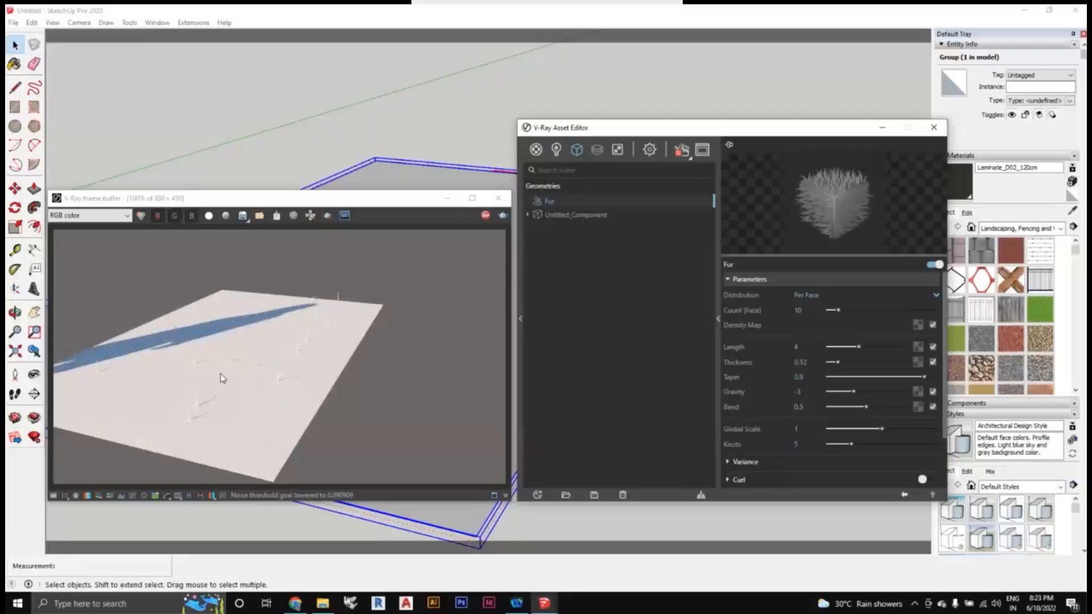
# Distribute the fur per area and raise its count to 2.1, checking the density in the live render
pyautogui.scroll(1, 222, 378)
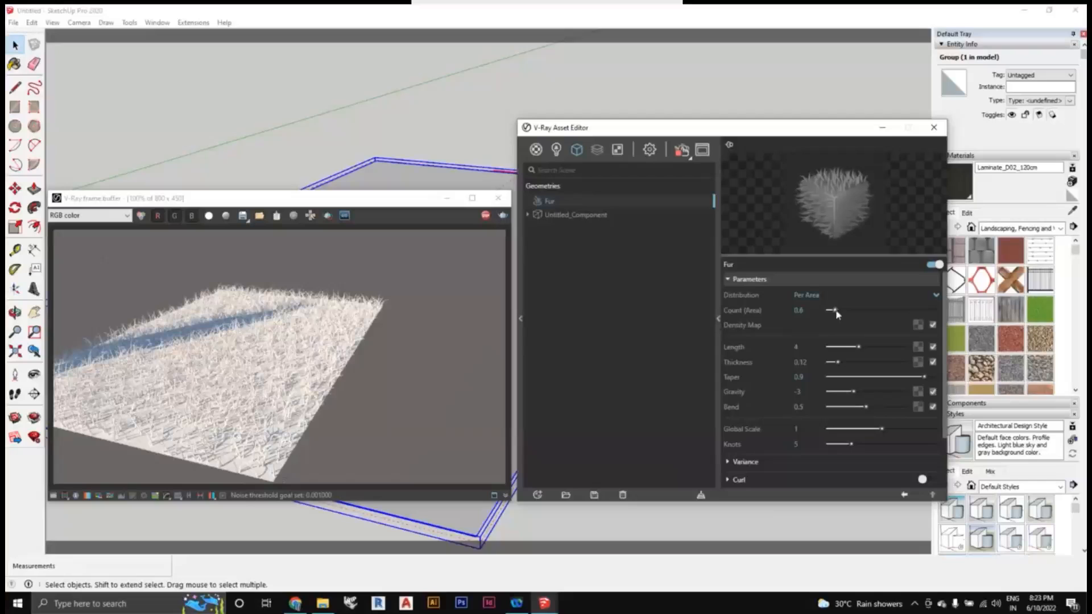
pyautogui.click(856, 311)
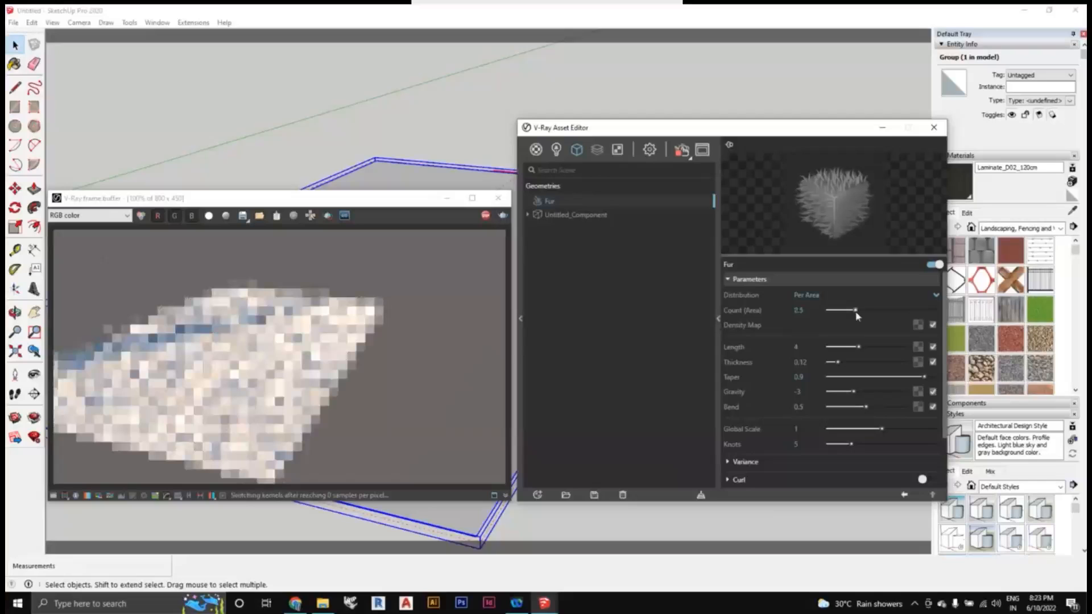
pyautogui.moveTo(856, 312); pyautogui.dragTo(851, 312)
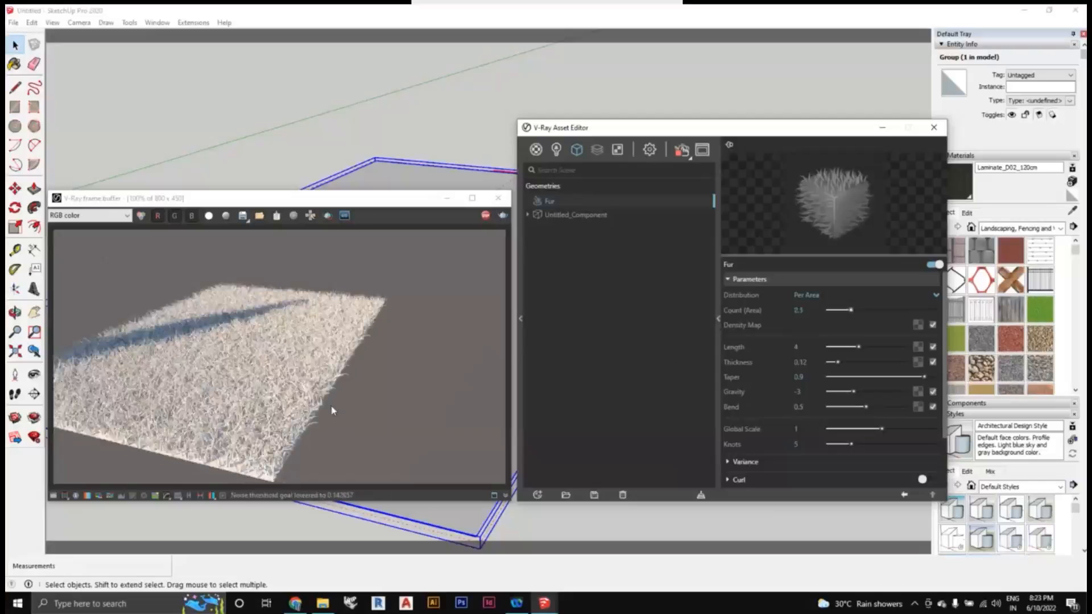
pyautogui.moveTo(432, 120); pyautogui.dragTo(428, 237, button='middle')
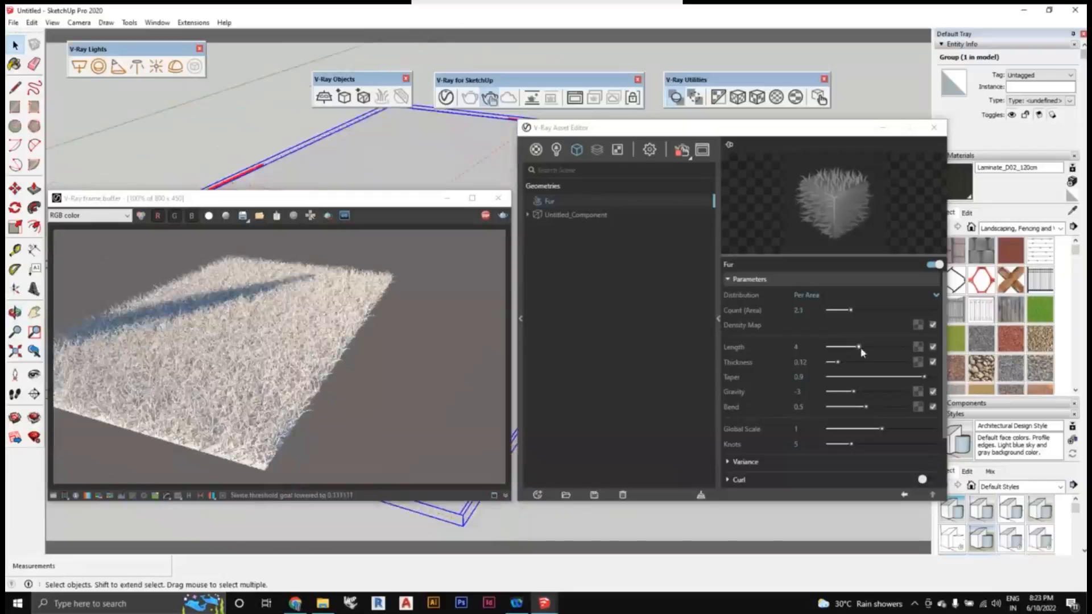
# Try several longer fur lengths in the live render, then set the length to 7.31 and the count per area to 1.8
pyautogui.scroll(-2, 935, 349)
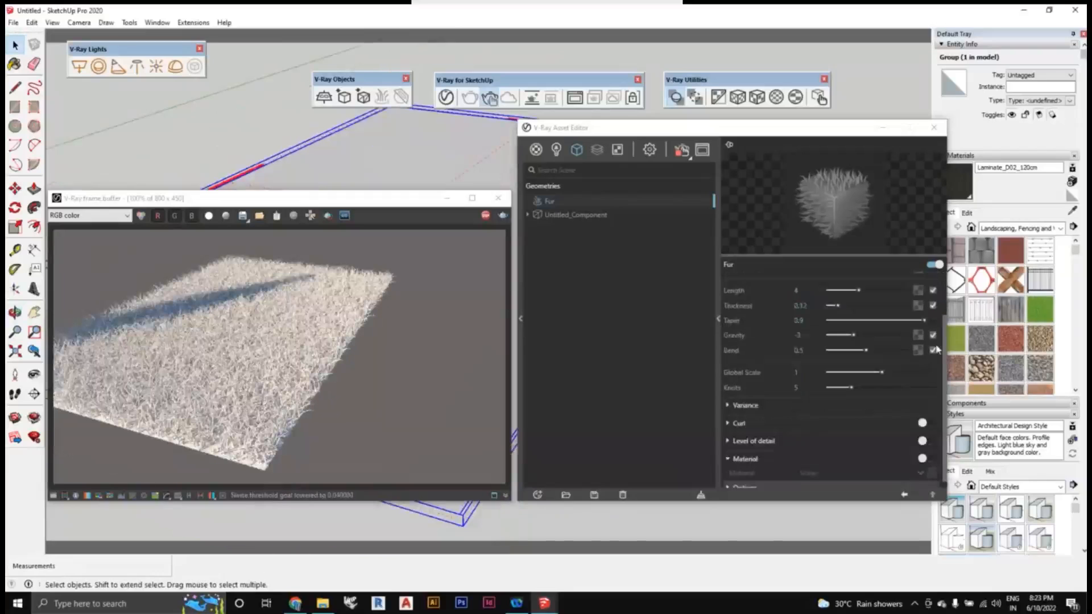
pyautogui.scroll(1, 936, 349)
pyautogui.scroll(-1, 927, 414)
pyautogui.scroll(1, 925, 417)
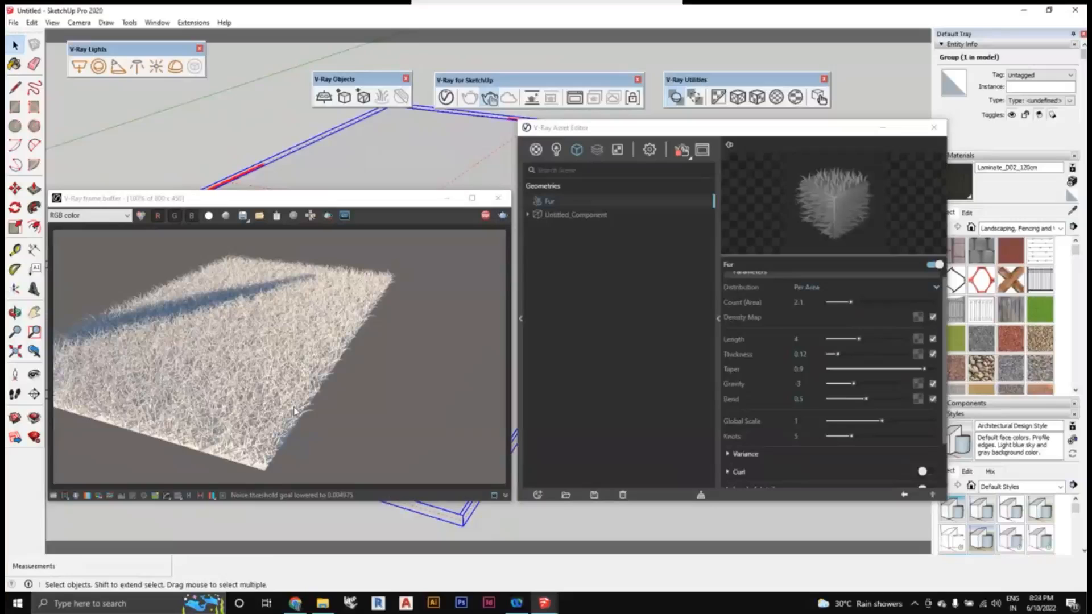
pyautogui.click(857, 340)
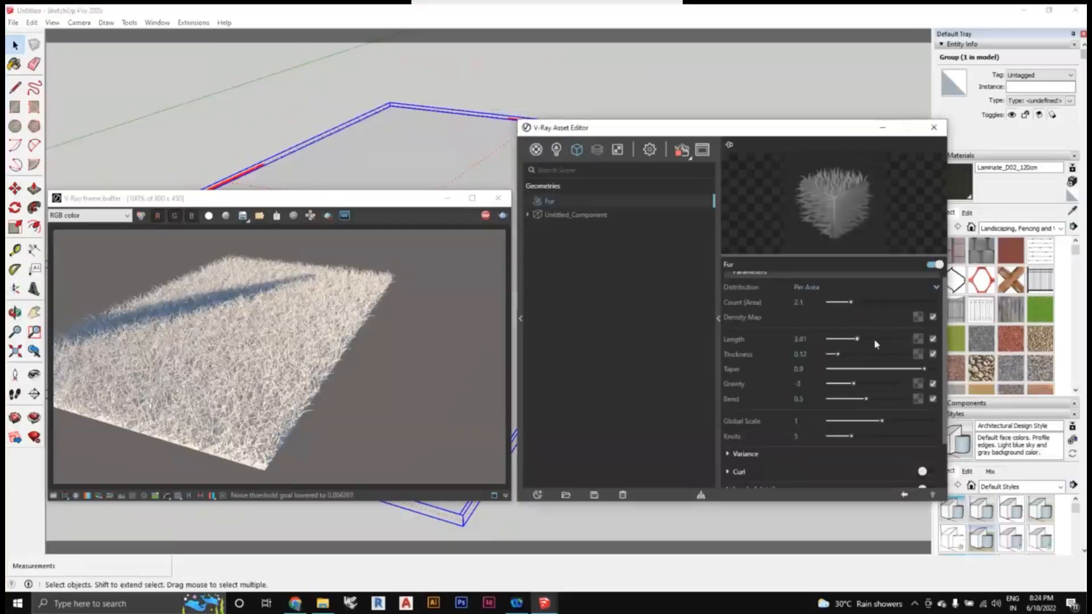
pyautogui.click(876, 343)
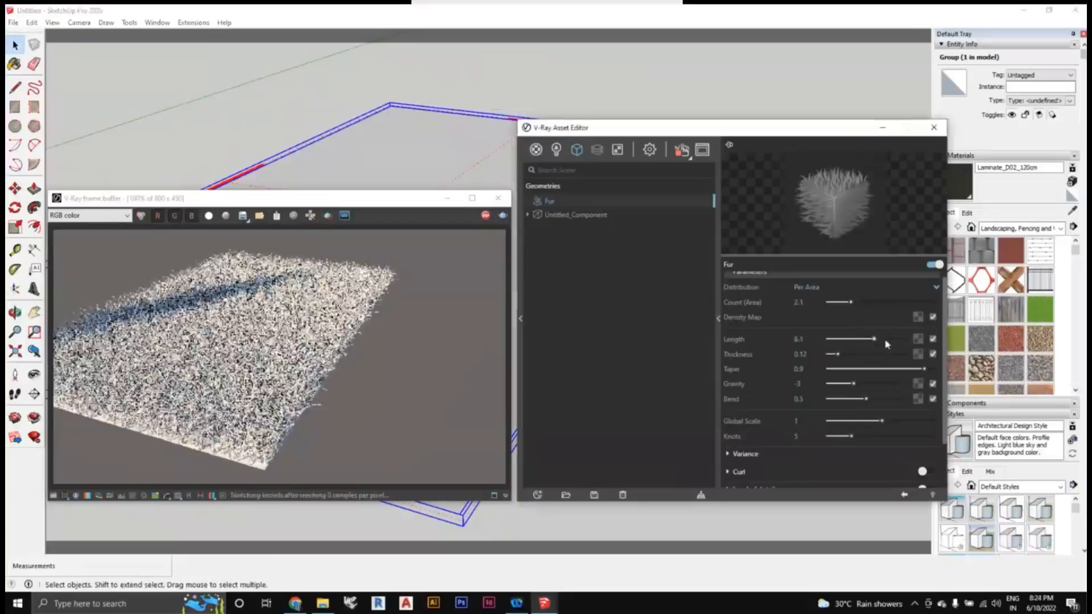
pyautogui.click(885, 339)
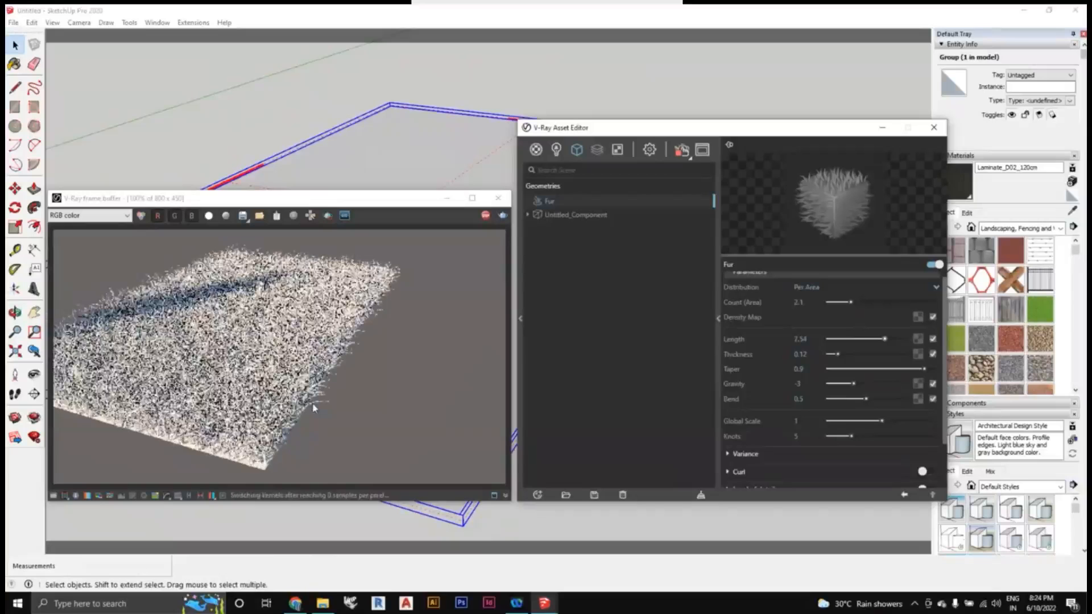
pyautogui.click(344, 214)
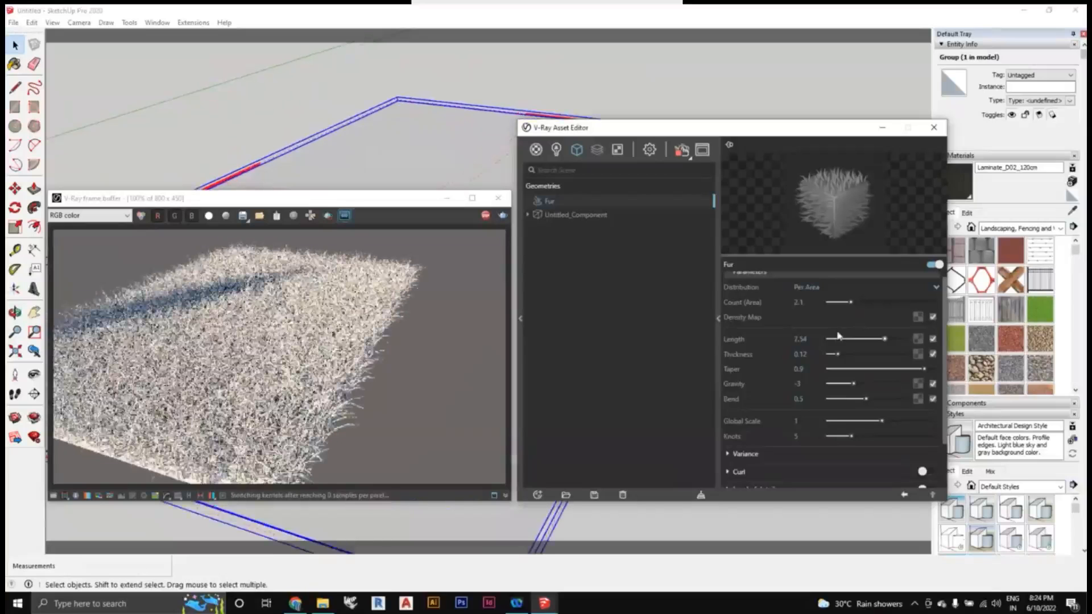
pyautogui.click(900, 339)
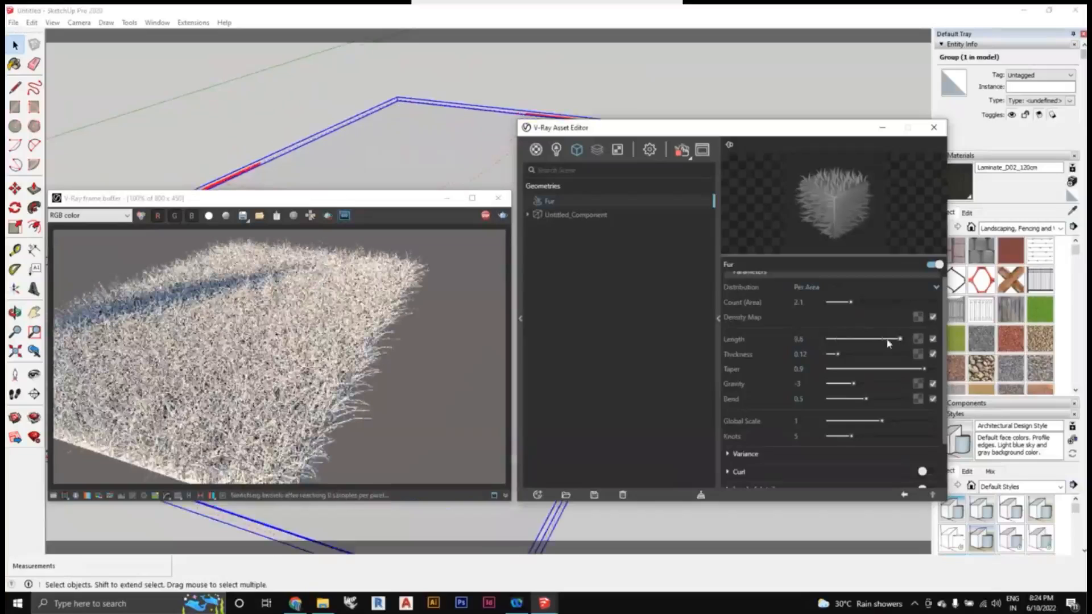
pyautogui.click(886, 339)
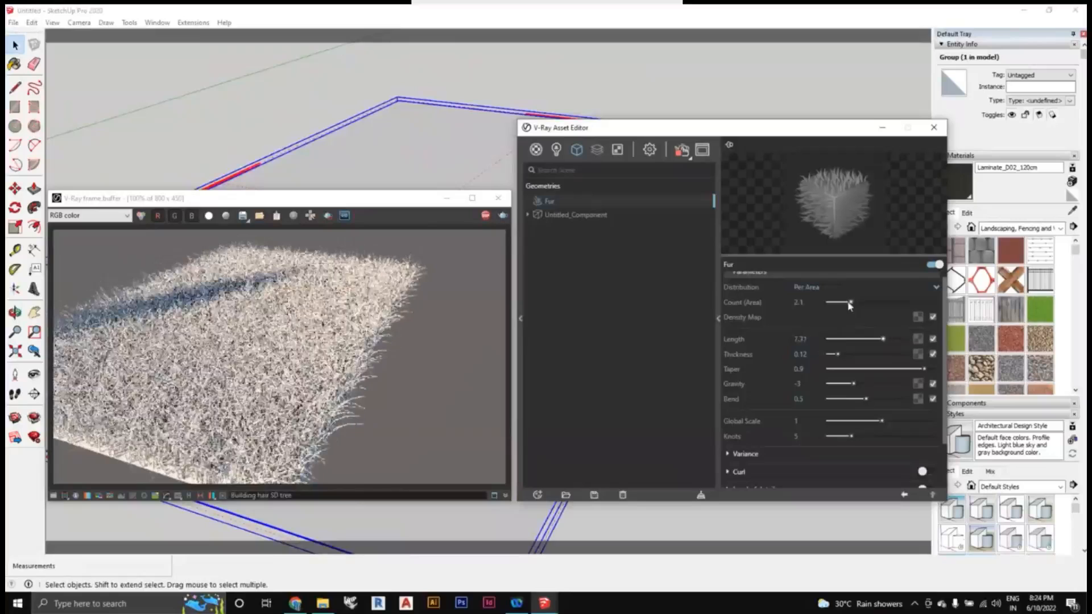
pyautogui.click(848, 302)
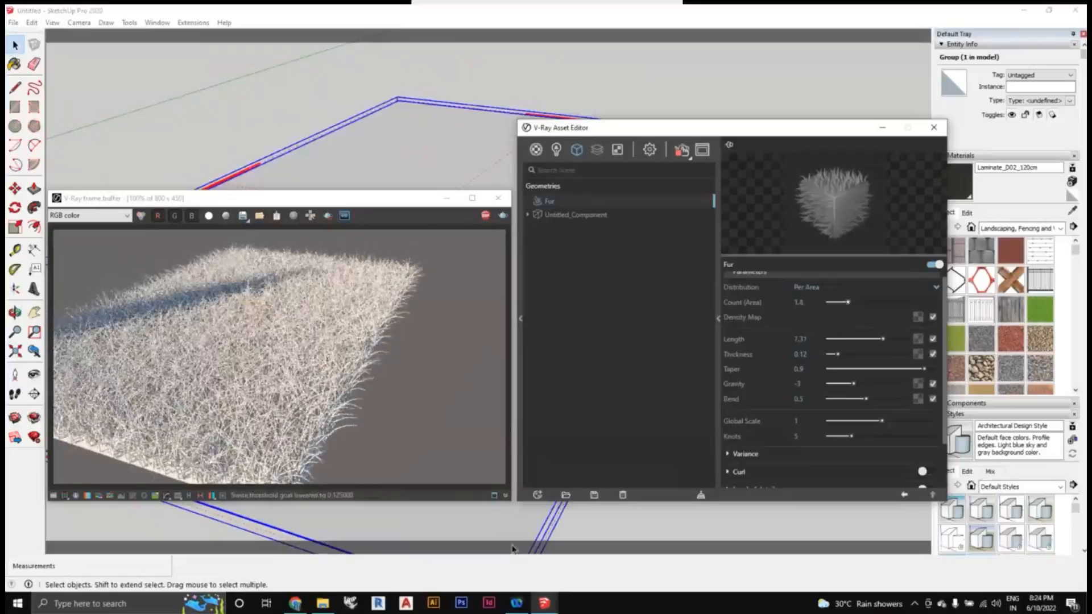
# Try a fur thickness of 0.33 on a close-up of the live render and return it to 0.12
pyautogui.scroll(3, 512, 546)
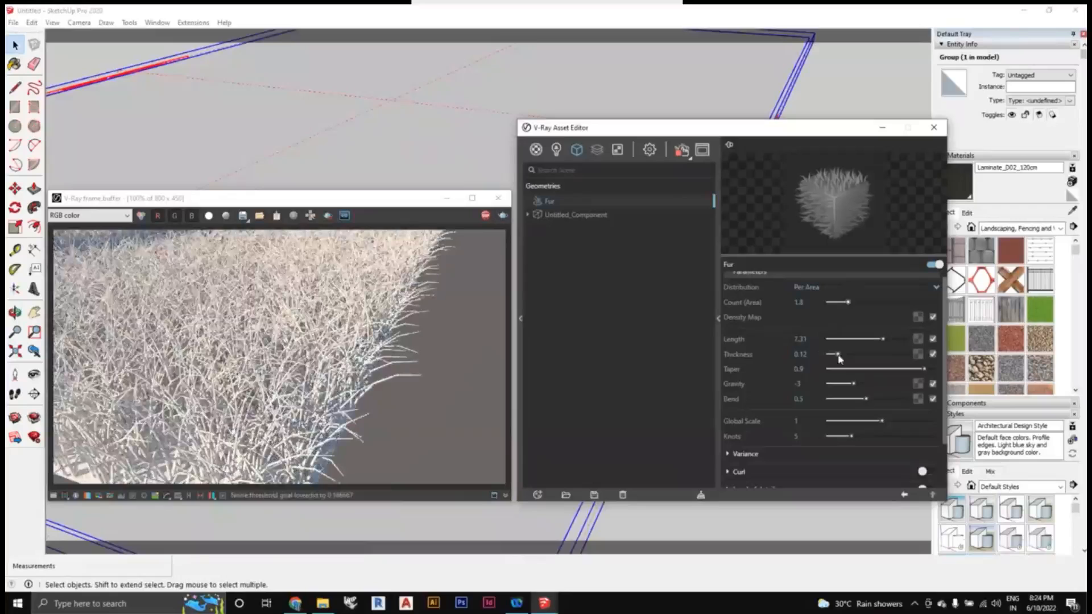
pyautogui.moveTo(839, 355); pyautogui.dragTo(852, 357)
pyautogui.click(854, 357)
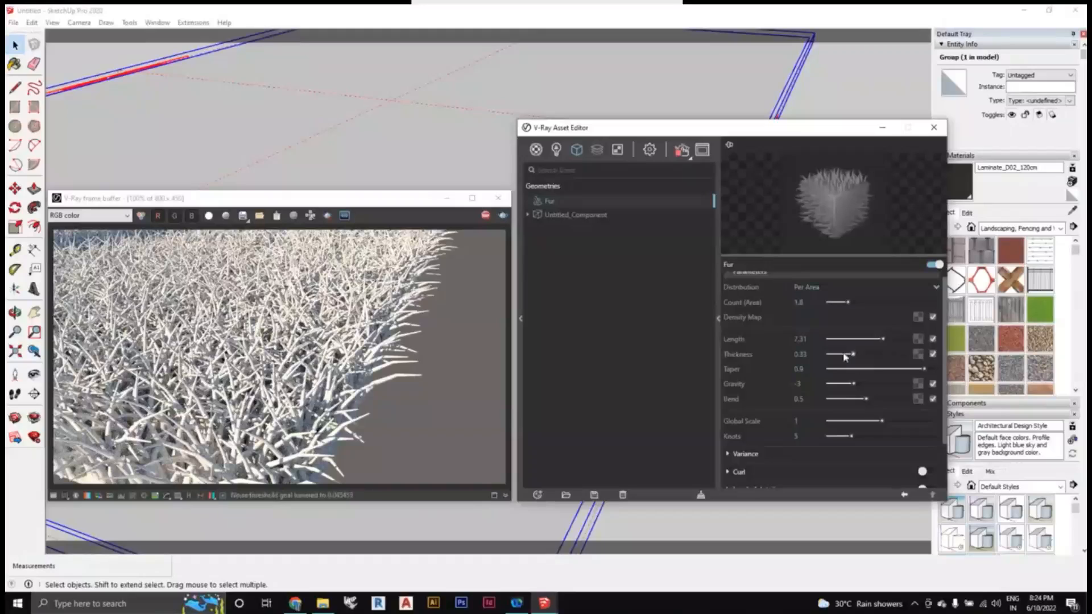
pyautogui.moveTo(845, 356); pyautogui.dragTo(836, 357)
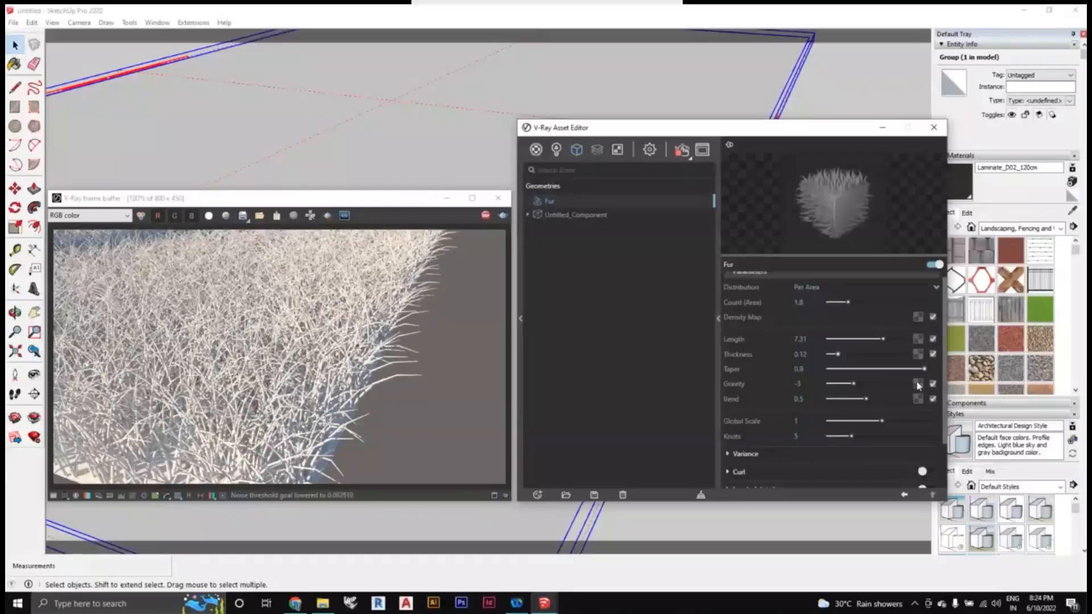
# Lower the fur taper to 0.3, try thicknesses up to 0.88 in close-up, and set the thickness to 0.18
pyautogui.moveTo(919, 374); pyautogui.dragTo(859, 374)
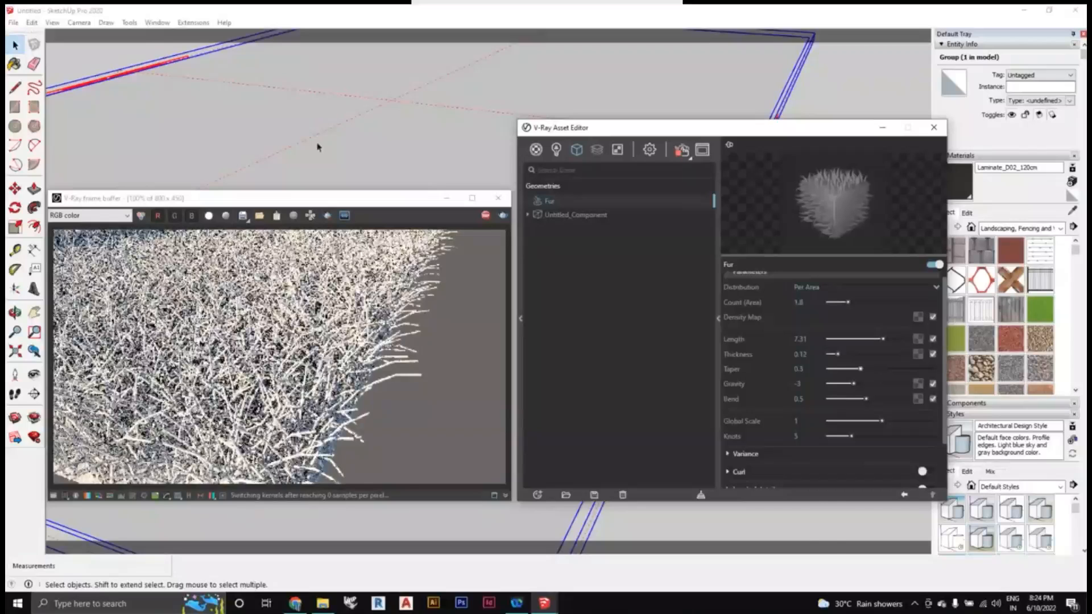
pyautogui.scroll(1, 317, 146)
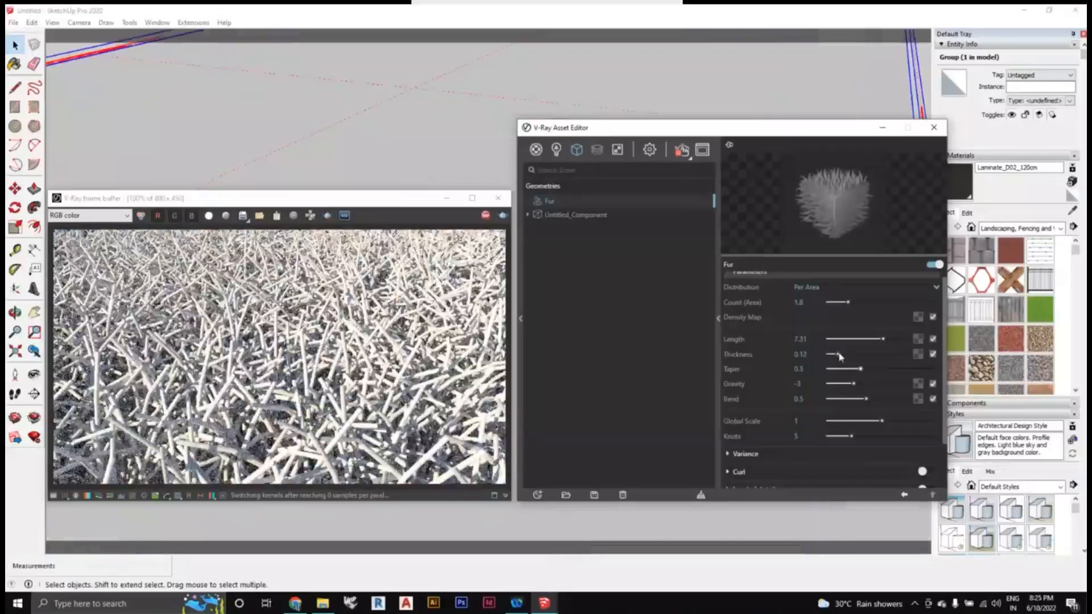
pyautogui.click(866, 355)
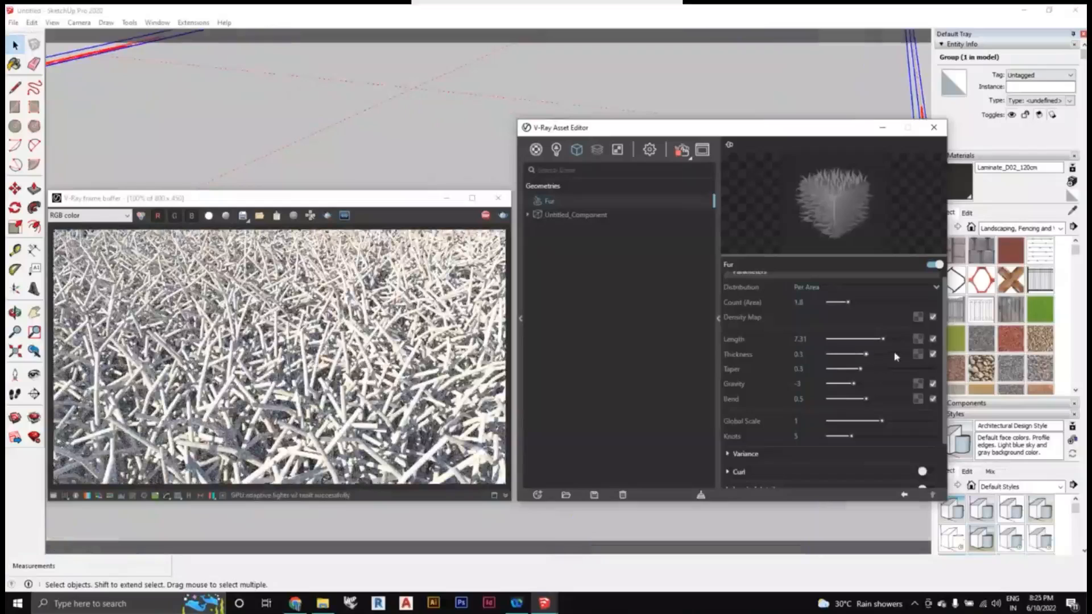
pyautogui.click(895, 355)
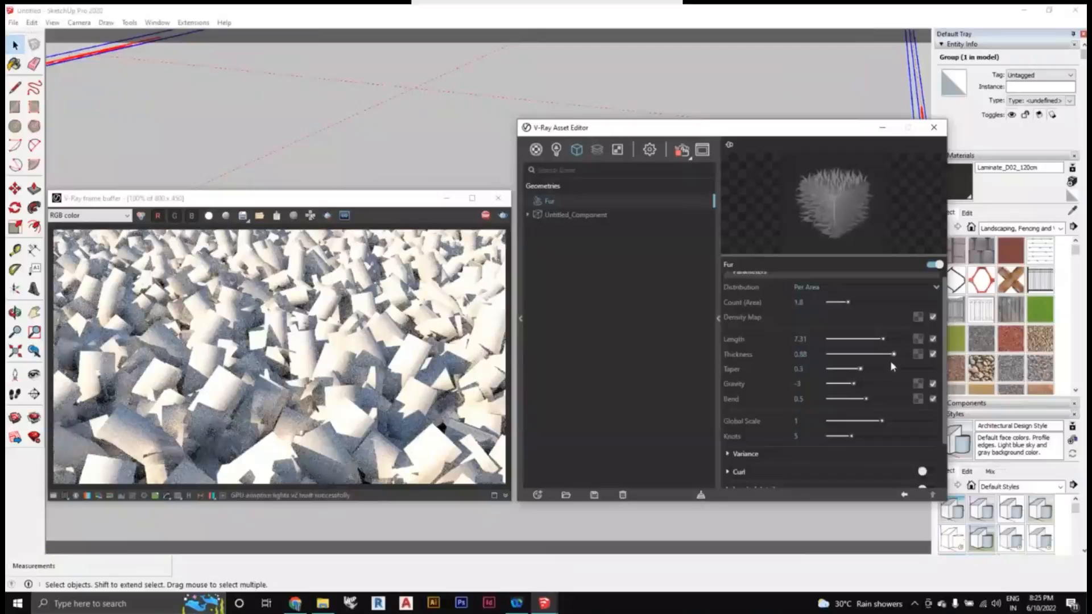
pyautogui.click(848, 356)
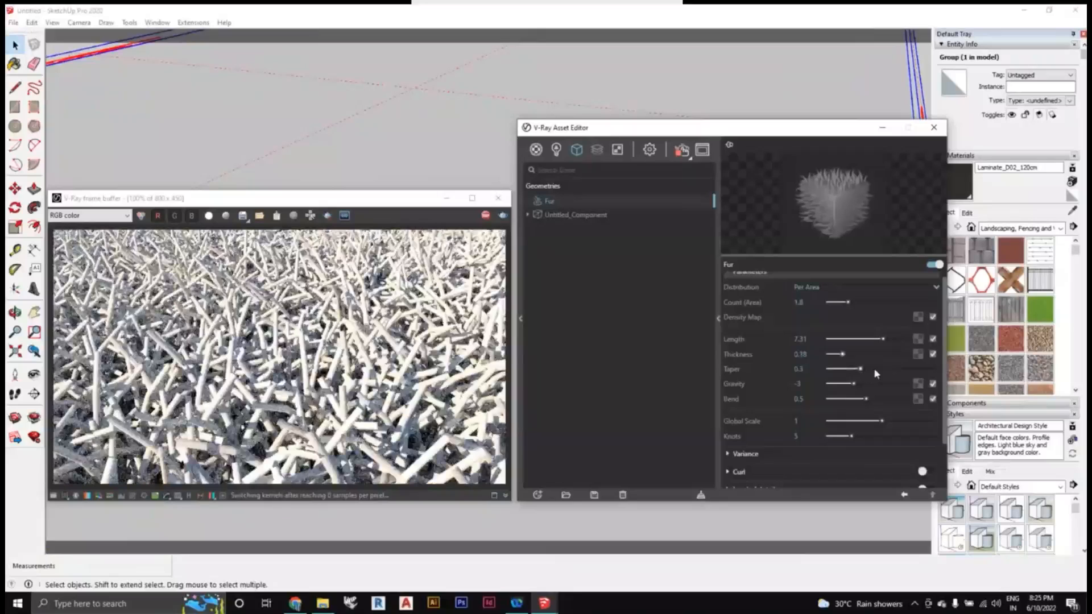
# Raise the fur taper through 0.7 to 0.9 to narrow the strand tips in the live render
pyautogui.click(876, 370)
pyautogui.click(901, 369)
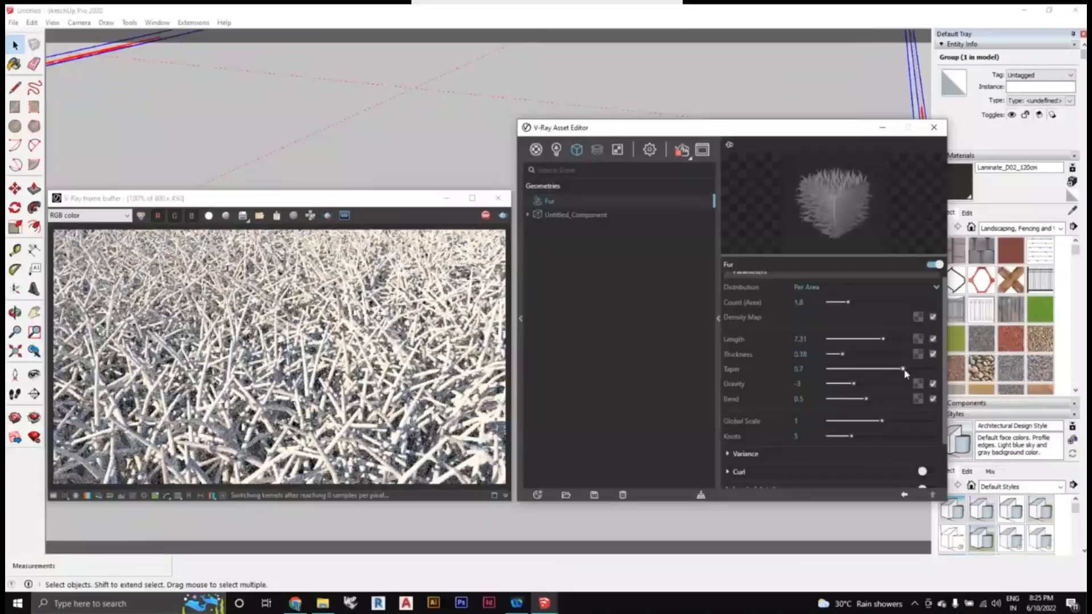
pyautogui.moveTo(905, 370); pyautogui.dragTo(925, 369)
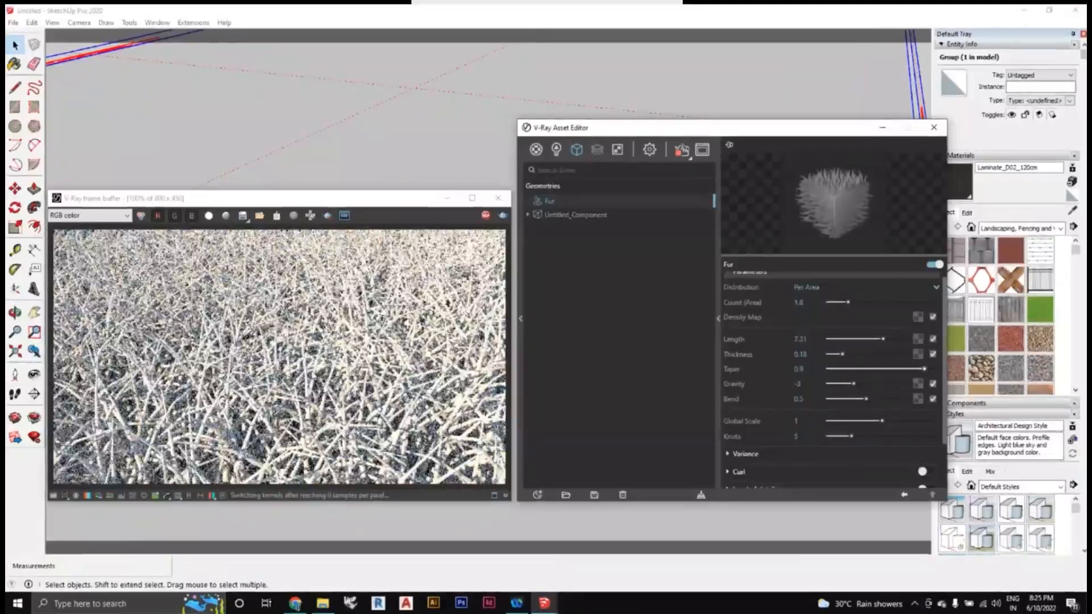
pyautogui.scroll(-1, 367, 165)
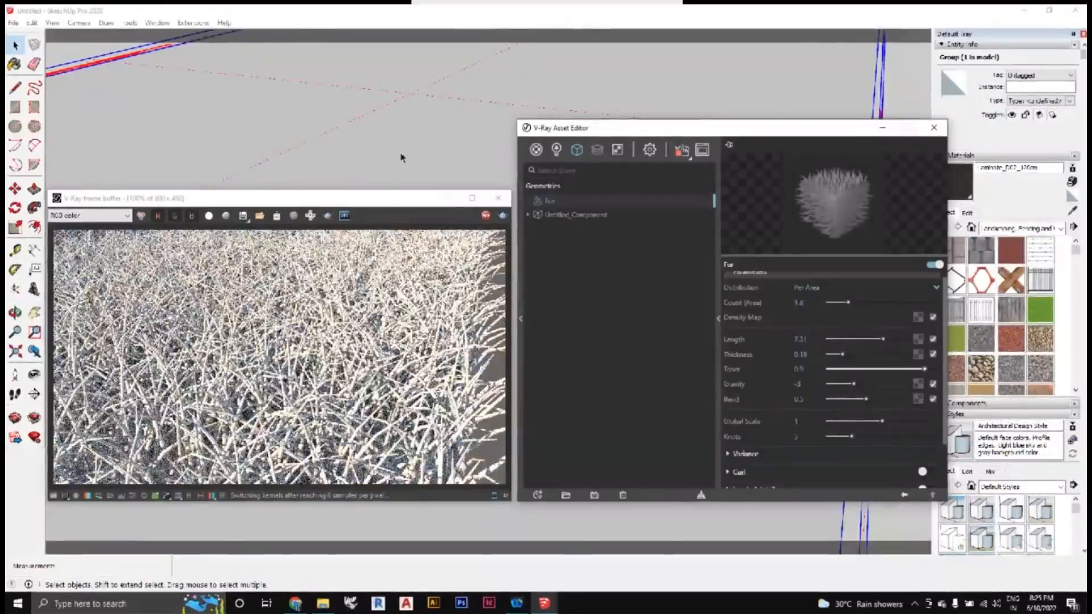
# Try a fur gravity of -0.7, set it to -3.9, and set the bend to 0.5 after comparing 0.7 and 0.2
pyautogui.scroll(2, 403, 159)
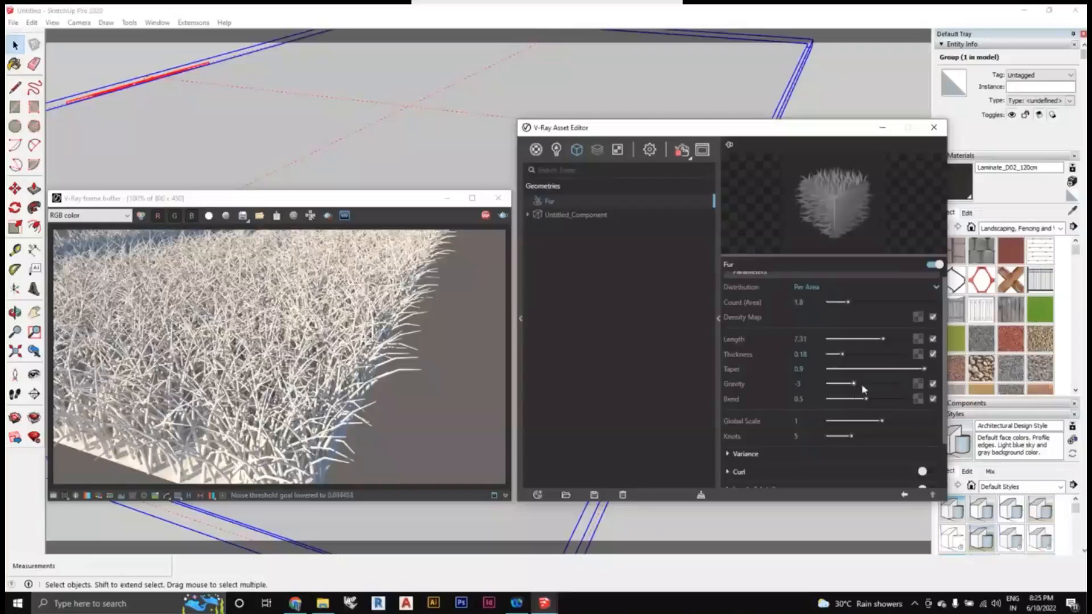
pyautogui.moveTo(854, 383); pyautogui.dragTo(883, 385)
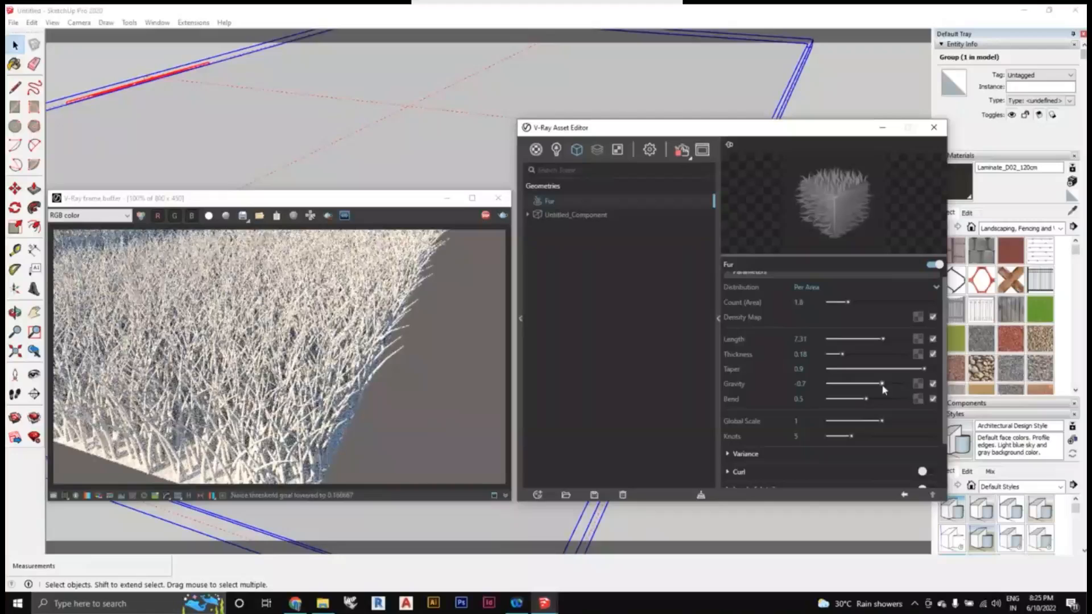
pyautogui.moveTo(884, 388)
pyautogui.mouseDown()
pyautogui.moveTo(842, 388)
pyautogui.moveTo(883, 403)
pyautogui.mouseUp()
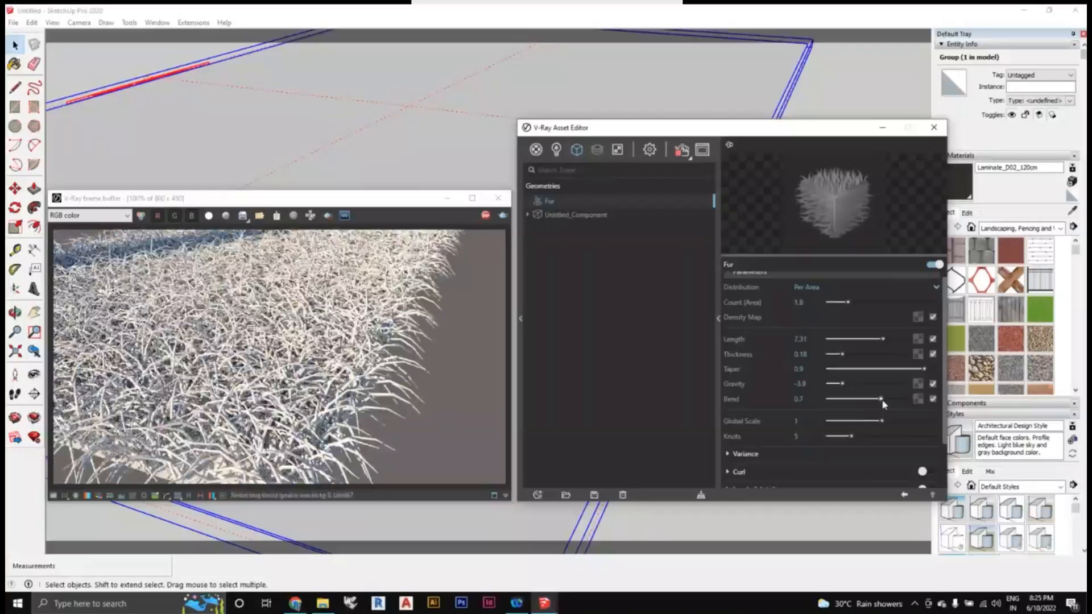
pyautogui.click(845, 401)
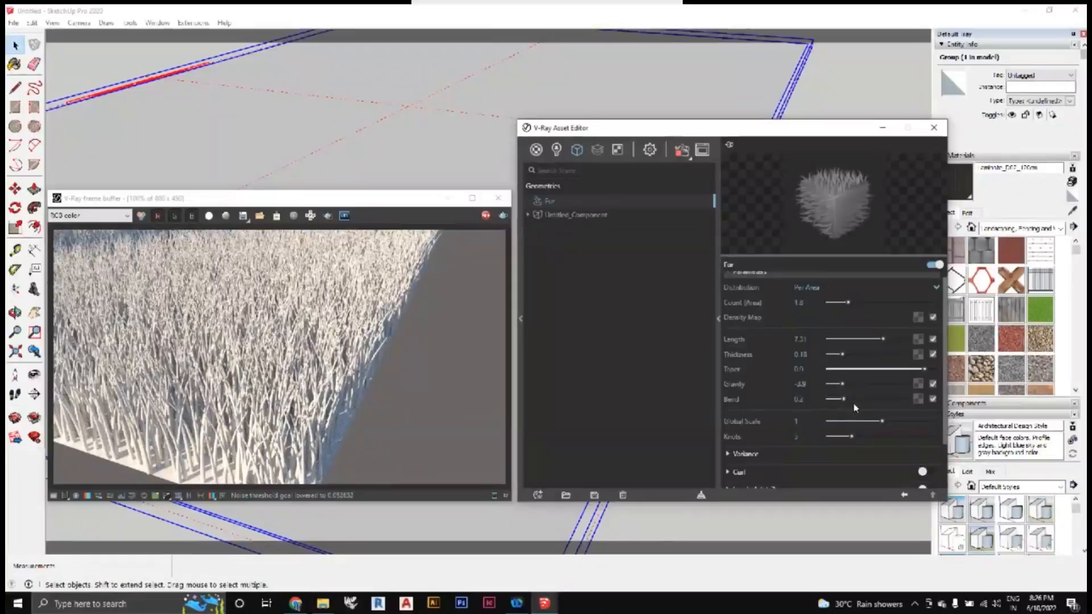
pyautogui.moveTo(843, 399); pyautogui.dragTo(866, 399)
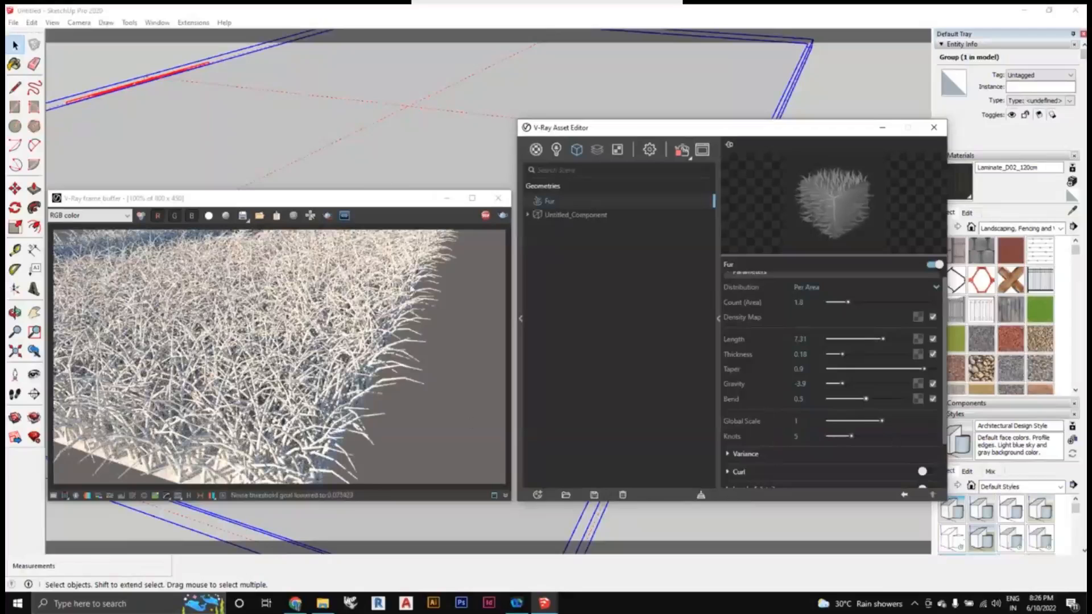
# Compare smaller and larger global scales for the fur, including 1.27, 0.9 and 3.05, and return the scale to 1
pyautogui.moveTo(412, 289)
pyautogui.mouseDown(button='middle')
pyautogui.moveTo(392, 182)
pyautogui.moveTo(415, 141)
pyautogui.moveTo(470, 146)
pyautogui.mouseUp(button='middle')
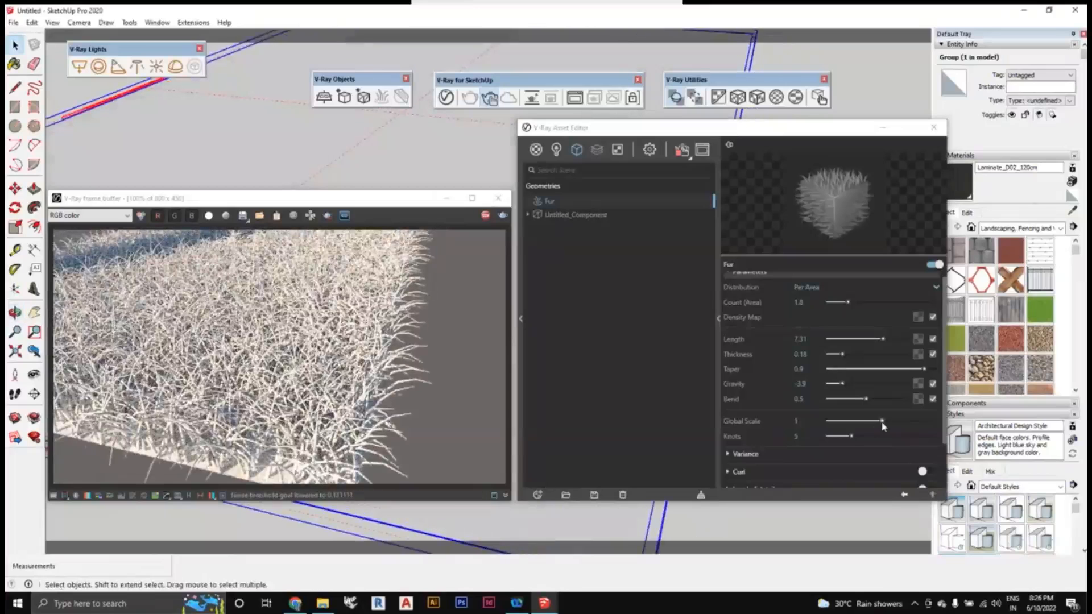
pyautogui.moveTo(882, 421); pyautogui.dragTo(896, 421)
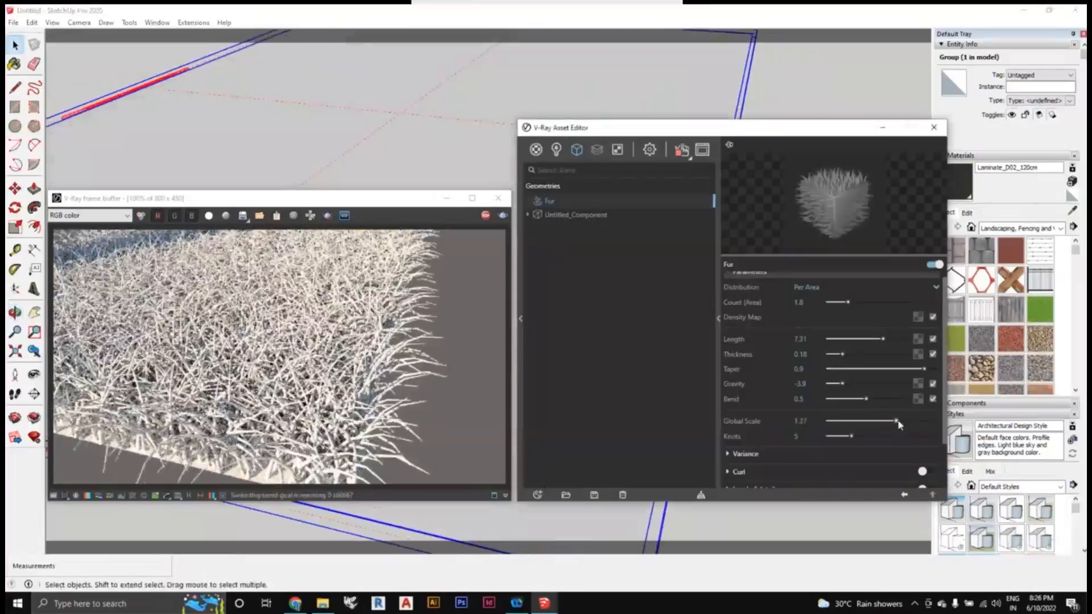
pyautogui.moveTo(898, 422); pyautogui.dragTo(877, 423)
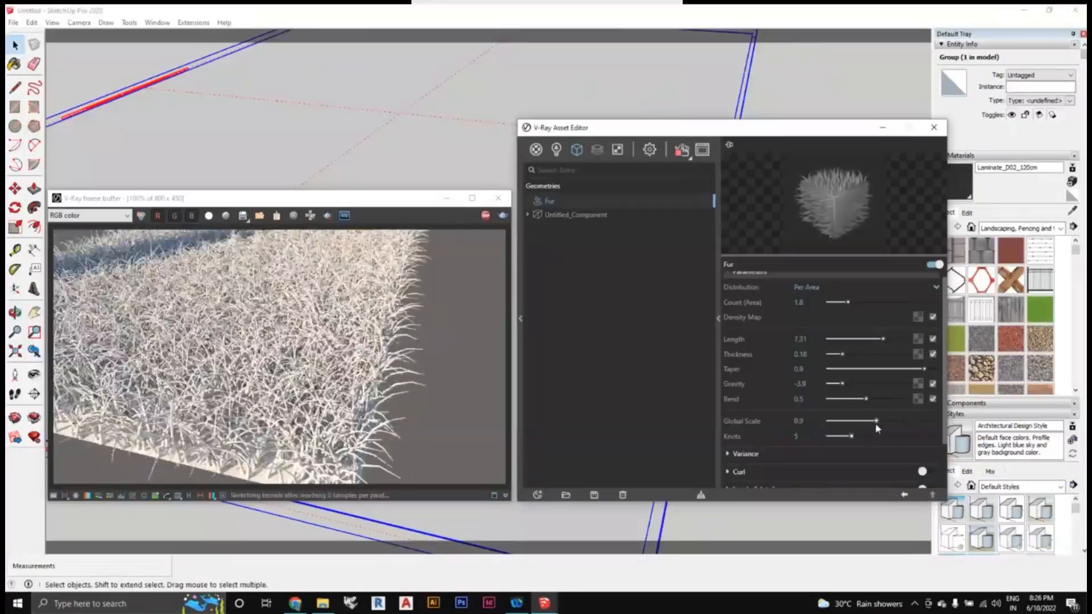
pyautogui.click(928, 422)
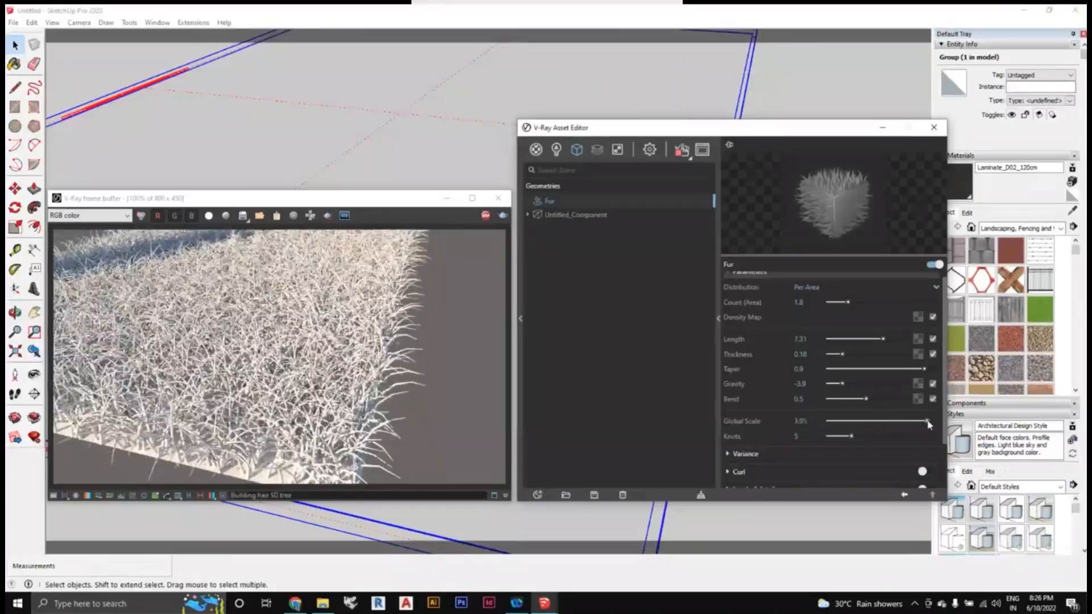
pyautogui.click(863, 422)
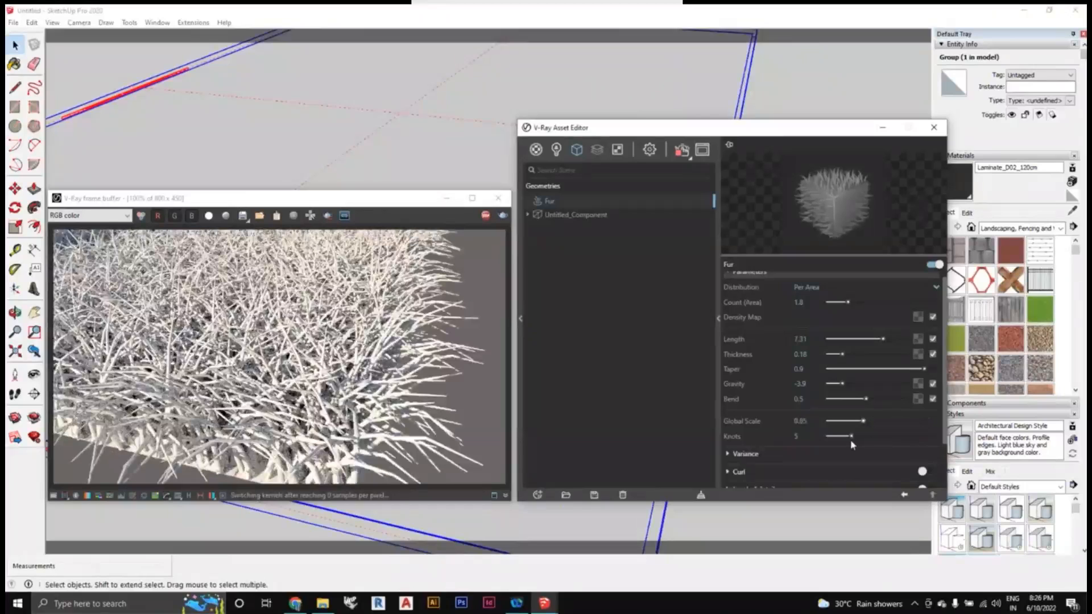
pyautogui.click(882, 421)
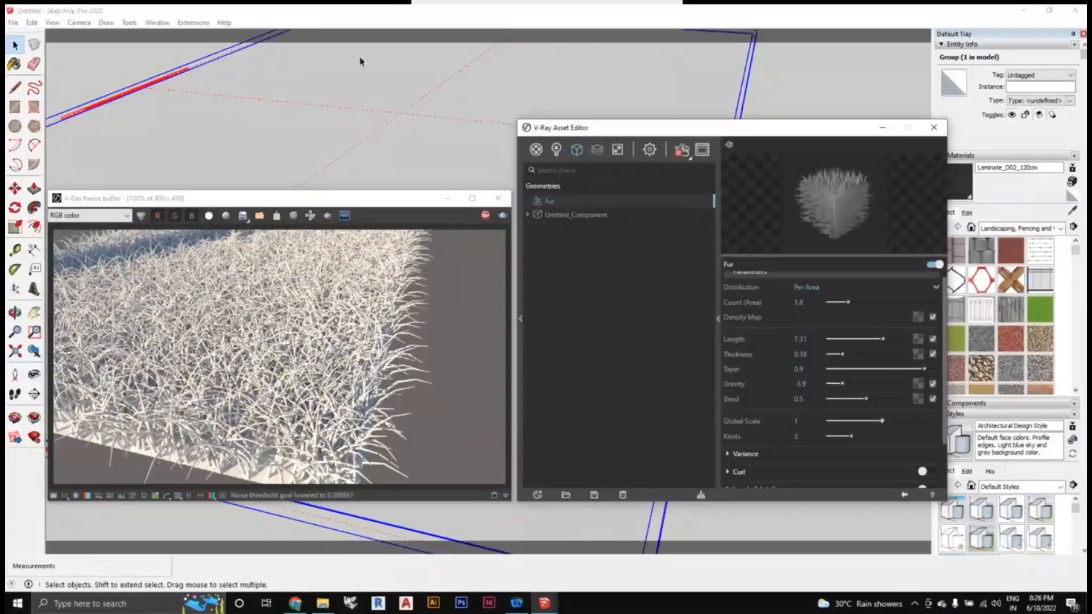
# Stop the interactive render and minimize the frame buffer to clear the modelling area
pyautogui.scroll(-2, 375, 59)
pyautogui.scroll(-1, 374, 58)
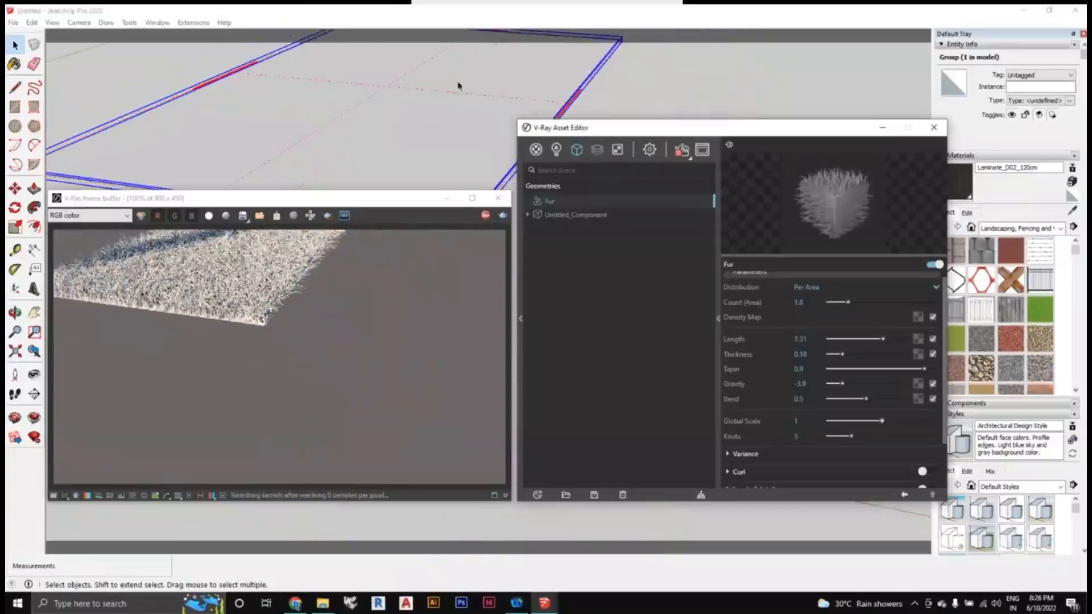
pyautogui.click(684, 155)
pyautogui.click(672, 102)
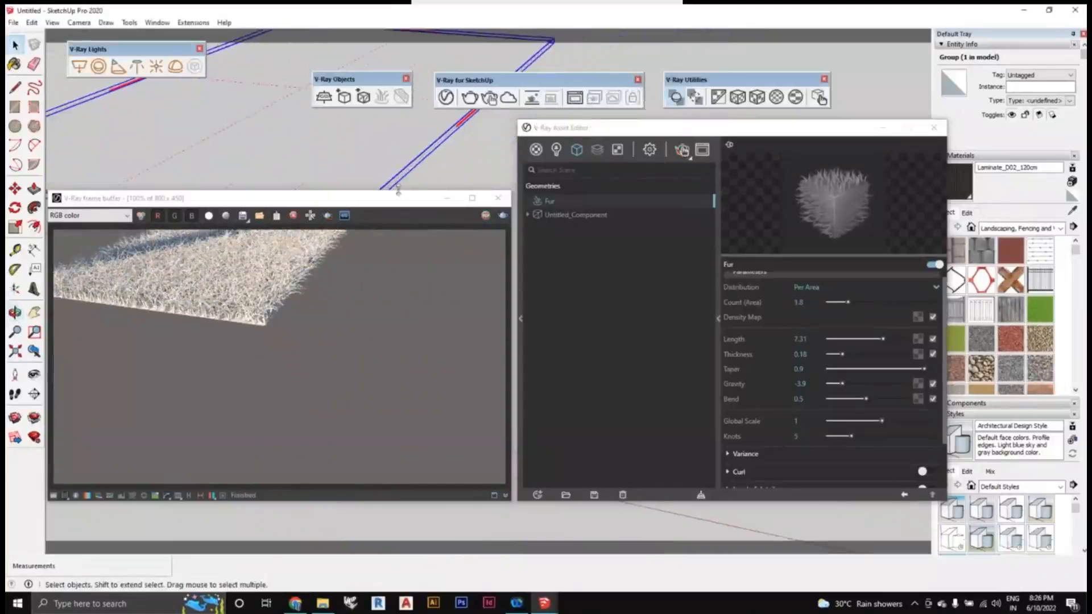
pyautogui.click(447, 199)
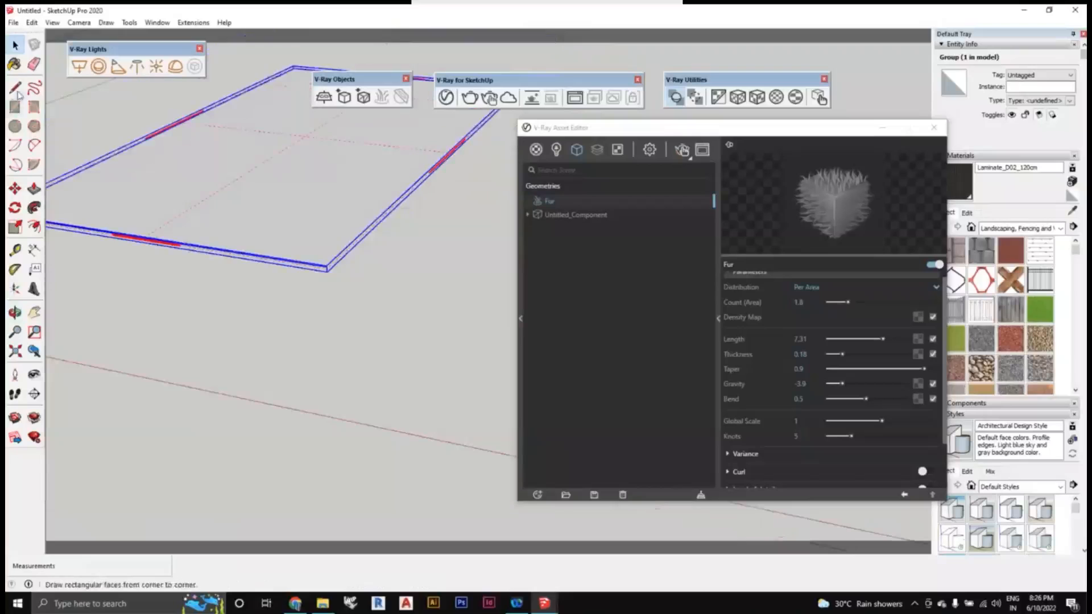
# Draw an upright 2-point arc on the empty ground in front of the grouped rectangle, like a bending strand
pyautogui.moveTo(203, 219); pyautogui.dragTo(336, 429, button='middle')
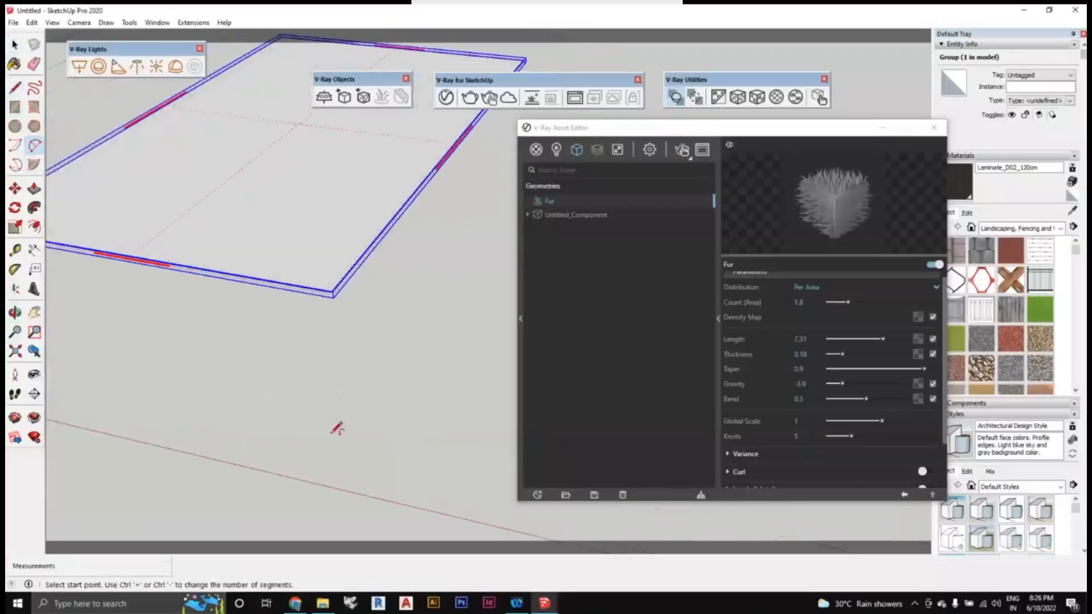
pyautogui.click(330, 434)
pyautogui.click(393, 383)
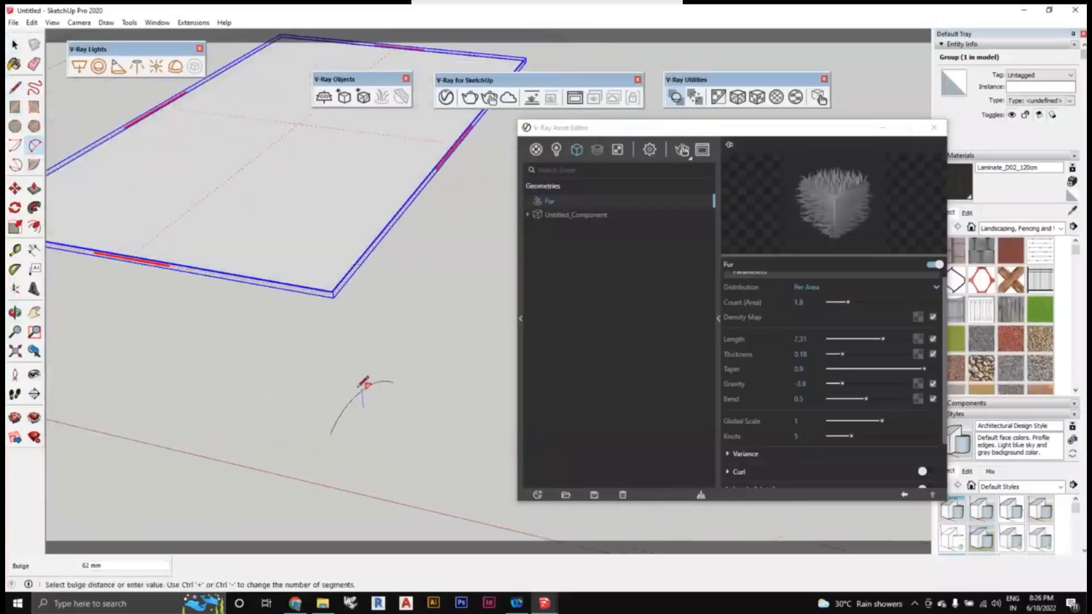
pyautogui.click(366, 378)
# Add a second 2-point arc with a bulge of about 113 mm from the first arc's base point, leaning another way
pyautogui.moveTo(396, 441); pyautogui.dragTo(297, 385, button='middle')
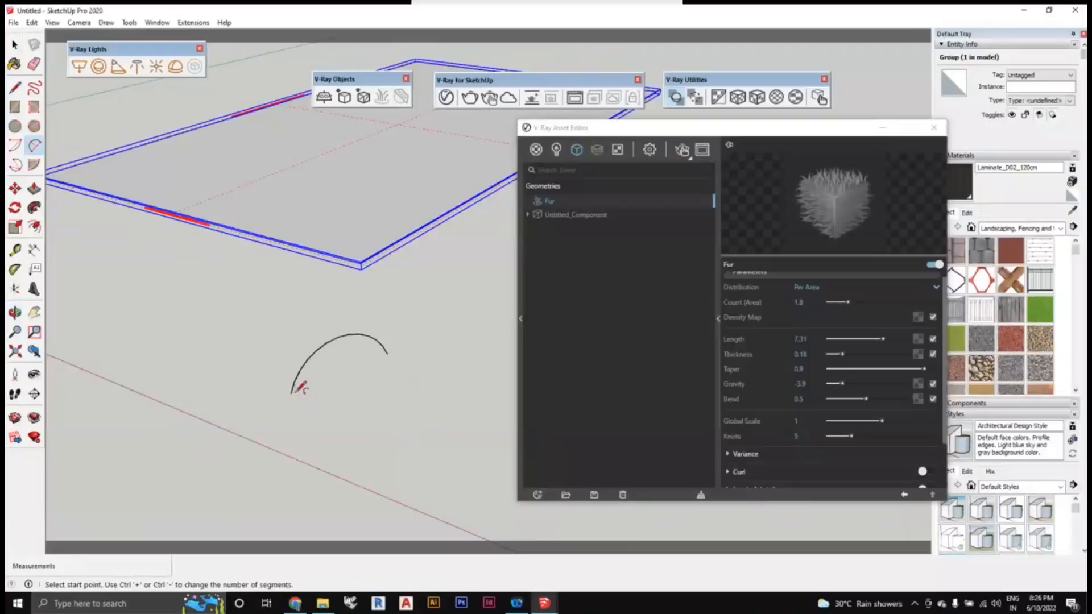
pyautogui.moveTo(319, 397); pyautogui.dragTo(378, 317, button='middle')
pyautogui.click(258, 366)
pyautogui.click(250, 343)
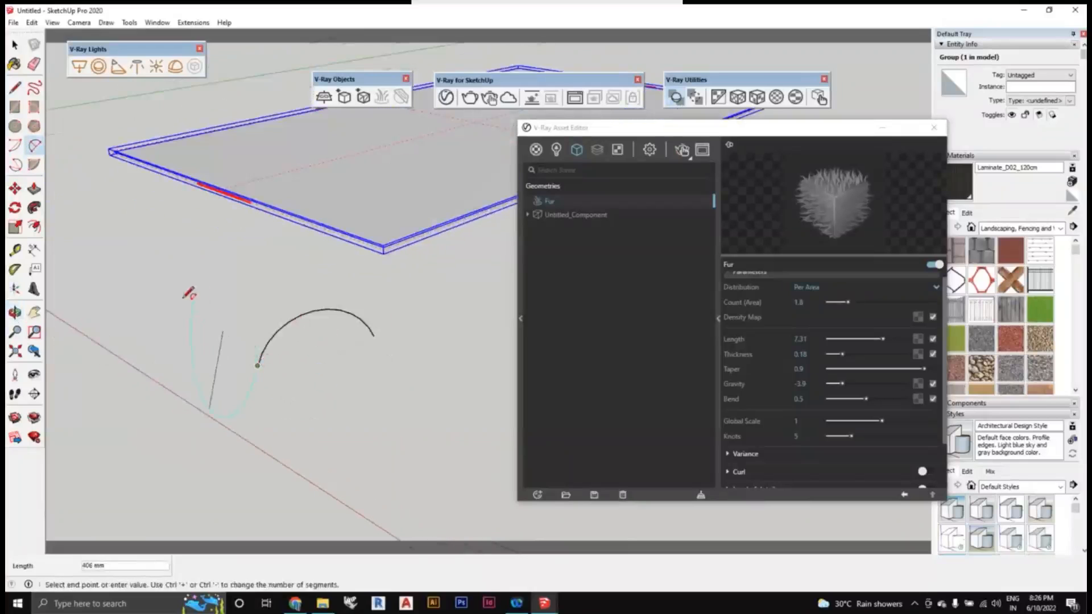
pyautogui.click(229, 310)
pyautogui.click(255, 295)
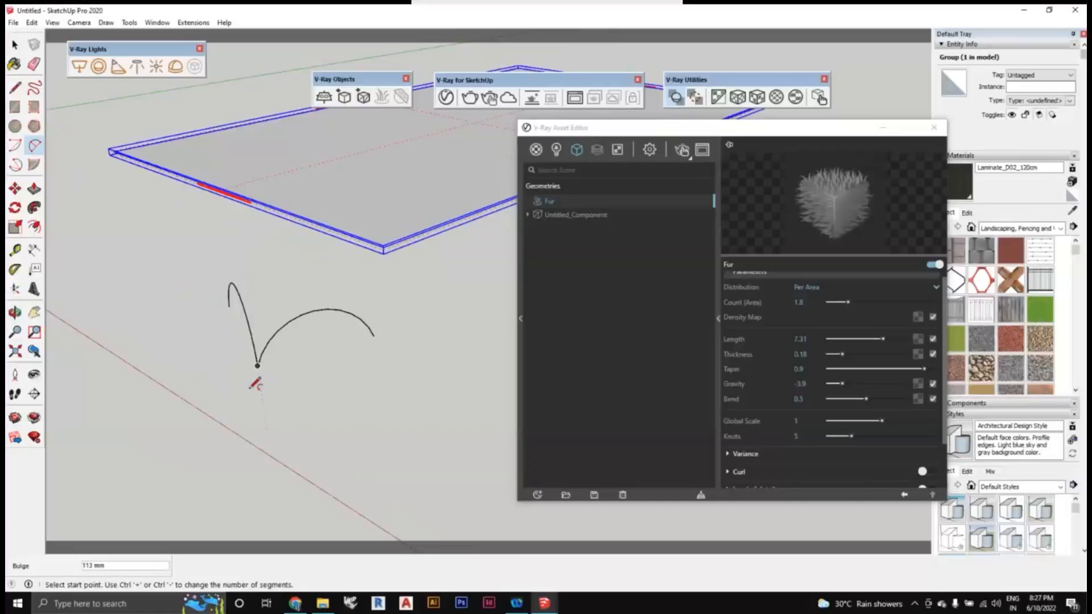
# Add a third arc from the shared base point, curving opposite the first one, and return to the Select tool
pyautogui.moveTo(254, 378); pyautogui.dragTo(252, 323, button='middle')
pyautogui.scroll(1, 246, 326)
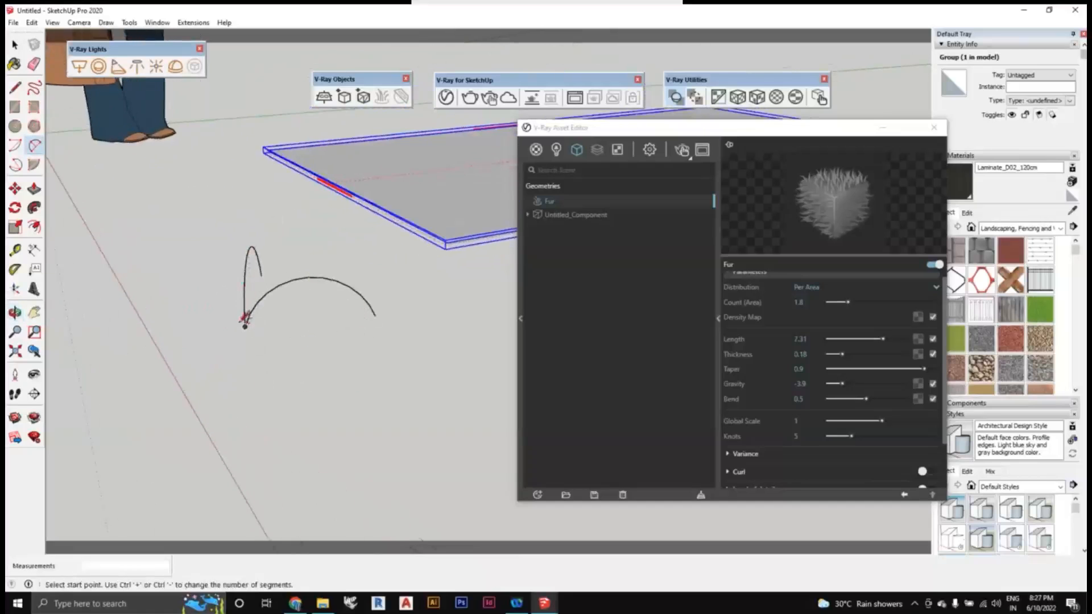
pyautogui.click(245, 326)
pyautogui.click(136, 302)
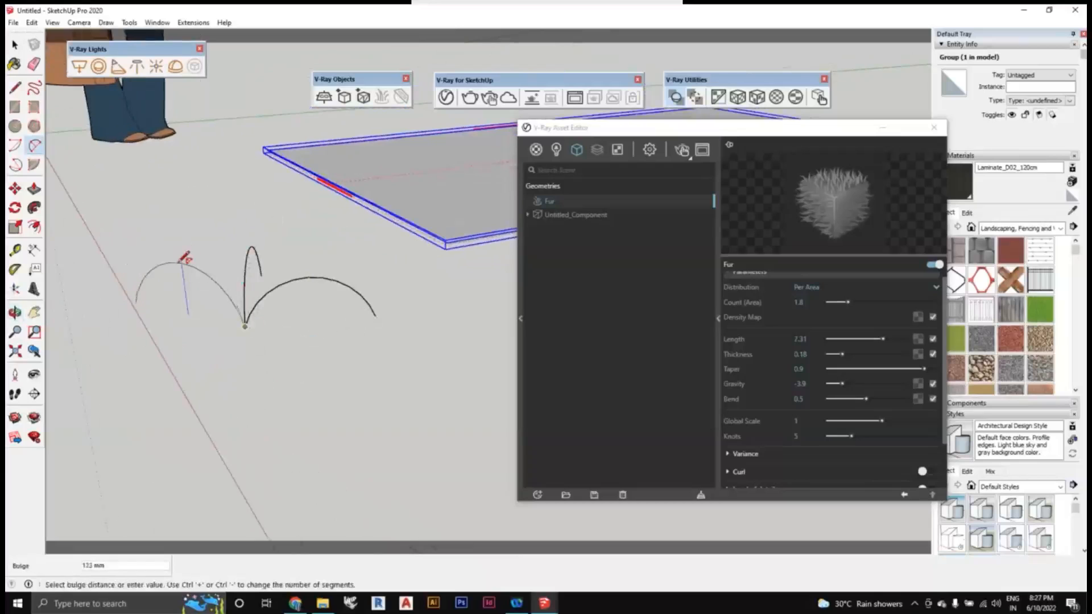
pyautogui.click(188, 251)
pyautogui.moveTo(187, 251); pyautogui.dragTo(219, 324, button='middle')
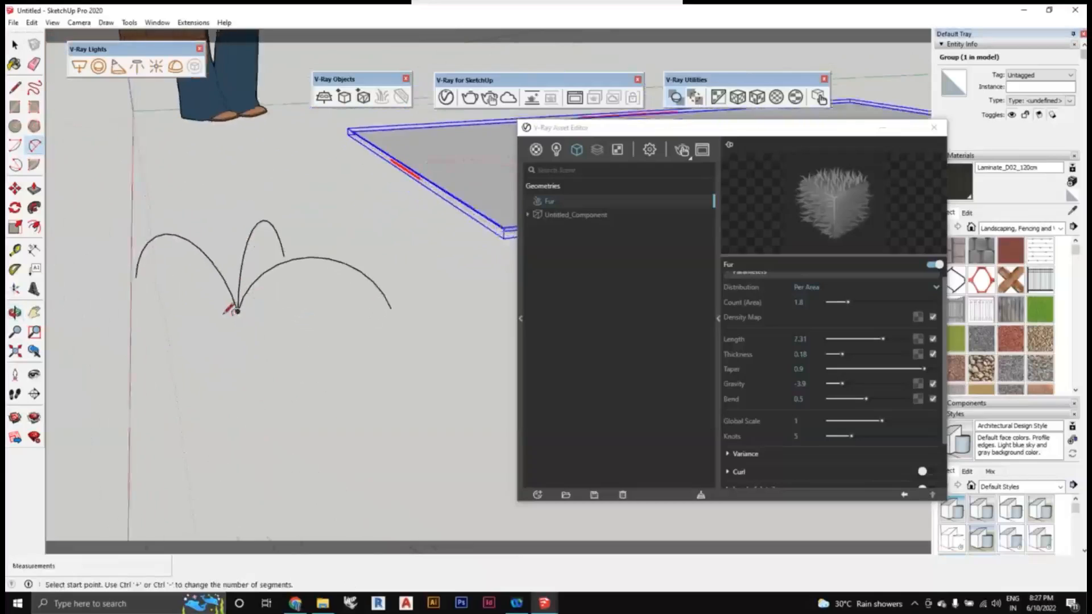
pyautogui.scroll(1, 226, 313)
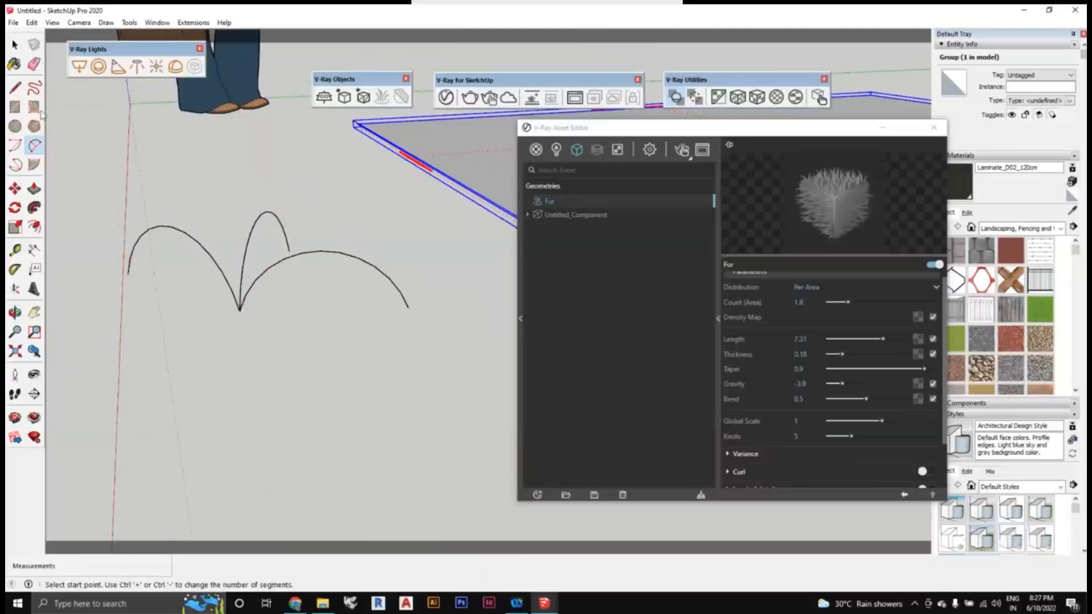
pyautogui.press('space')
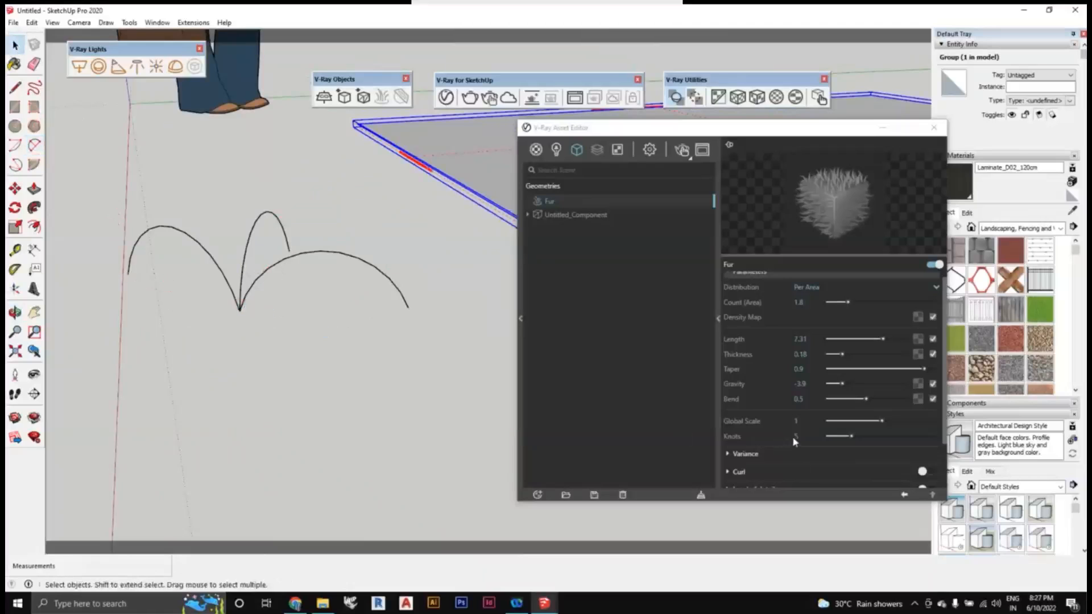
# Restart the interactive render on the furred rectangle and magnify the strands along its edge
pyautogui.moveTo(297, 438); pyautogui.dragTo(501, 461, button='middle')
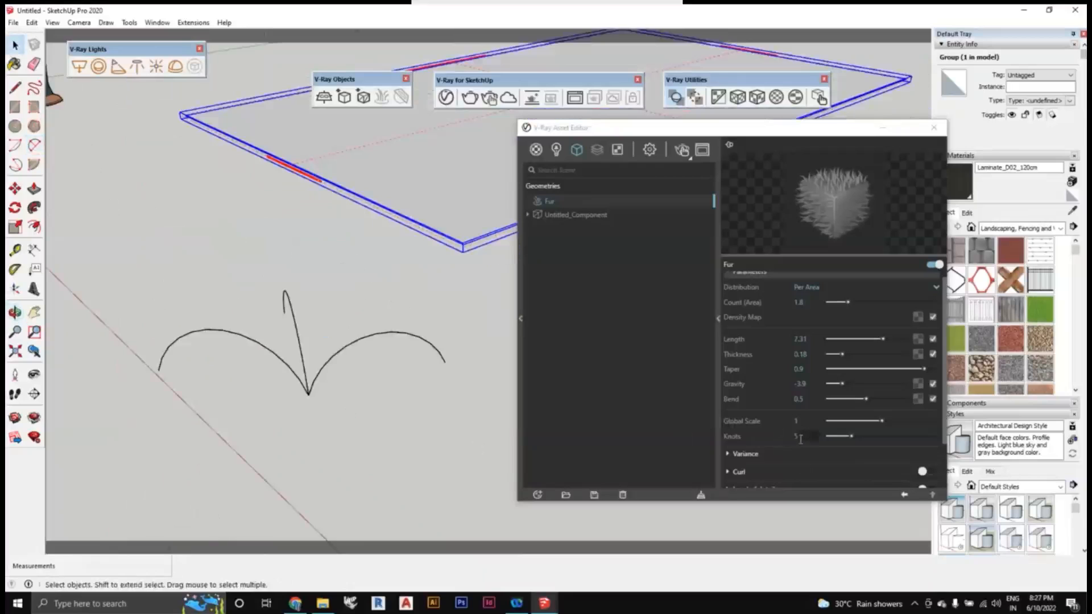
pyautogui.moveTo(333, 441)
pyautogui.mouseDown(button='middle')
pyautogui.moveTo(332, 473)
pyautogui.moveTo(301, 427)
pyautogui.moveTo(244, 468)
pyautogui.moveTo(412, 438)
pyautogui.moveTo(307, 434)
pyautogui.moveTo(391, 406)
pyautogui.moveTo(393, 419)
pyautogui.moveTo(451, 419)
pyautogui.moveTo(442, 446)
pyautogui.moveTo(457, 455)
pyautogui.moveTo(480, 434)
pyautogui.mouseUp(button='middle')
pyautogui.click(676, 166)
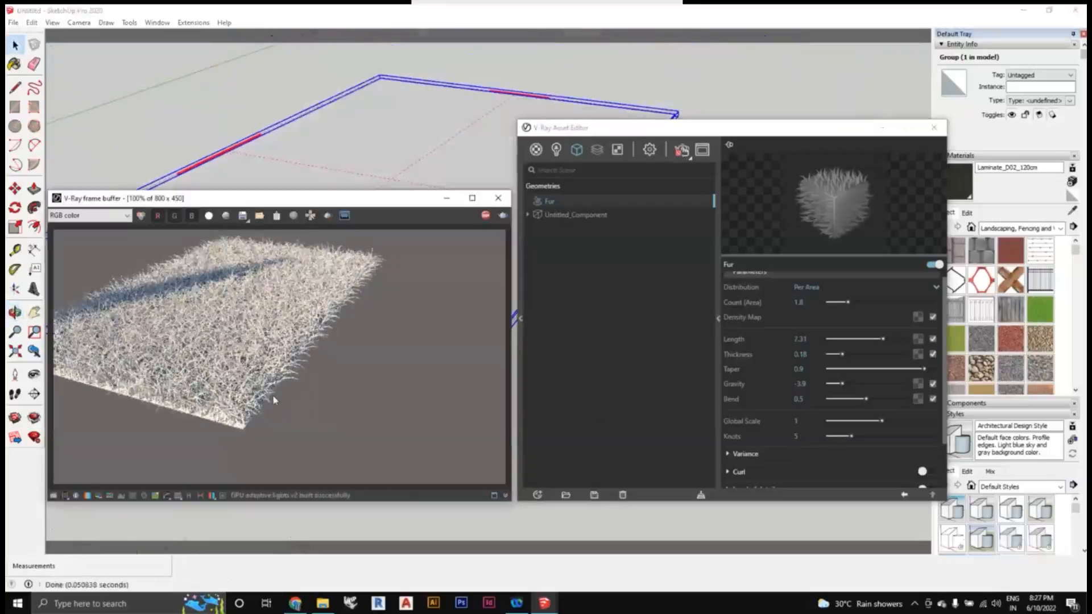
pyautogui.scroll(1, 274, 400)
pyautogui.scroll(3, 378, 110)
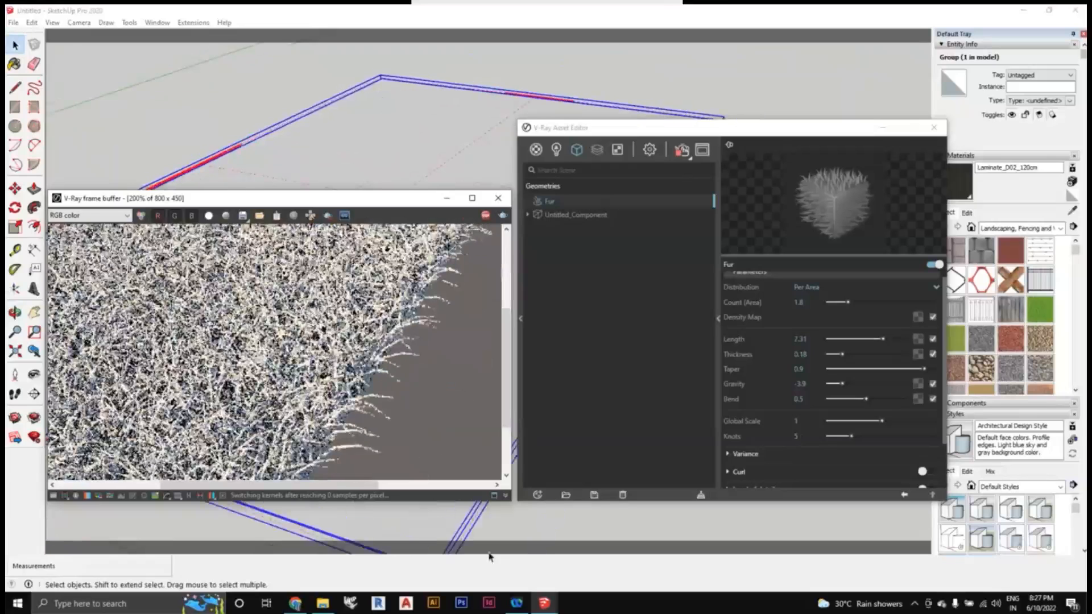
pyautogui.moveTo(494, 533)
pyautogui.mouseDown(button='middle')
pyautogui.moveTo(522, 497)
pyautogui.moveTo(529, 453)
pyautogui.mouseUp(button='middle')
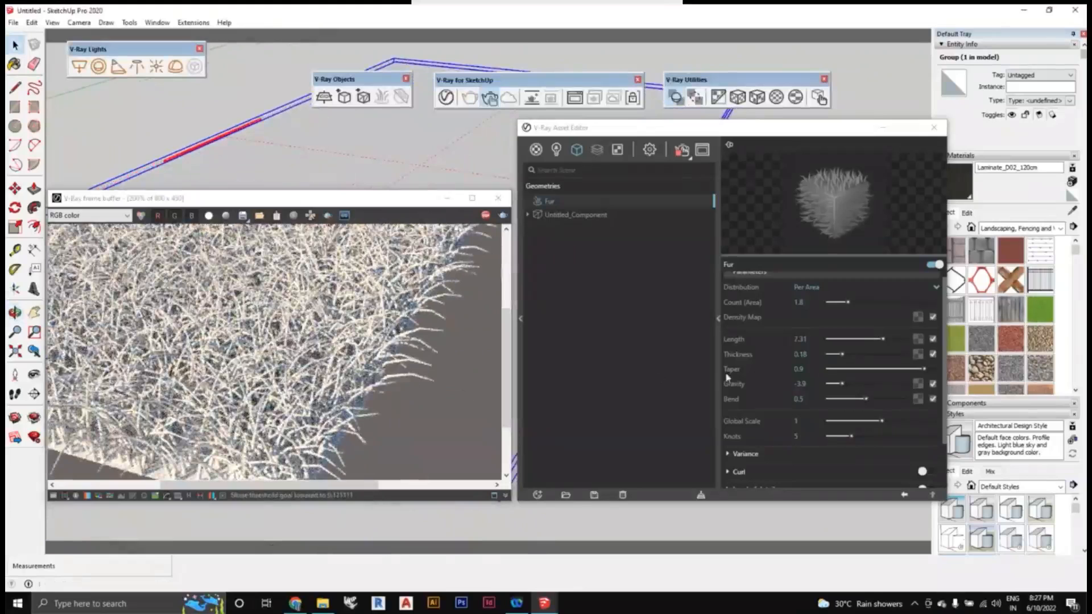
# Set the fur's knots to 7 and its global scale to 0.56
pyautogui.moveTo(852, 436)
pyautogui.mouseDown()
pyautogui.moveTo(868, 438)
pyautogui.moveTo(856, 423)
pyautogui.mouseUp()
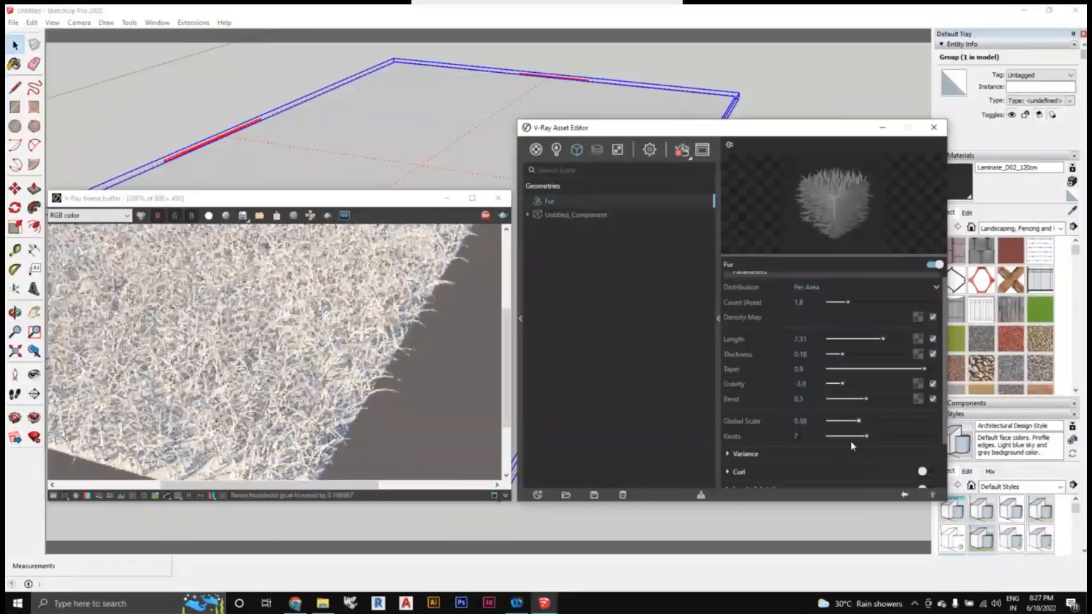
pyautogui.scroll(-2, 836, 440)
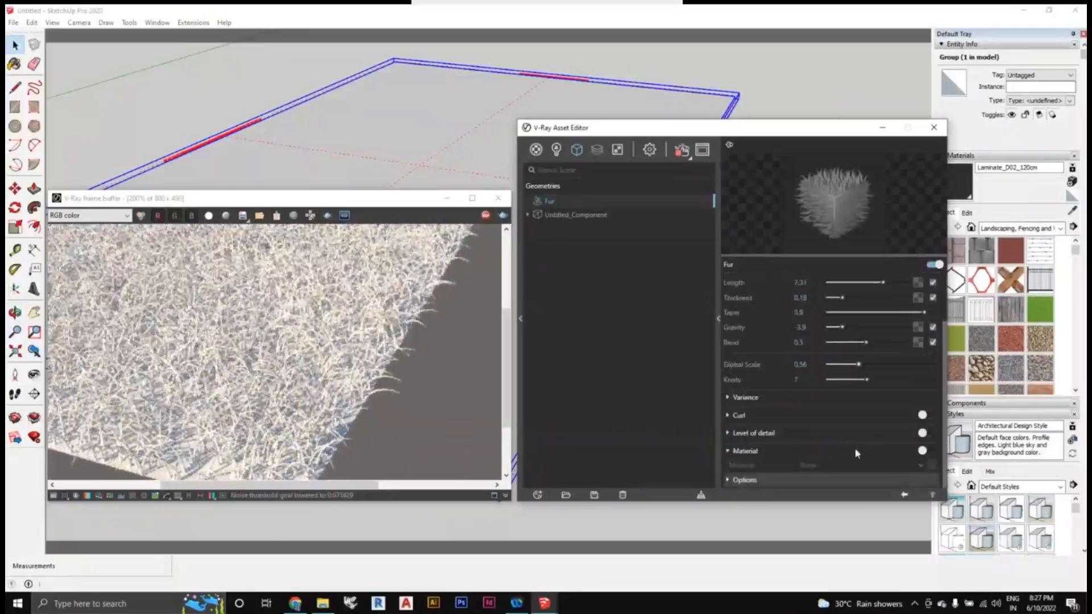
pyautogui.scroll(-3, 390, 127)
pyautogui.moveTo(406, 121)
pyautogui.mouseDown(button='middle')
pyautogui.moveTo(407, 158)
pyautogui.moveTo(385, 146)
pyautogui.moveTo(408, 204)
pyautogui.mouseUp(button='middle')
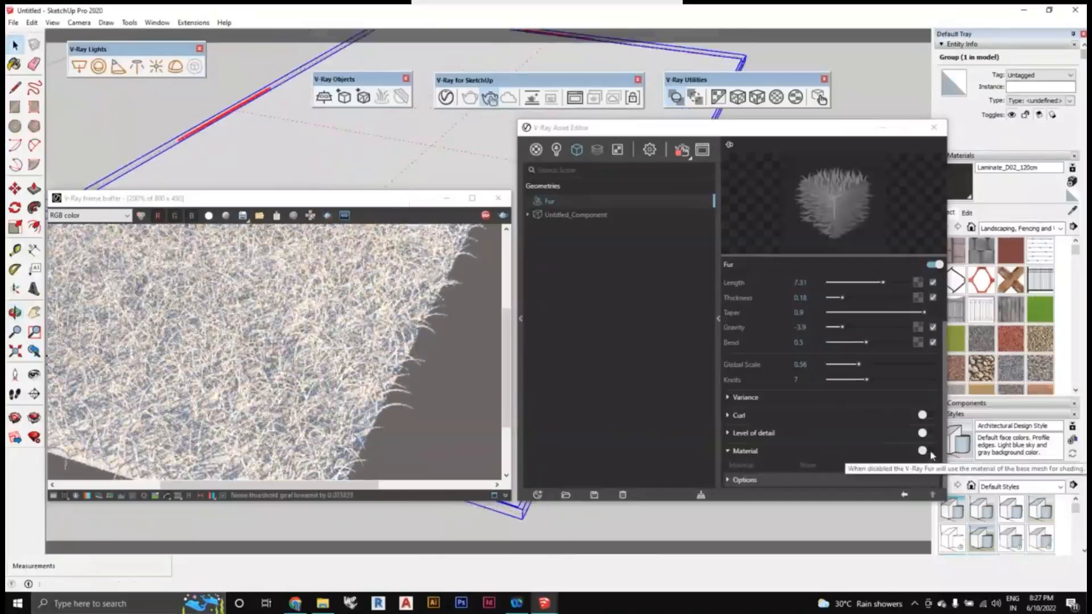
# Enable the fur's own material and assign Grass Dark Green to it
pyautogui.click(930, 452)
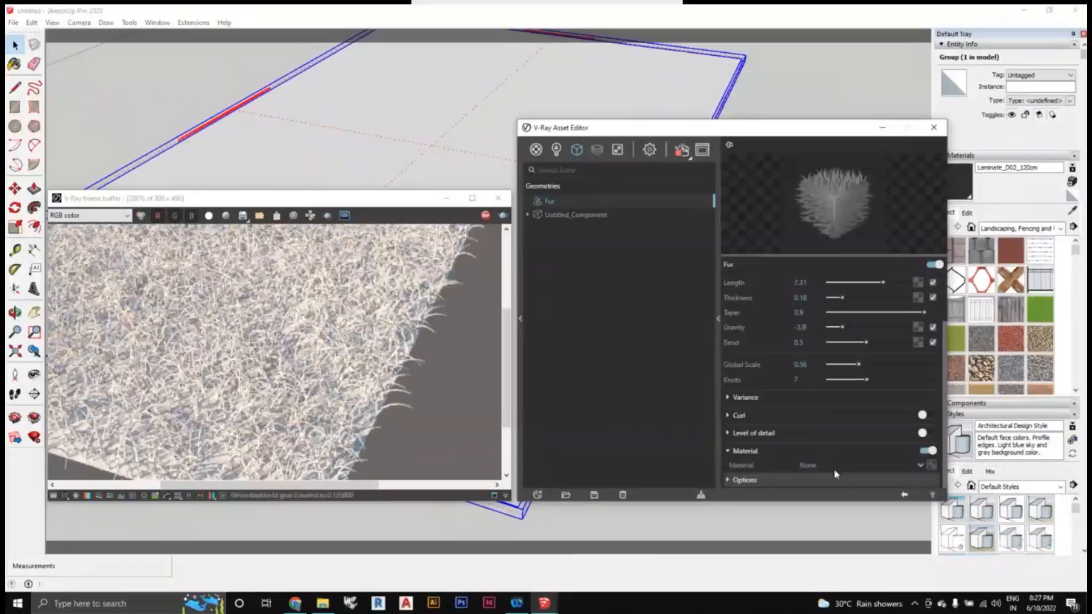
pyautogui.click(536, 151)
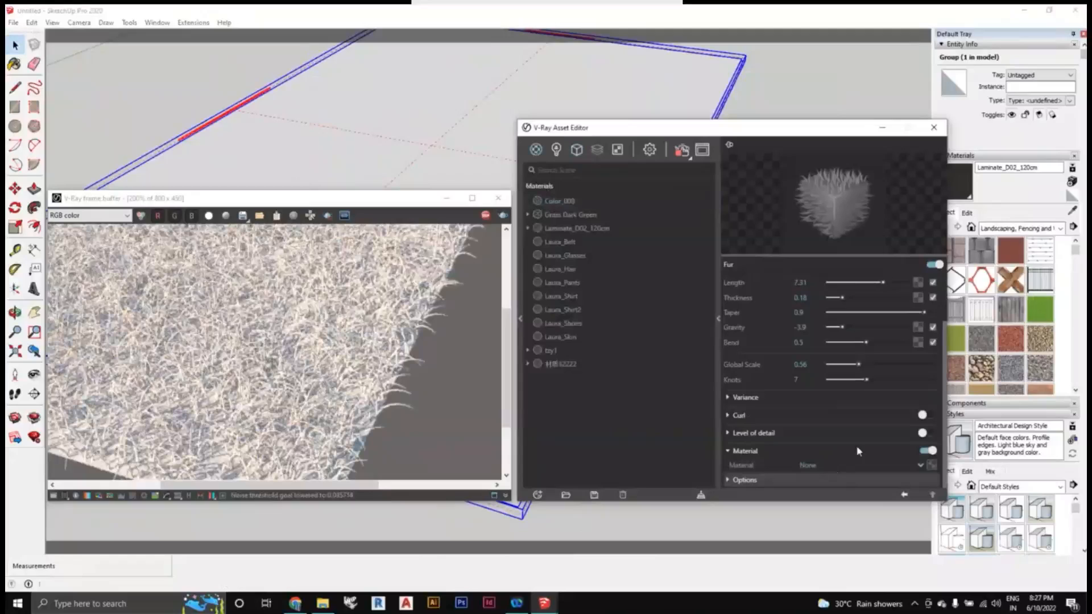
pyautogui.click(921, 466)
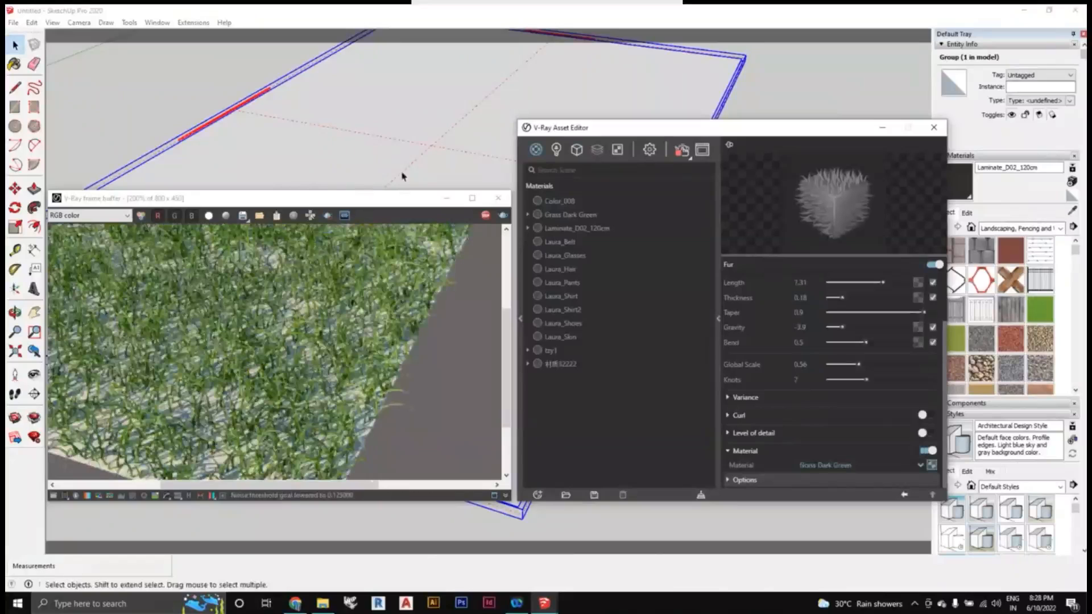
# Paint the grouped rectangle with the Grass Dark Green material and compare the grass up close and from afar
pyautogui.moveTo(434, 166); pyautogui.dragTo(325, 169, button='middle')
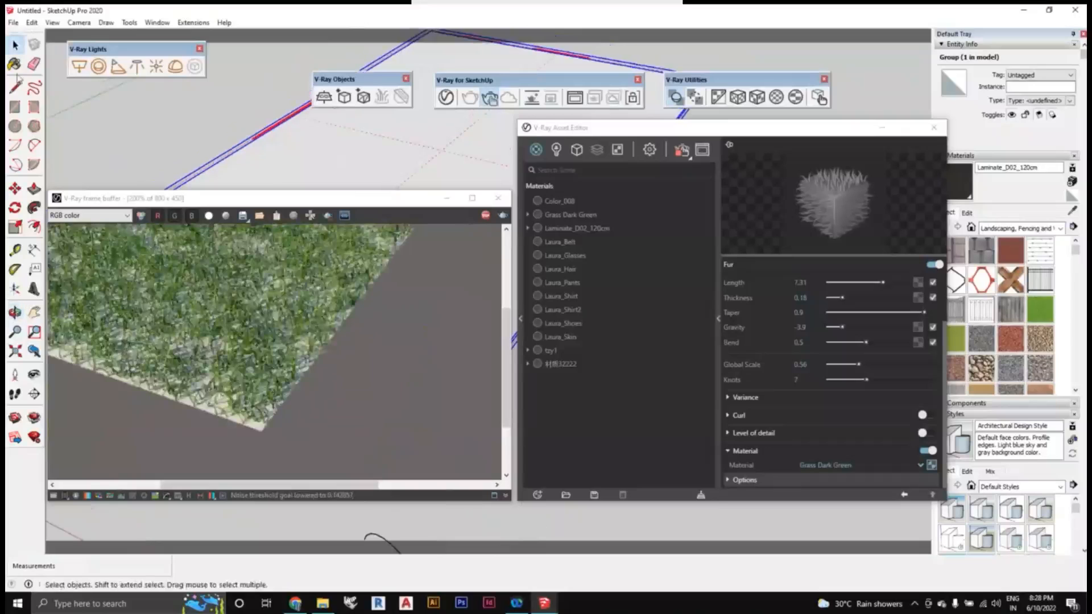
pyautogui.click(15, 72)
pyautogui.click(419, 163)
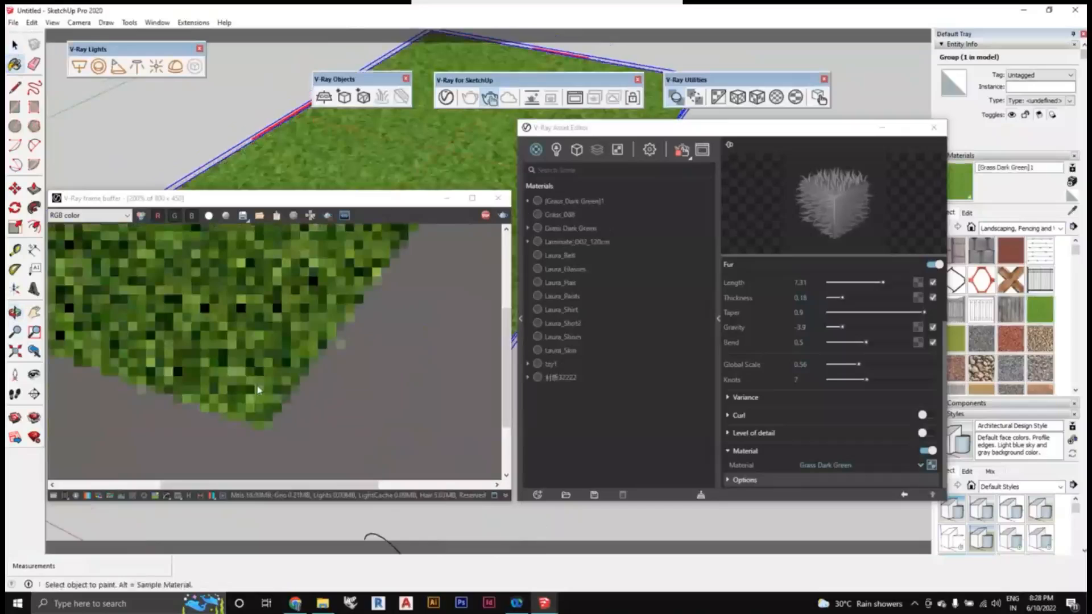
pyautogui.scroll(1, 359, 322)
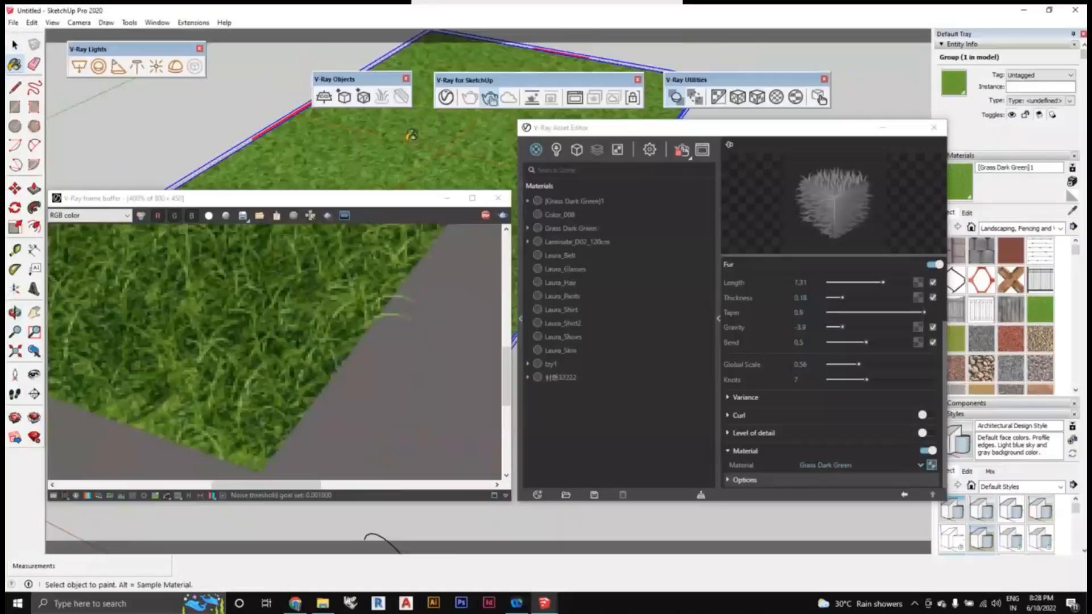
pyautogui.scroll(-1, 411, 135)
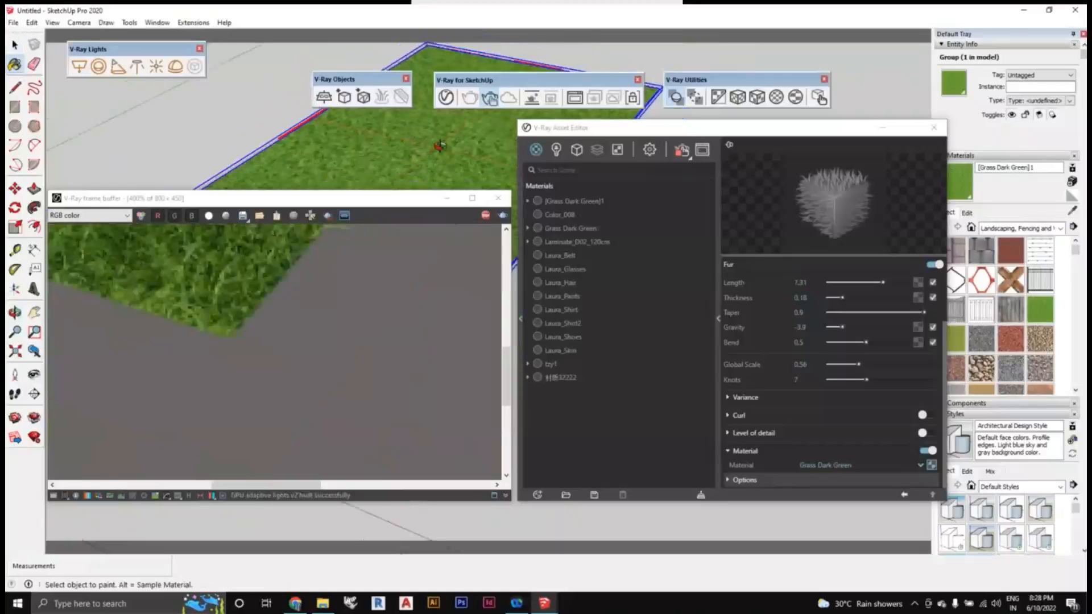
pyautogui.moveTo(439, 146)
pyautogui.mouseDown(button='middle')
pyautogui.moveTo(434, 133)
pyautogui.moveTo(453, 143)
pyautogui.mouseUp(button='middle')
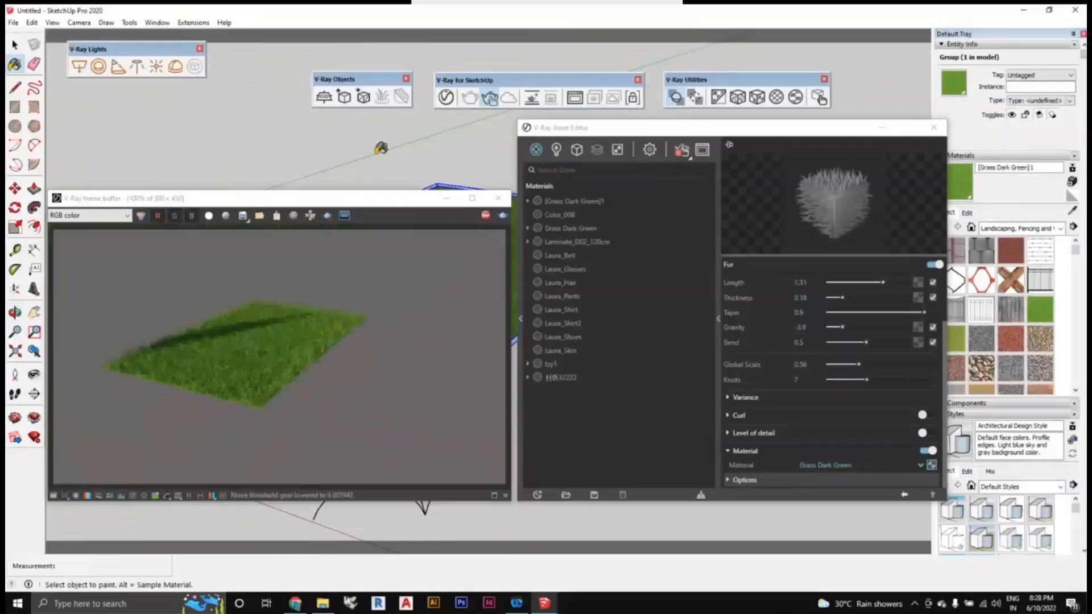
pyautogui.scroll(2, 381, 148)
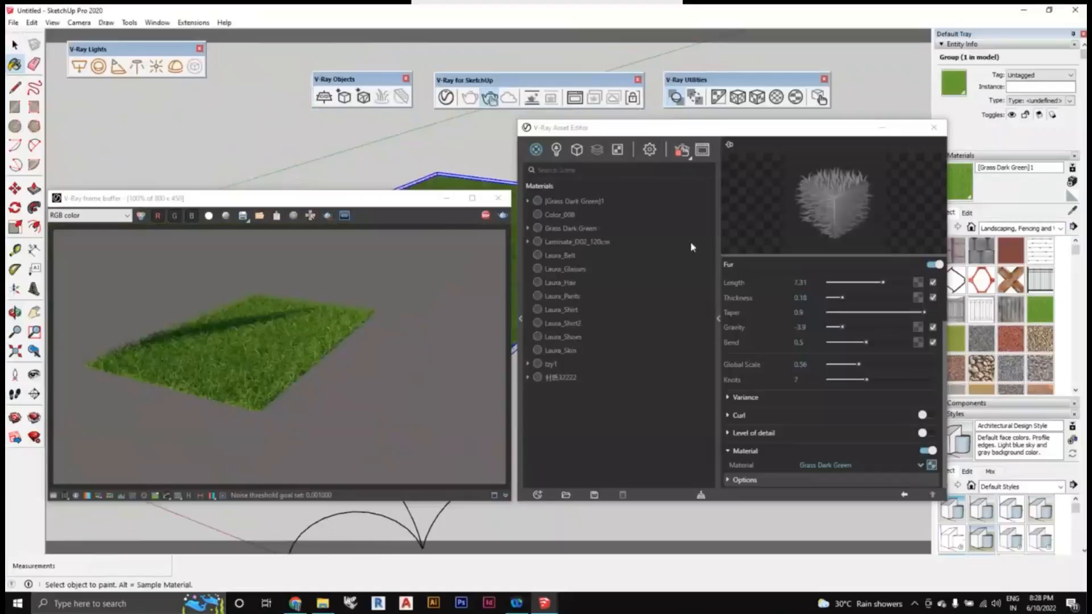
# Collapse the fur's Parameters section
pyautogui.scroll(1, 812, 426)
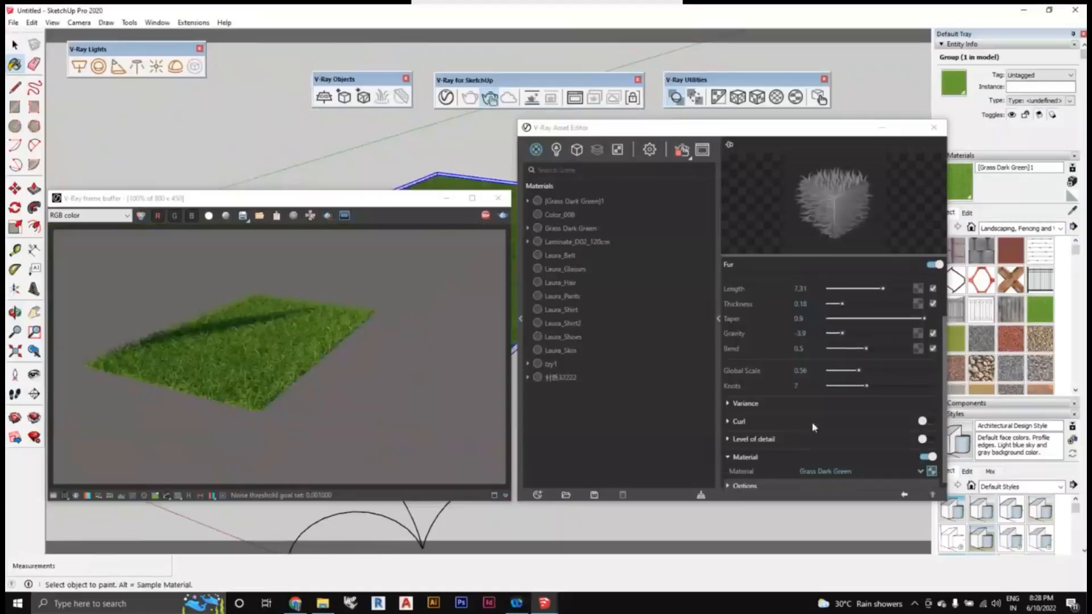
pyautogui.scroll(3, 812, 427)
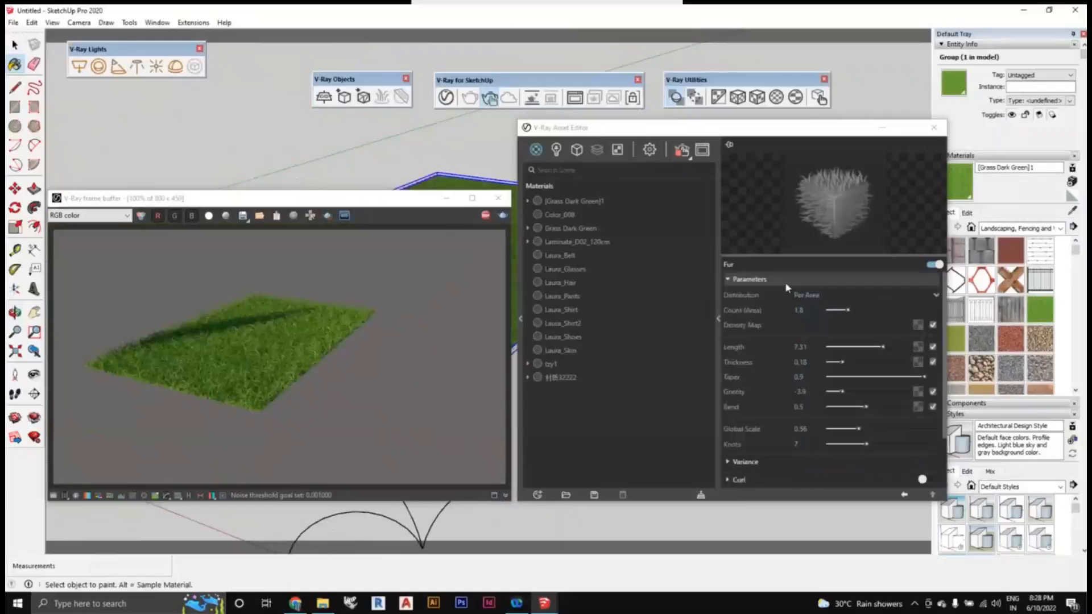
pyautogui.click(787, 283)
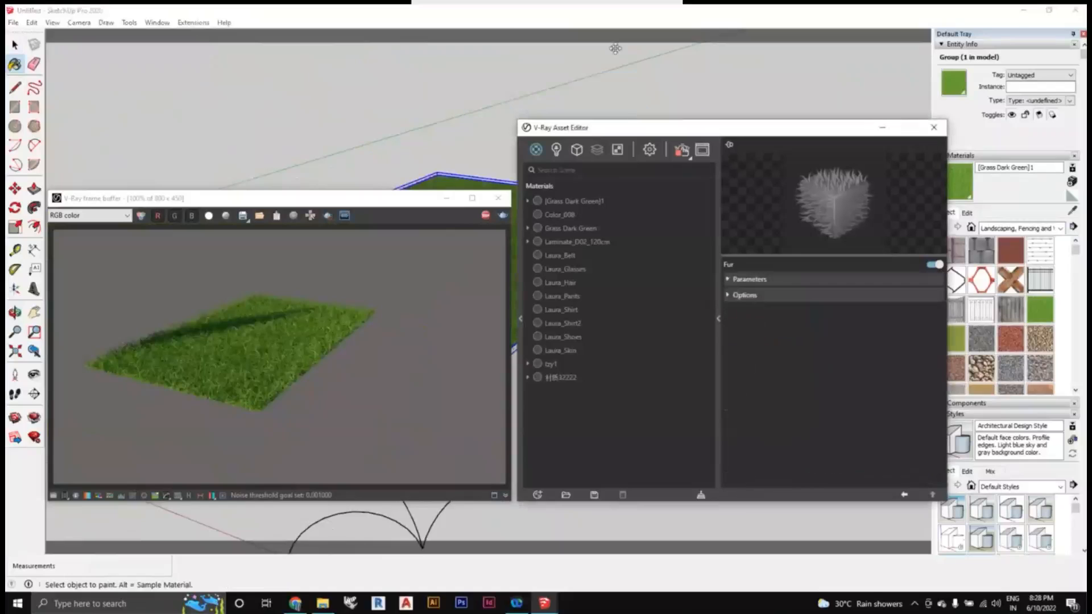